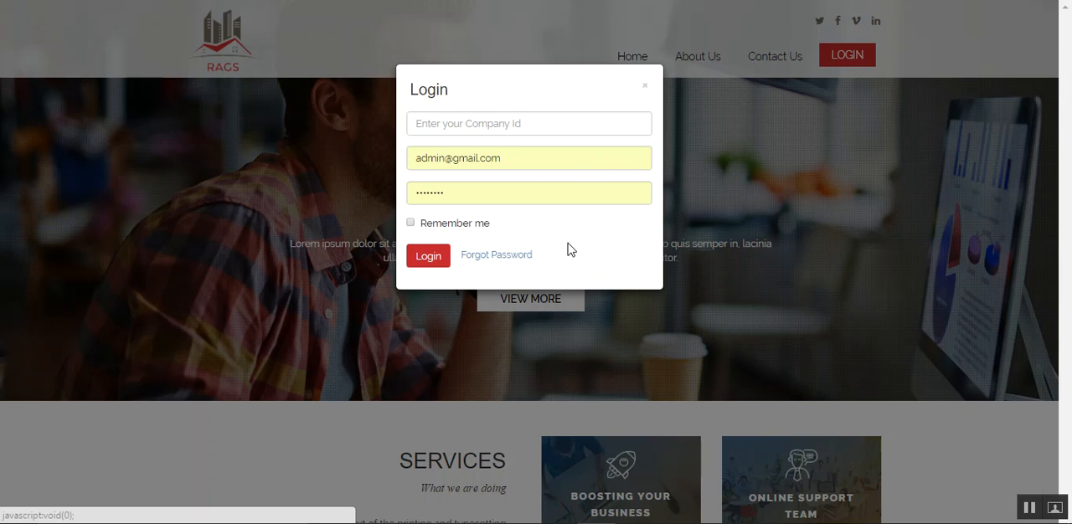
- Enter the company ID in the login form
click(461, 124)
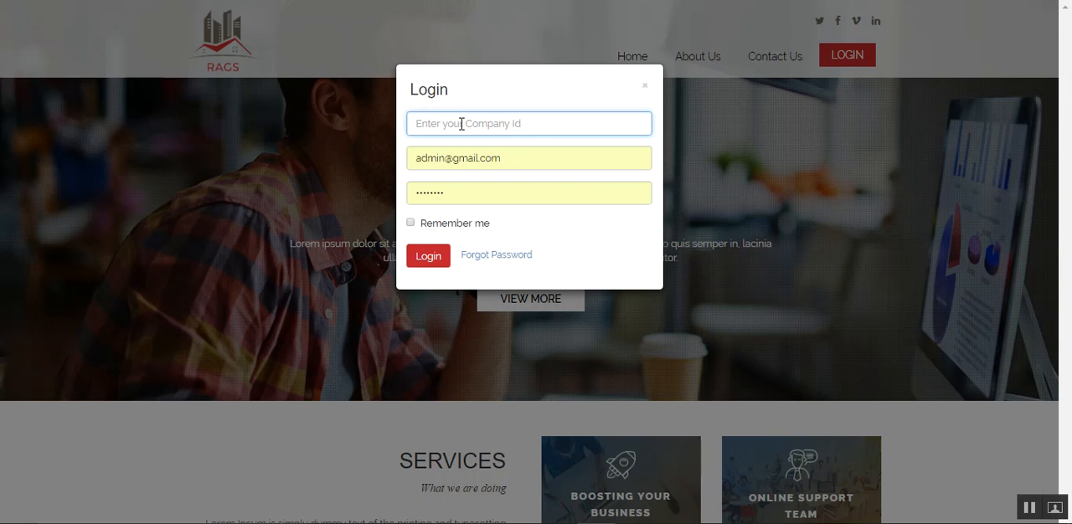
text(xx_YY_ZZ)
- Replace the prefilled login e-mail with the company admin's e-mail address
drag(510, 158, 407, 164)
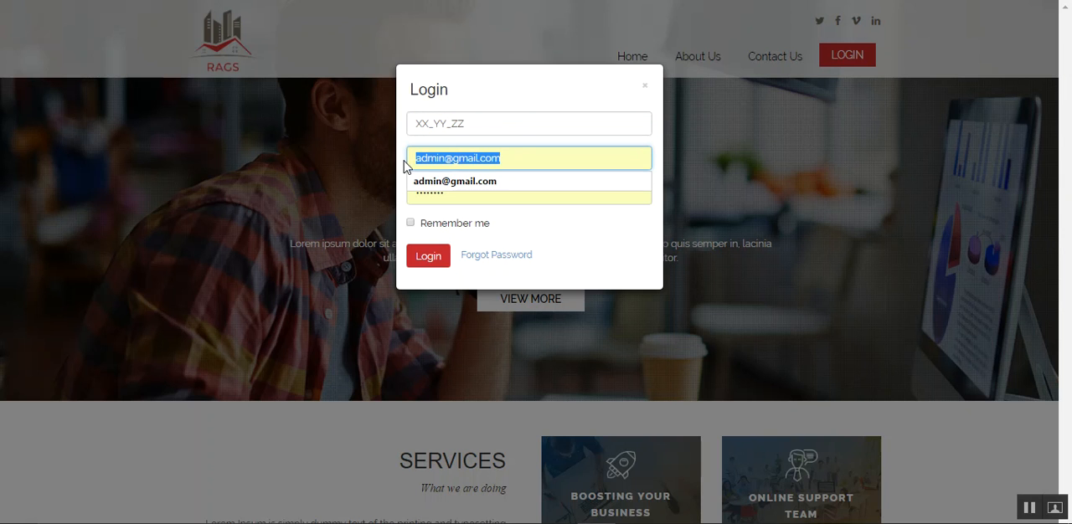
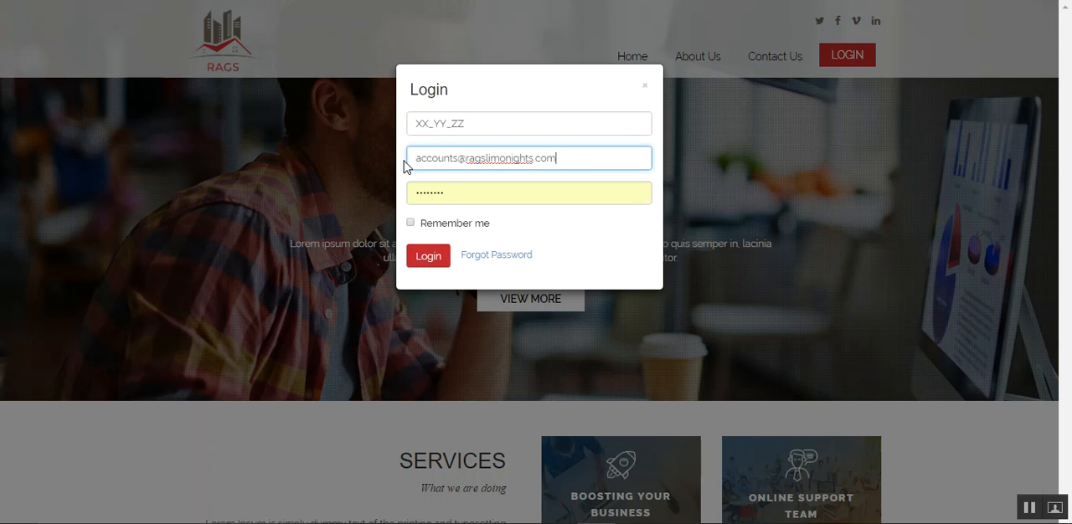
- Replace the prefilled password with the account password and log in
drag(455, 191, 414, 191)
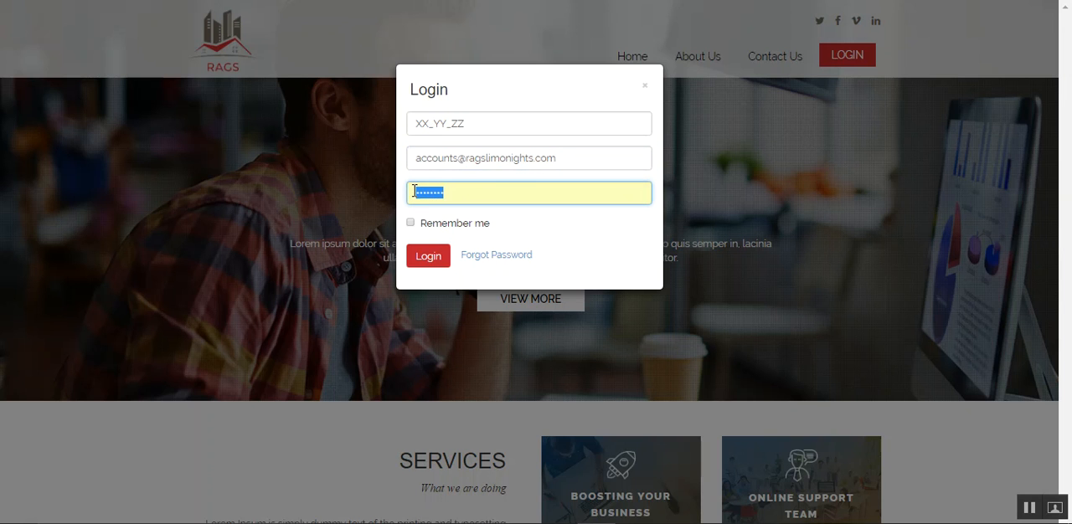
text(•••••)
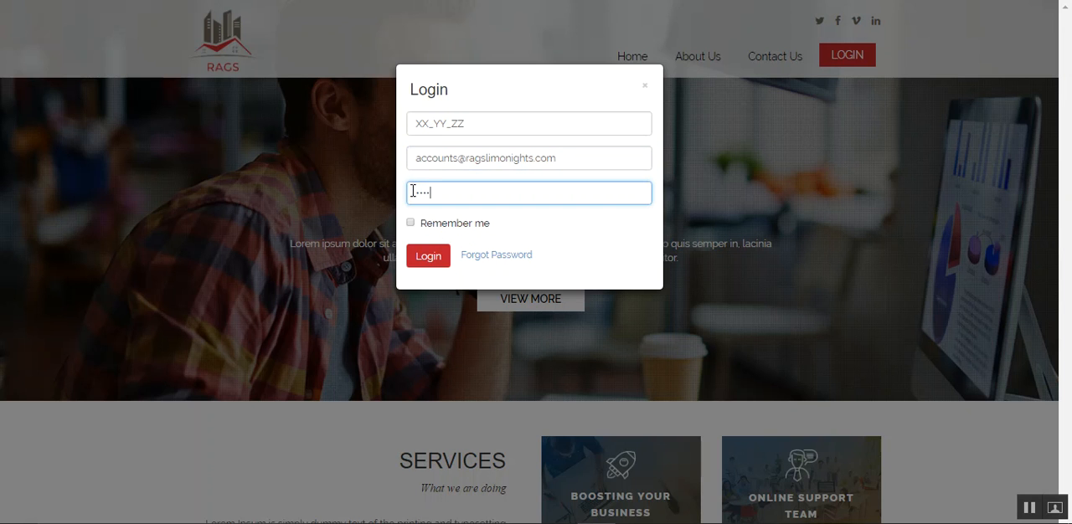
text(•••)
click(430, 258)
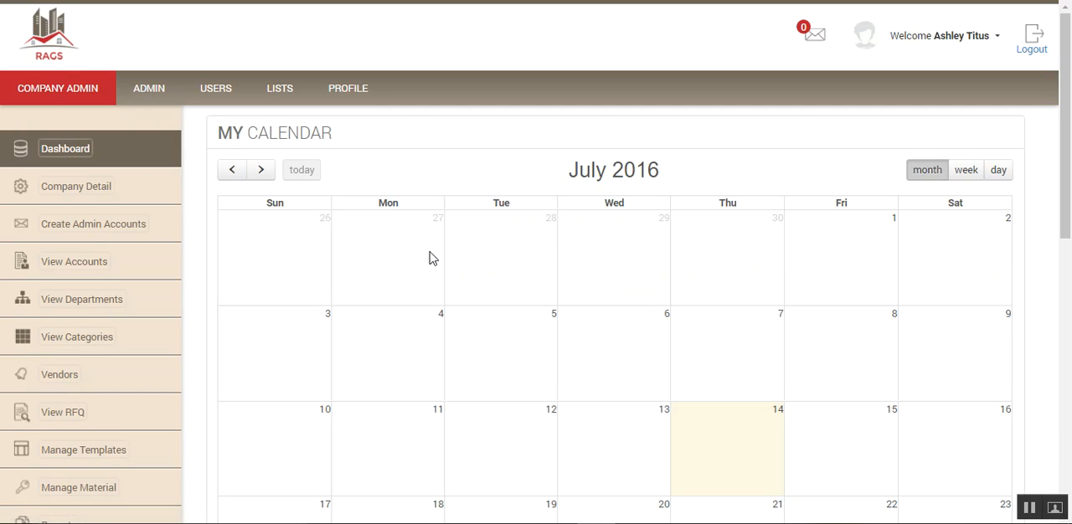
- Look over the account options and the dashboard's My Favourites section, starting a new favourite and cancelling it
click(961, 42)
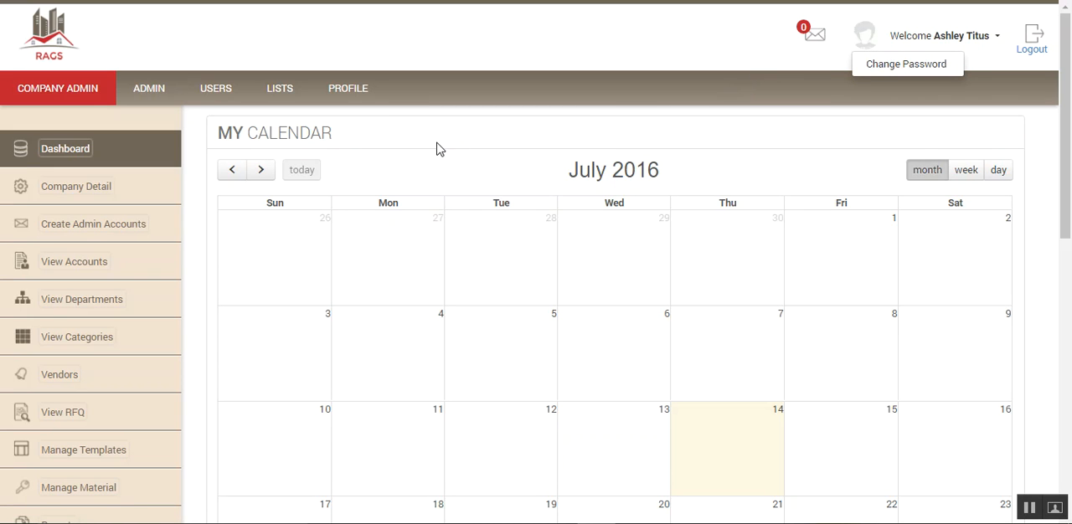
scroll(283, 270, down, 5)
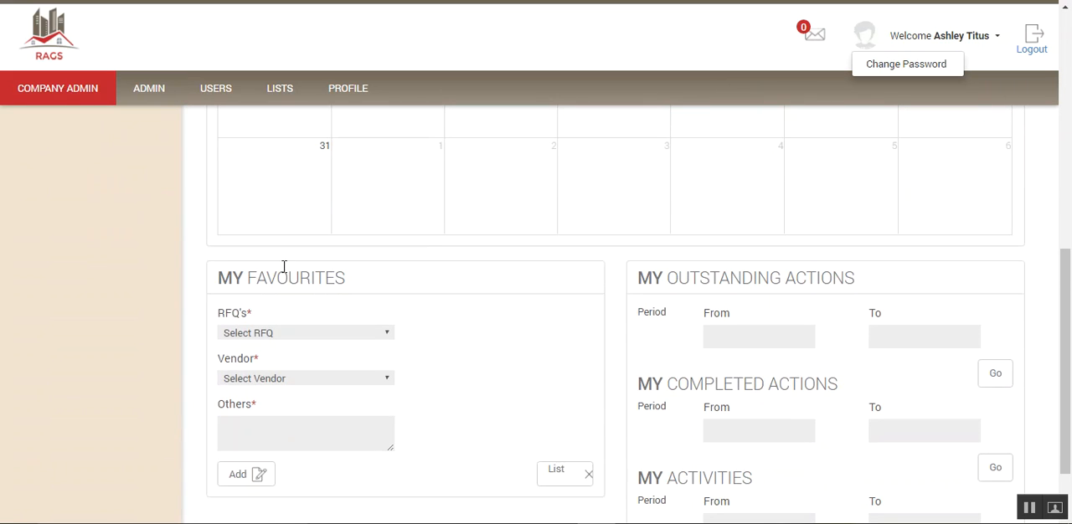
scroll(282, 272, down, 1)
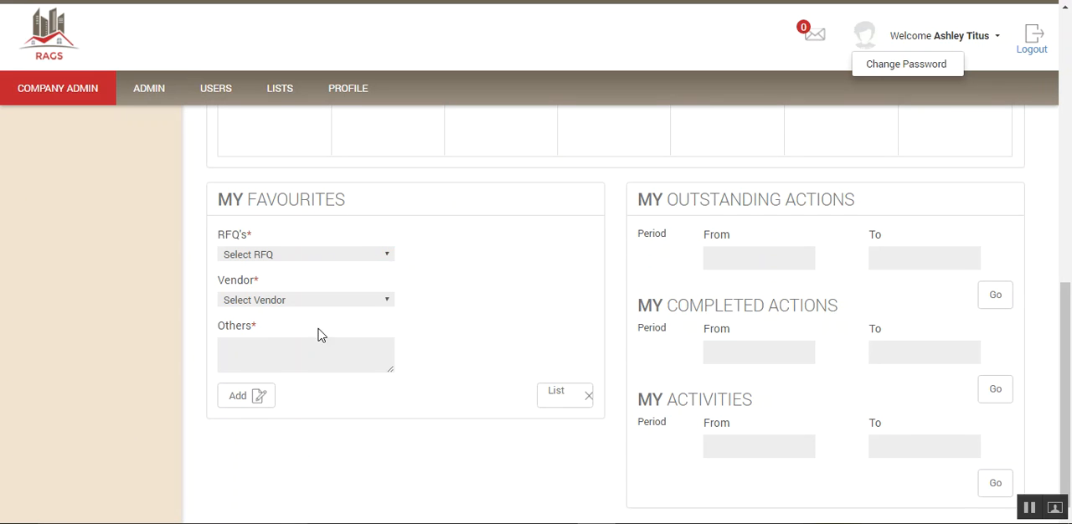
click(239, 400)
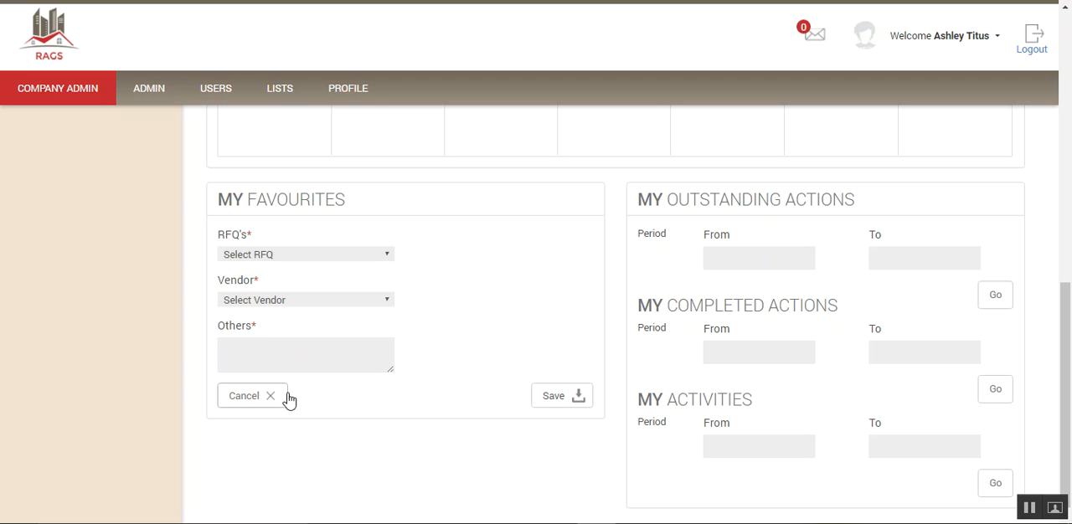
click(245, 398)
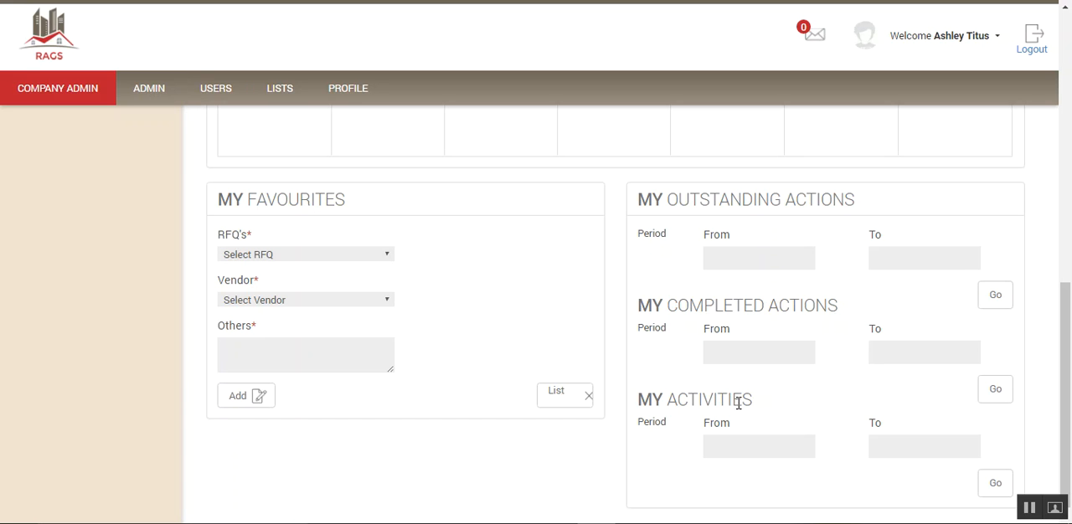
- Open the full My Outstanding Actions list without a period filter and look through it
click(997, 300)
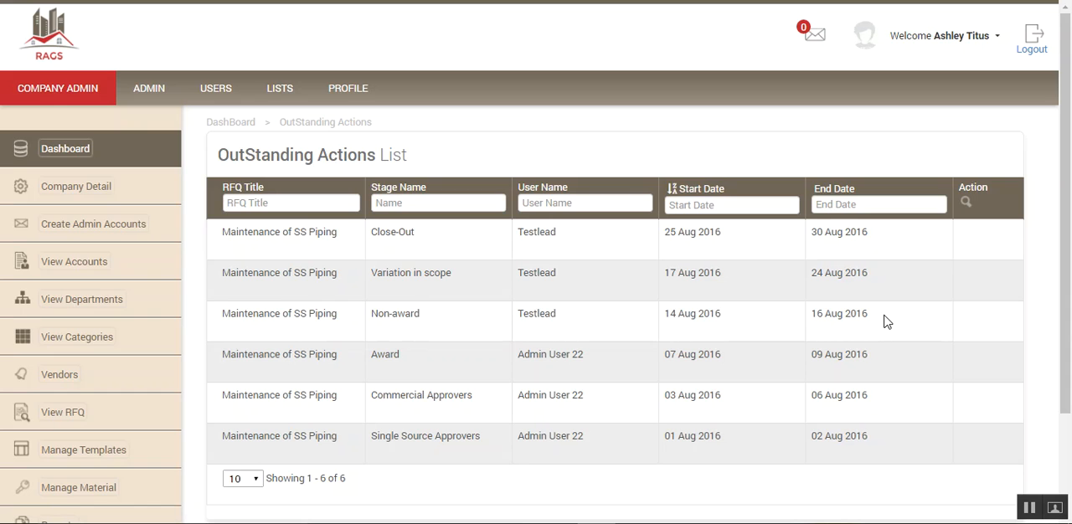
scroll(888, 323, down, 3)
scroll(886, 321, up, 3)
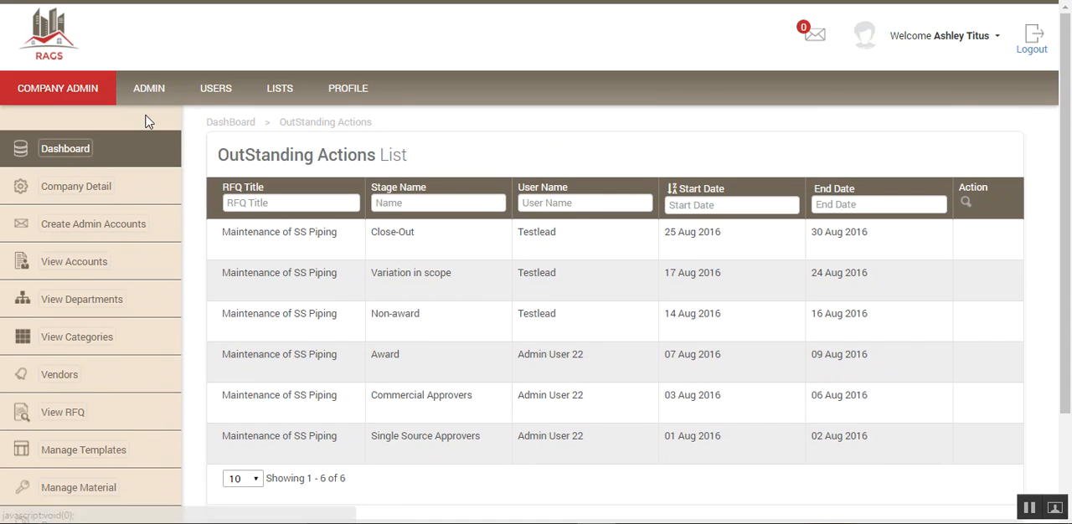
- Return to the dashboard and check the From and To date pickers of My Outstanding Actions without choosing dates
click(54, 151)
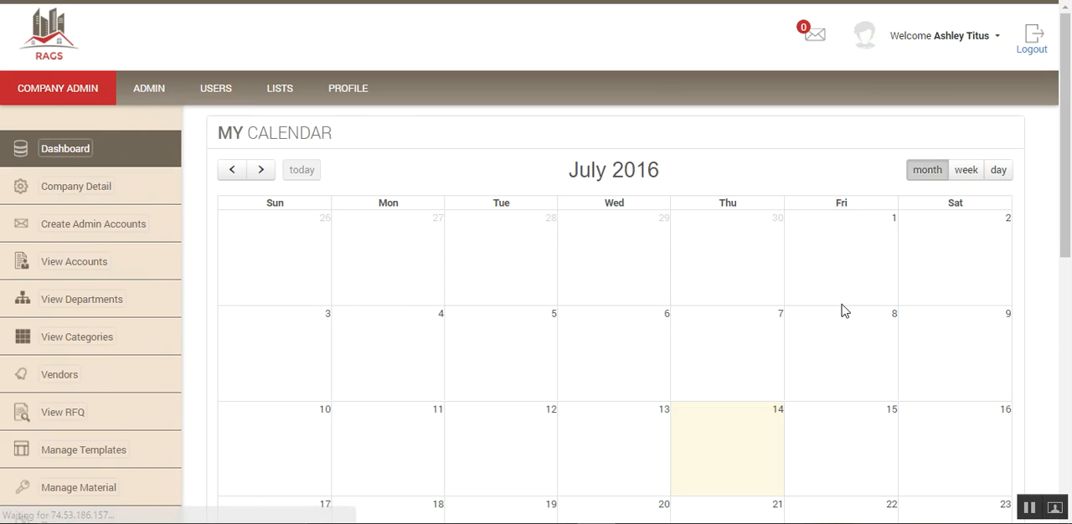
scroll(892, 335, down, 8)
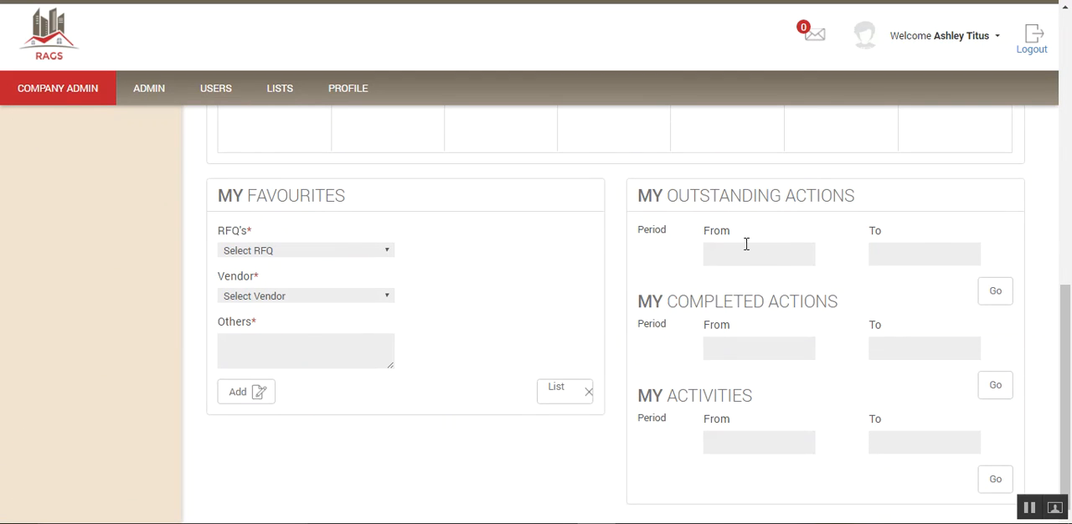
click(737, 251)
click(923, 251)
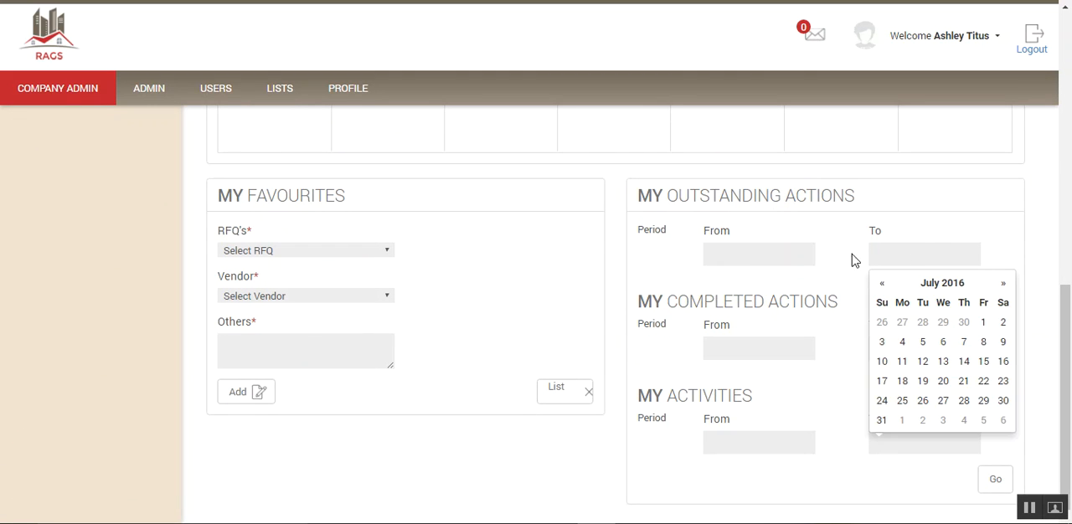
click(520, 253)
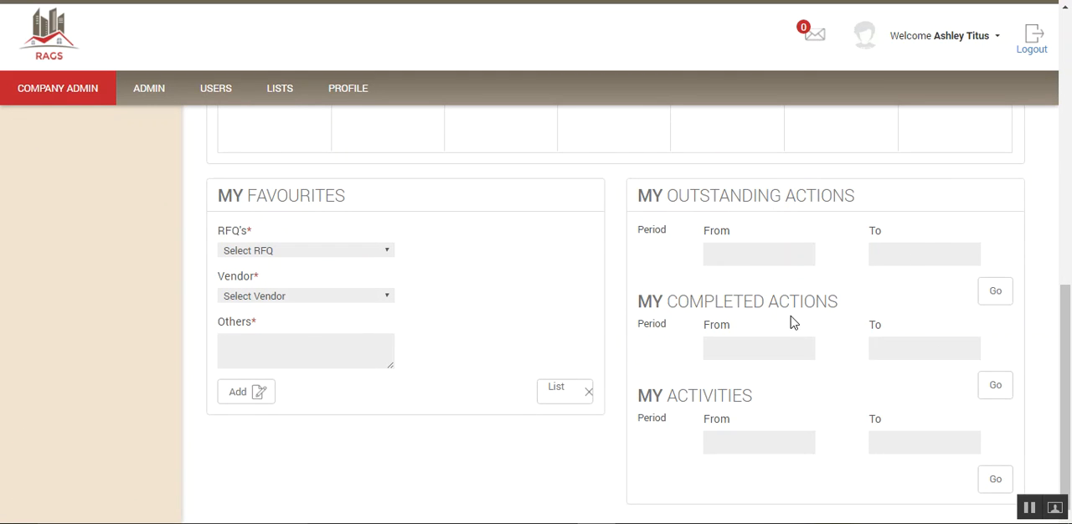
- Open the My Completed Actions list without a period filter and look through its entries
click(995, 387)
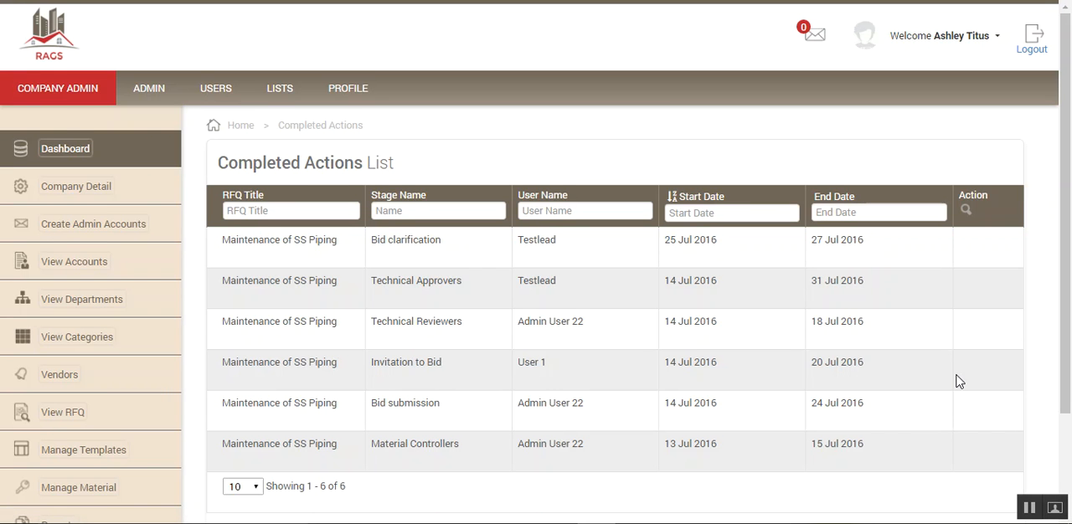
scroll(959, 381, down, 1)
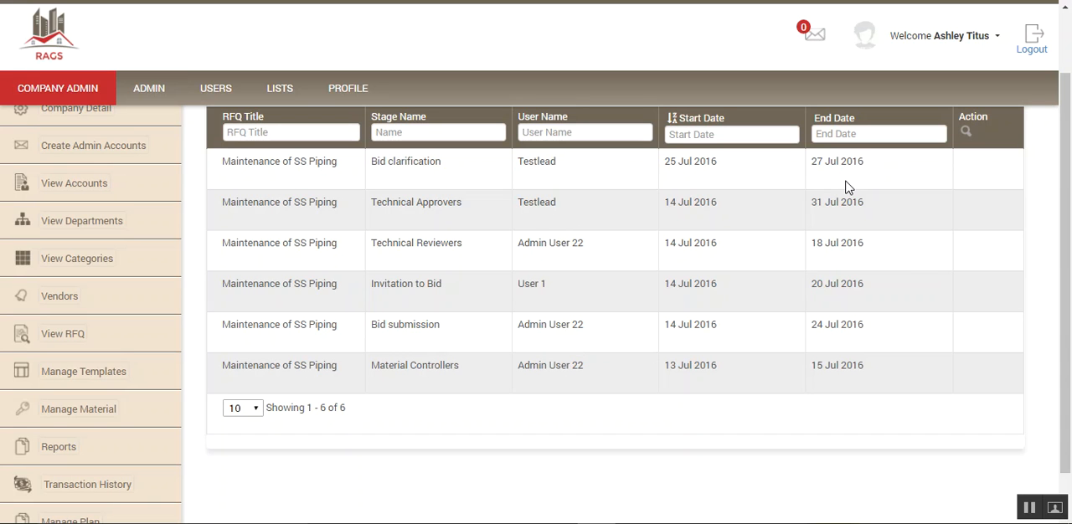
scroll(237, 183, up, 2)
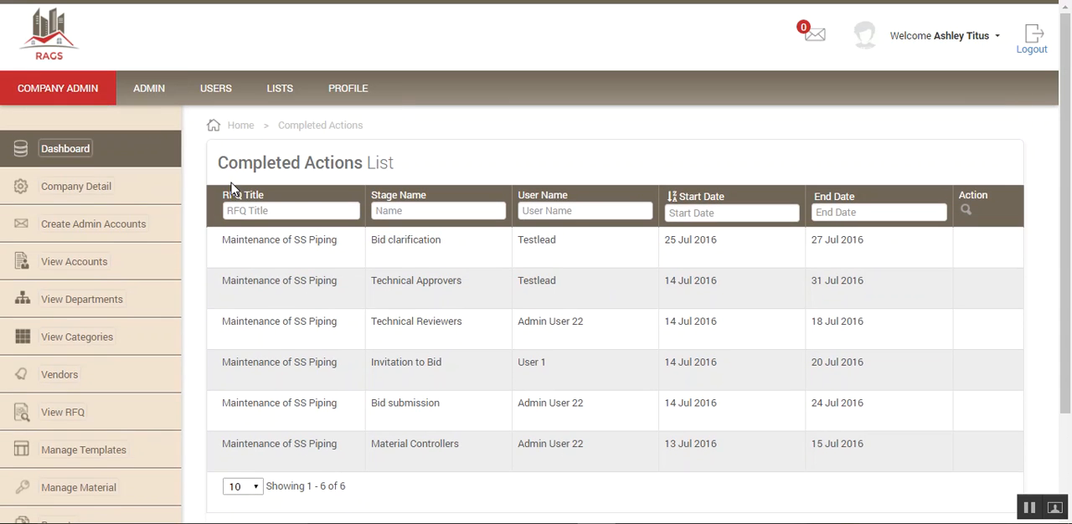
- Open the profile page and review the personal data fields
click(350, 90)
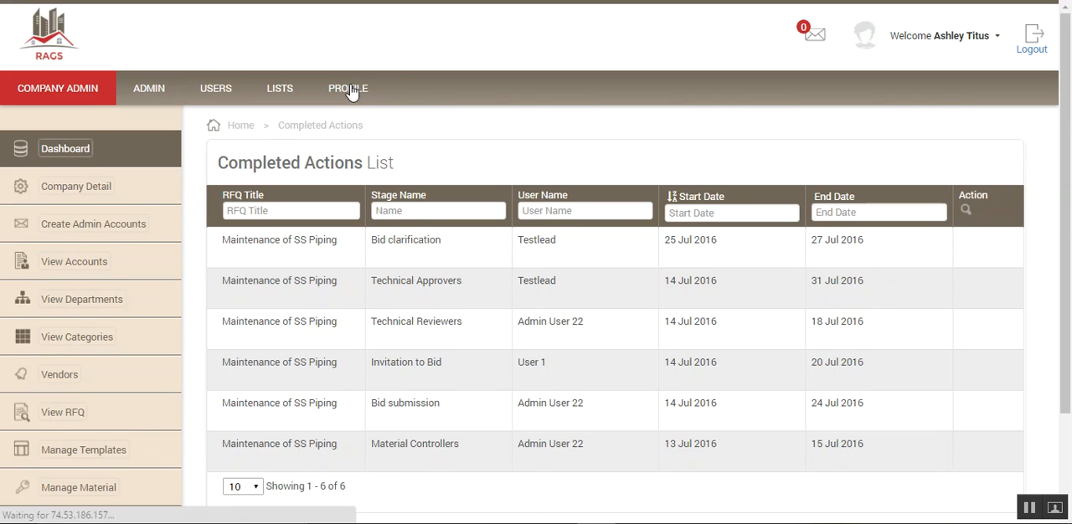
scroll(443, 178, down, 3)
scroll(444, 180, up, 3)
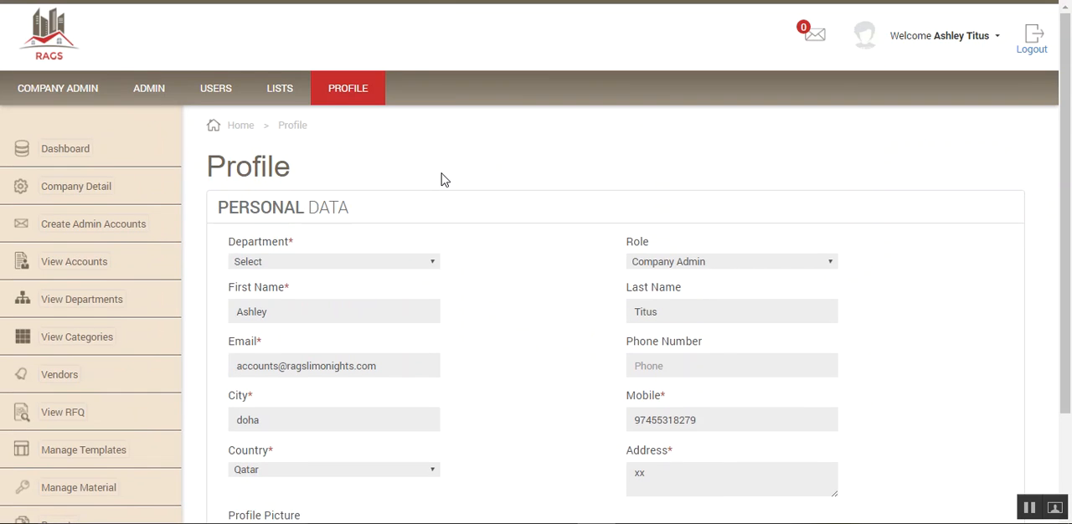
scroll(444, 182, down, 3)
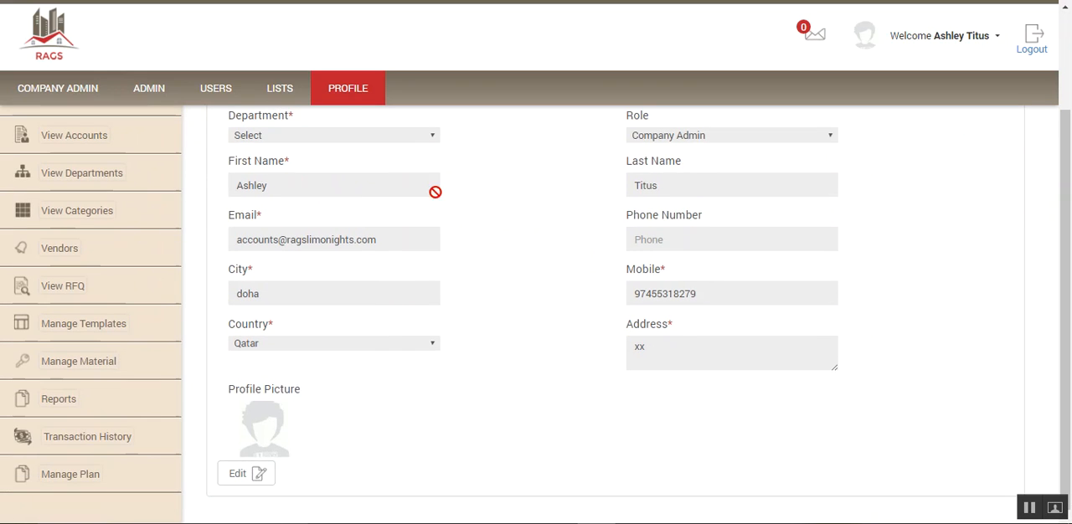
scroll(452, 307, up, 3)
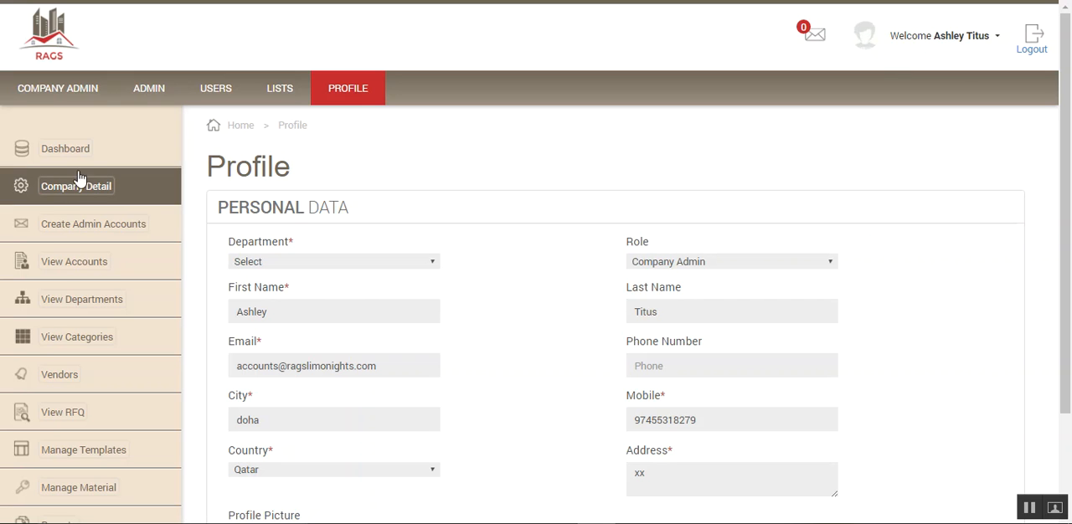
- Open the company detail for editing, examine its fields from logo to company ID, and cancel without changes
click(61, 190)
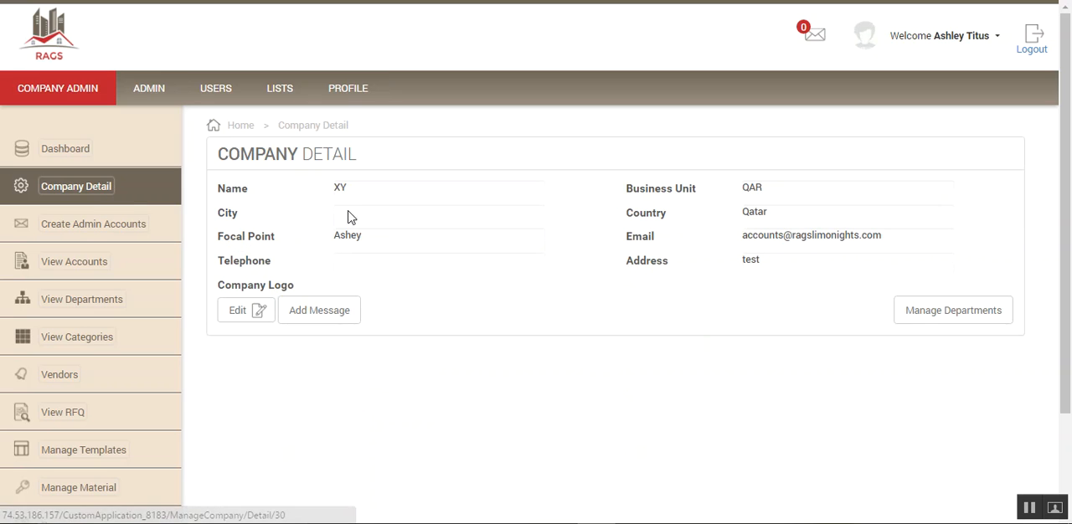
click(239, 315)
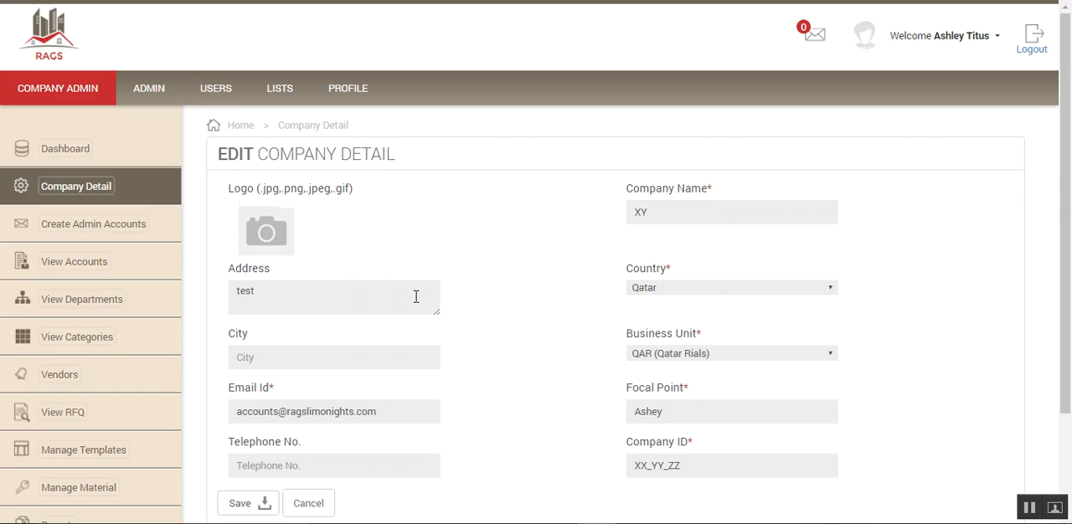
scroll(413, 288, down, 2)
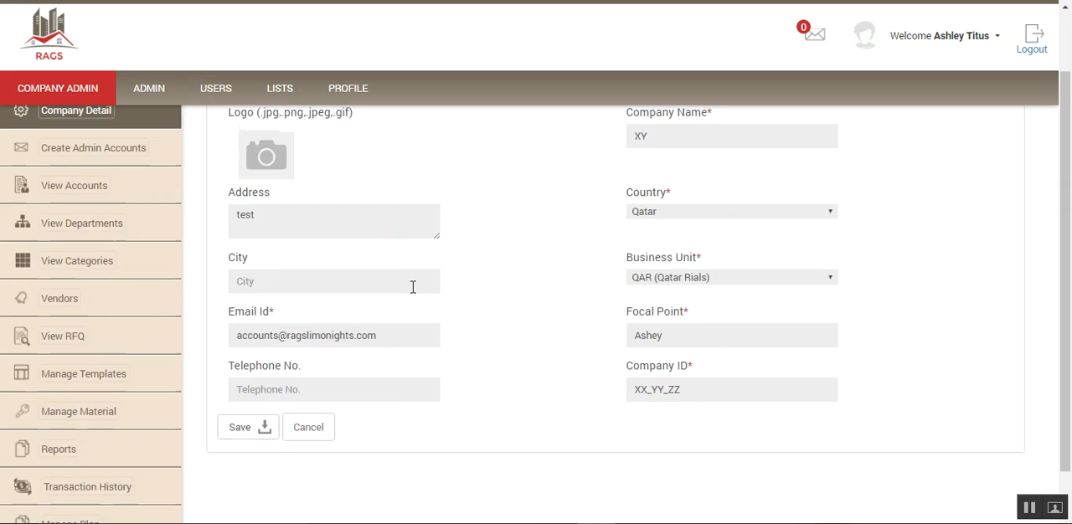
scroll(413, 288, up, 2)
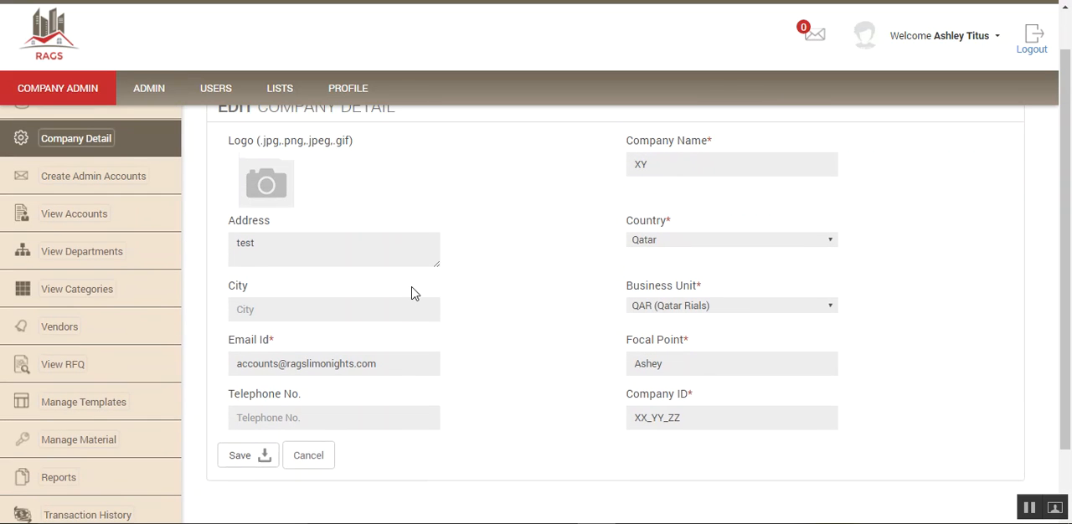
scroll(412, 285, down, 1)
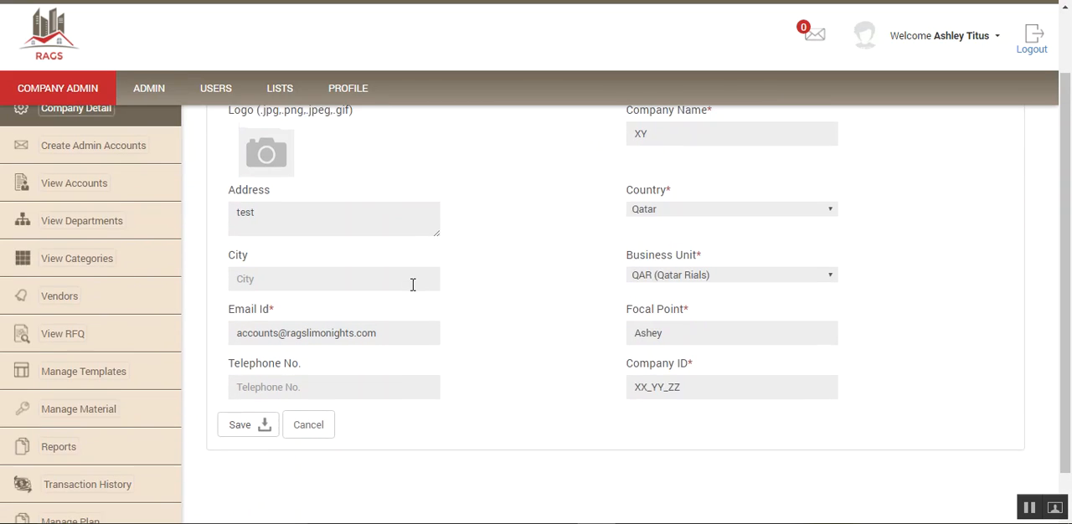
scroll(400, 285, up, 1)
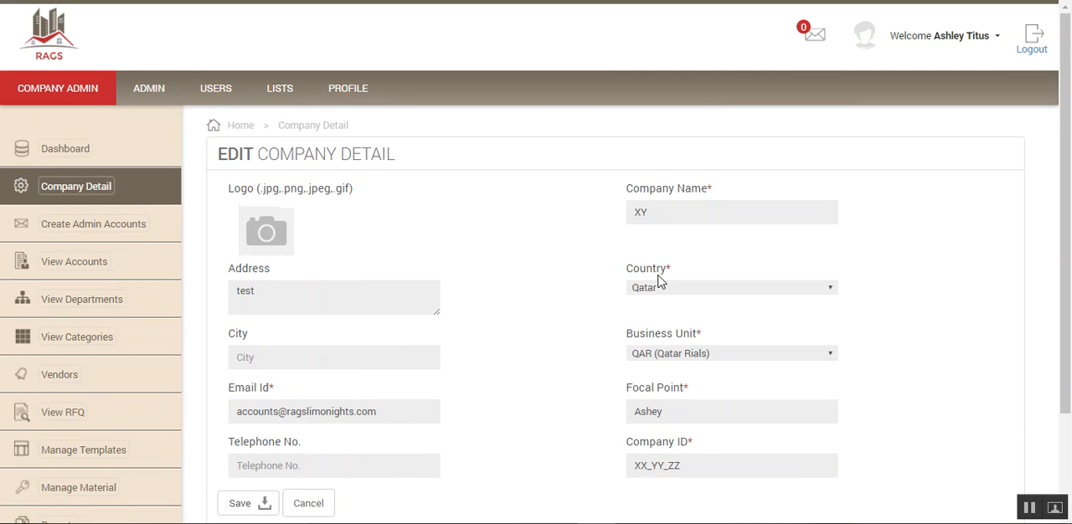
scroll(465, 304, down, 2)
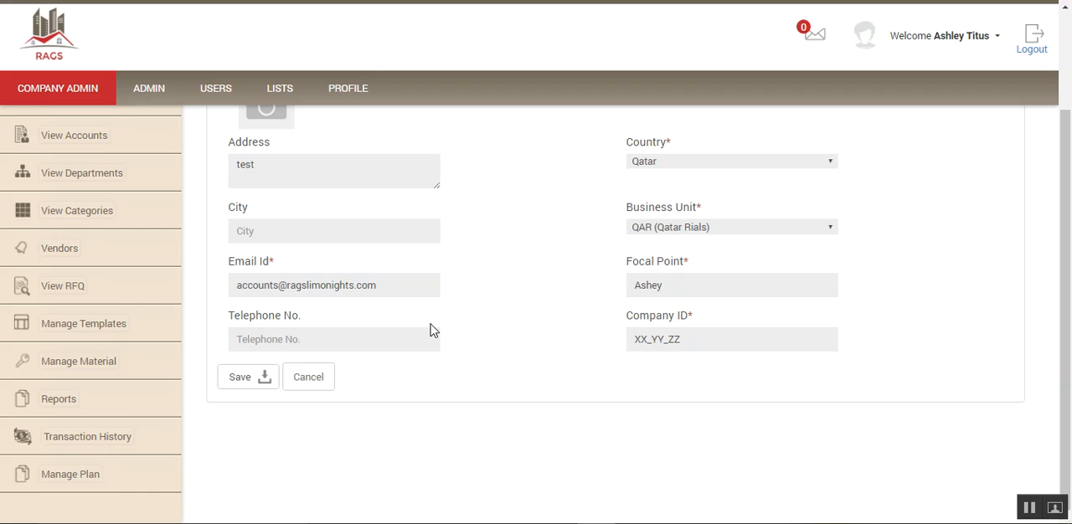
scroll(432, 330, up, 3)
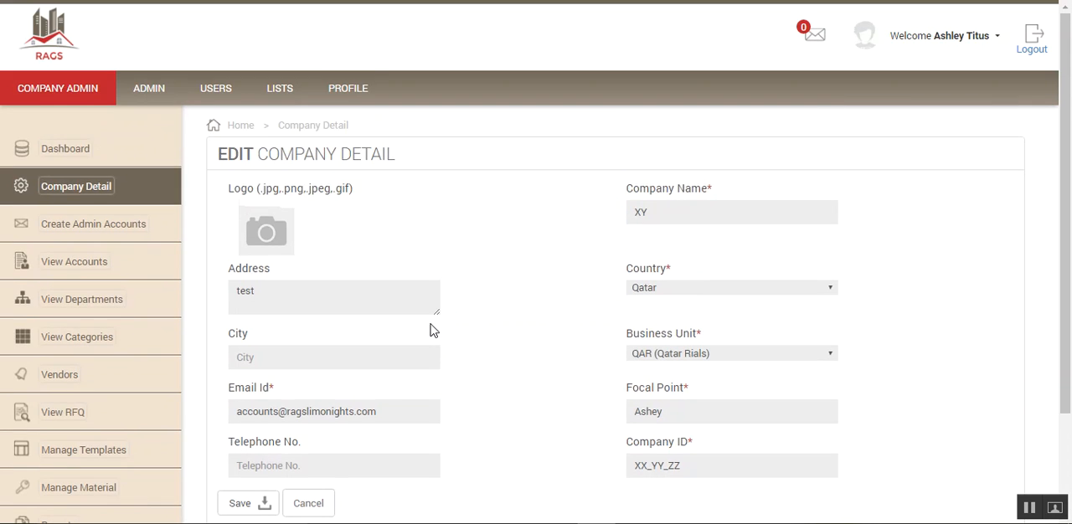
scroll(432, 330, down, 2)
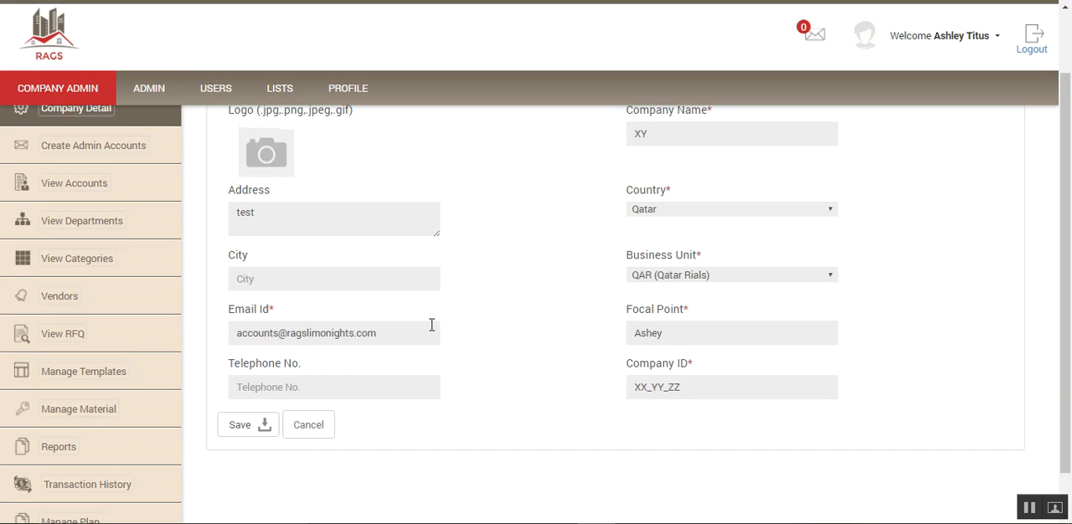
click(310, 429)
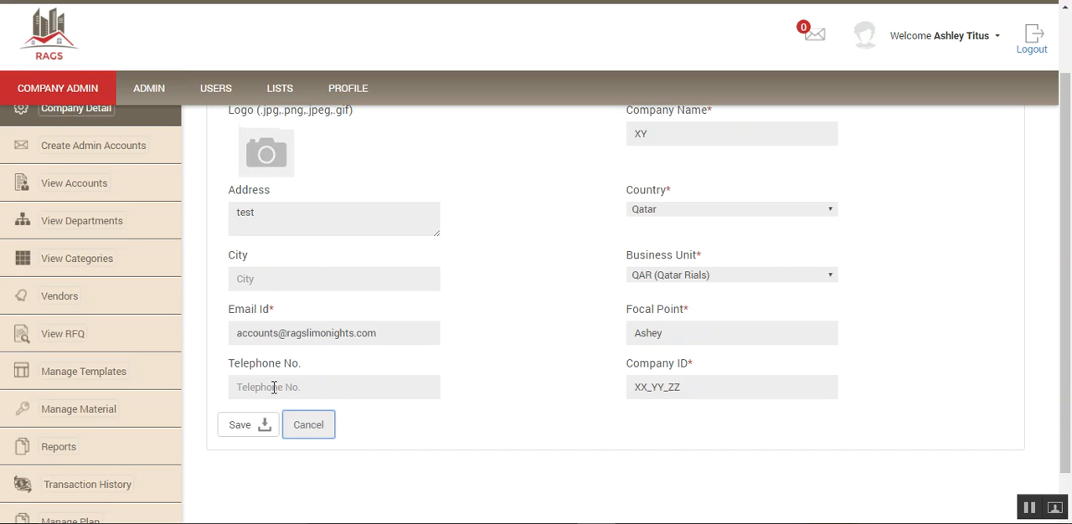
- Look over the company detail page and the available admin sections, and open the company's department management
scroll(115, 300, down, 1)
scroll(115, 297, up, 1)
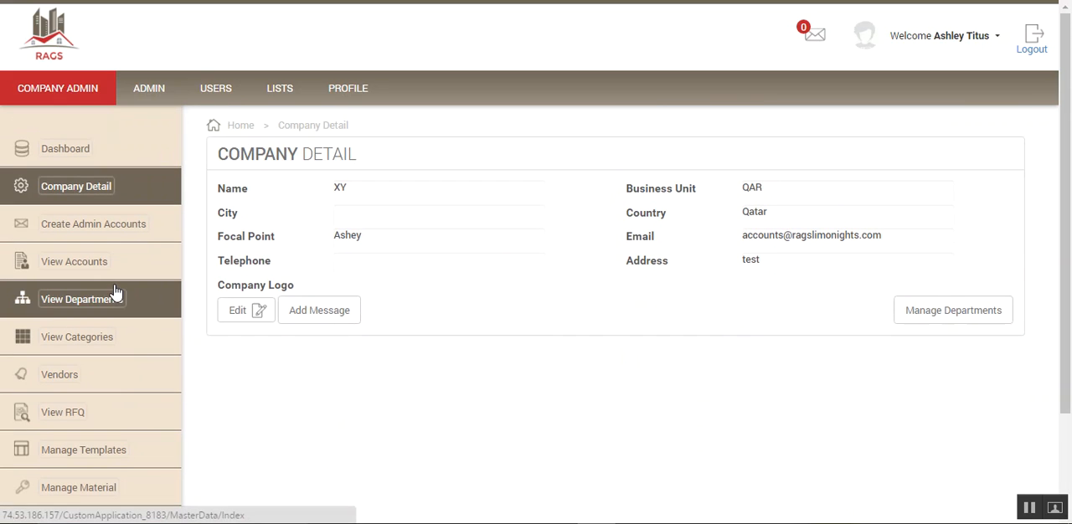
scroll(136, 288, down, 1)
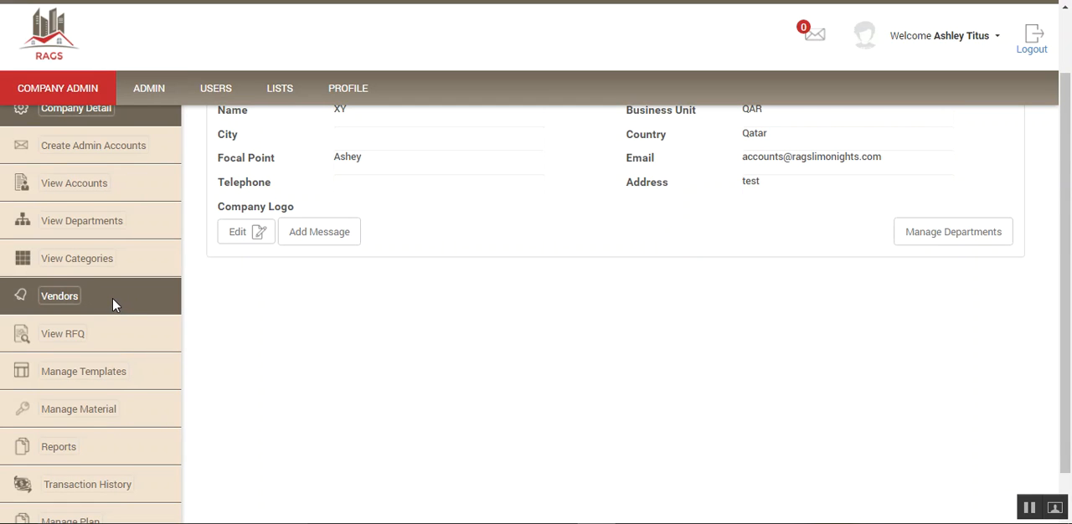
scroll(114, 304, down, 1)
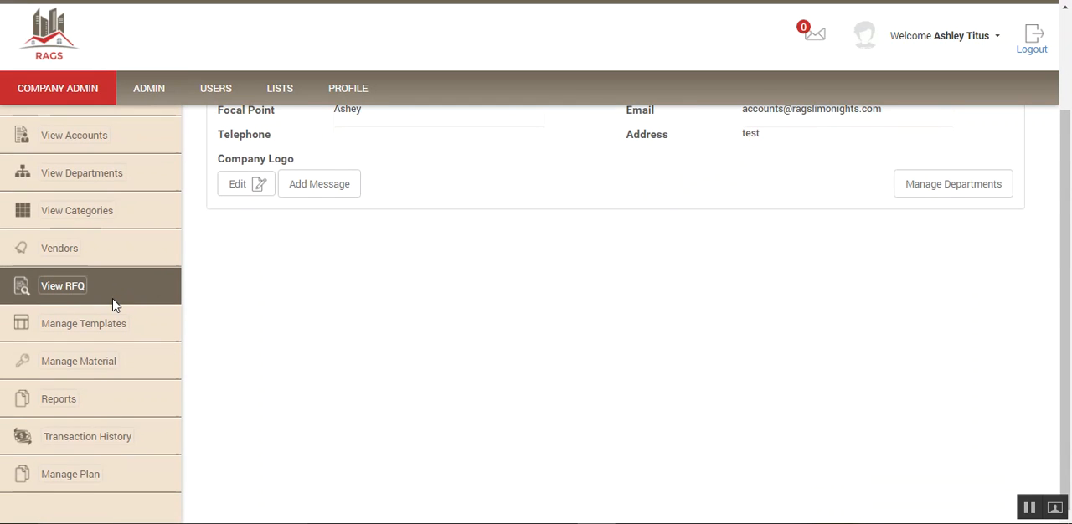
scroll(114, 303, up, 3)
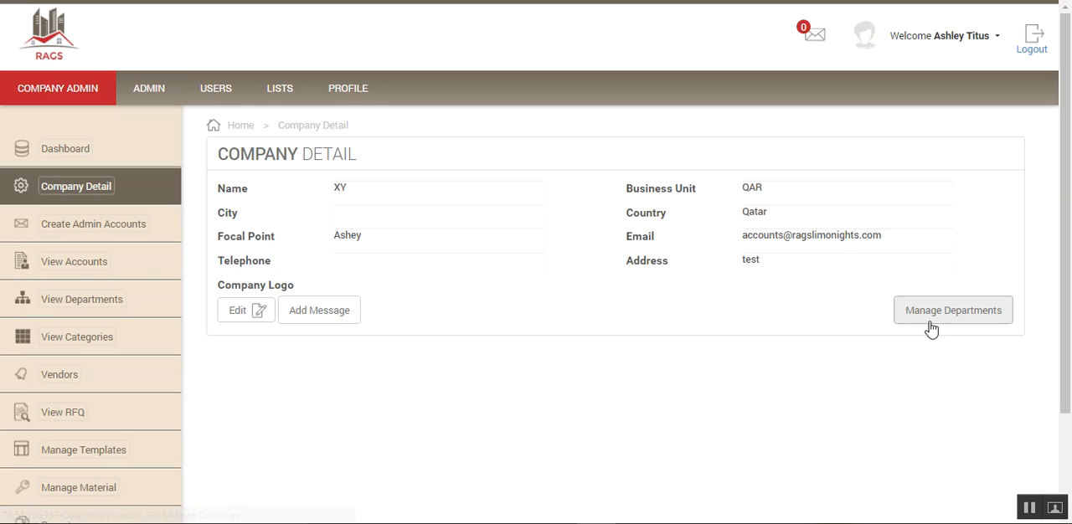
click(937, 318)
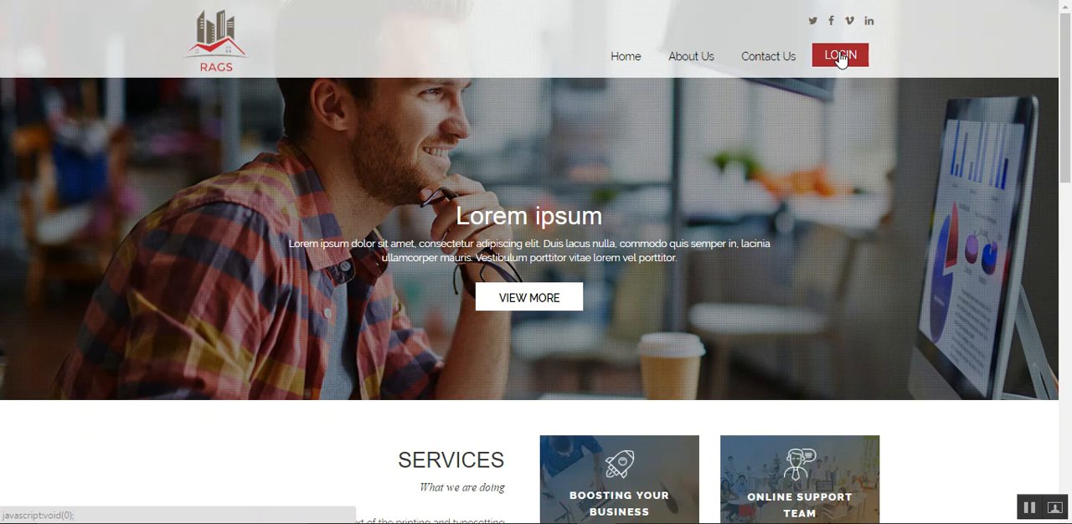
- Open the login form and enter XX_YY_ZZ as the company ID
click(840, 57)
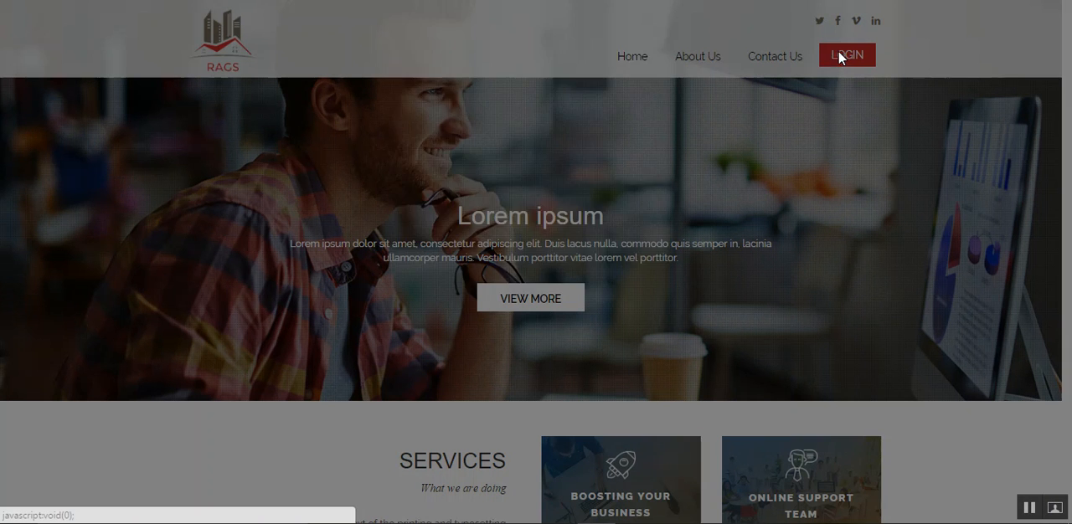
click(461, 122)
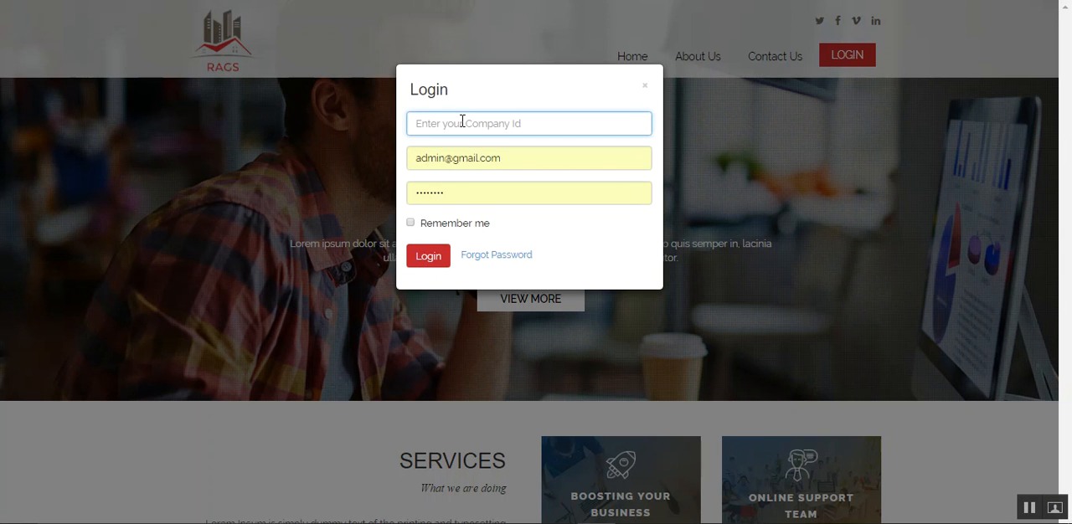
text(xx)
key(BackSpace)
text(x_YY_ZZ)
key(Tab)
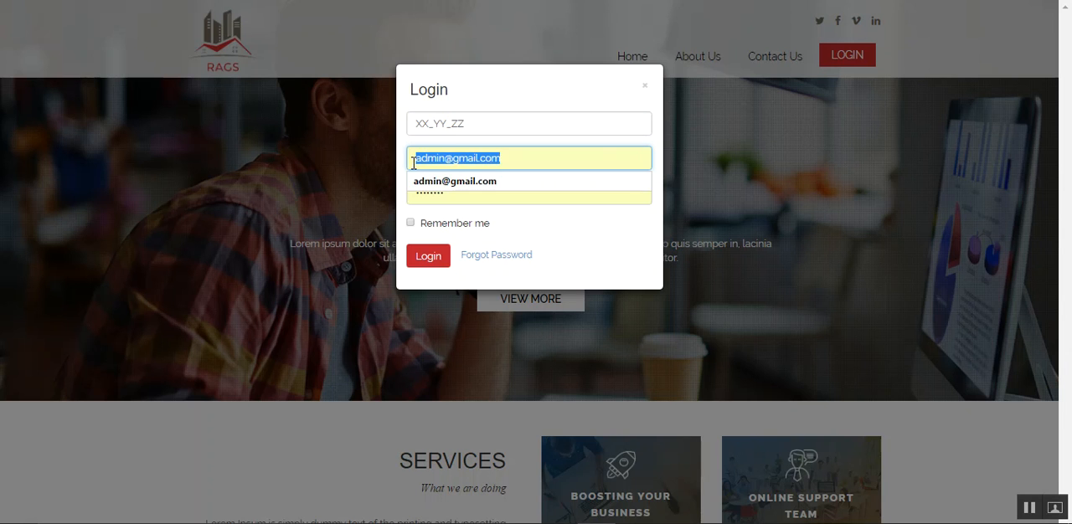
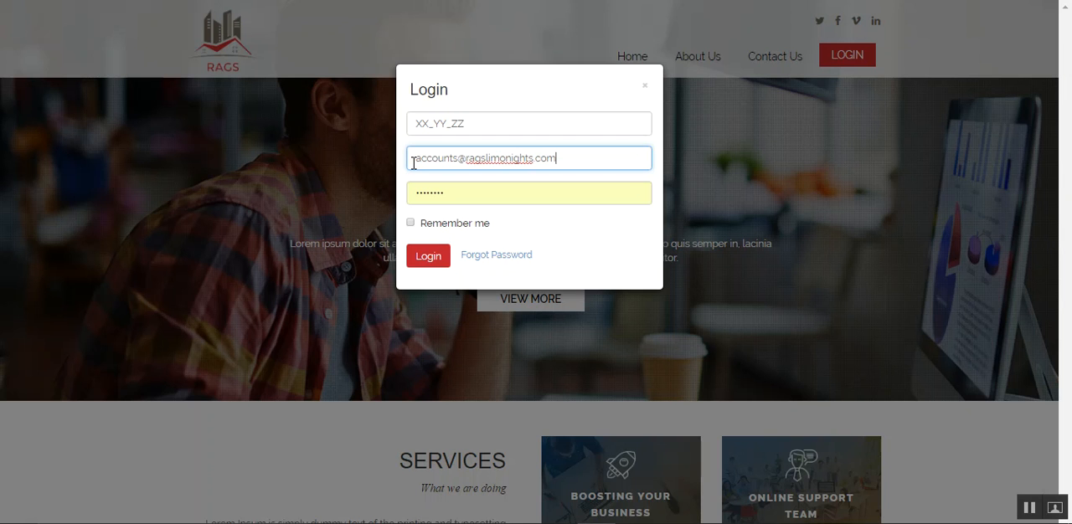
- Replace the prefilled credentials with the company admin's e-mail and account password, and log in
drag(454, 193, 411, 189)
text(•••)
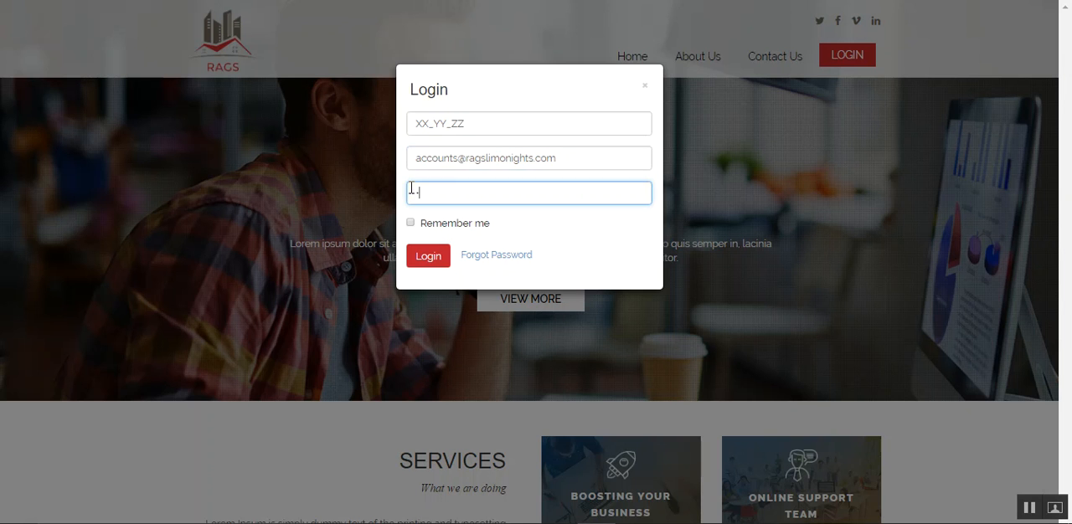
text(•••••)
click(430, 263)
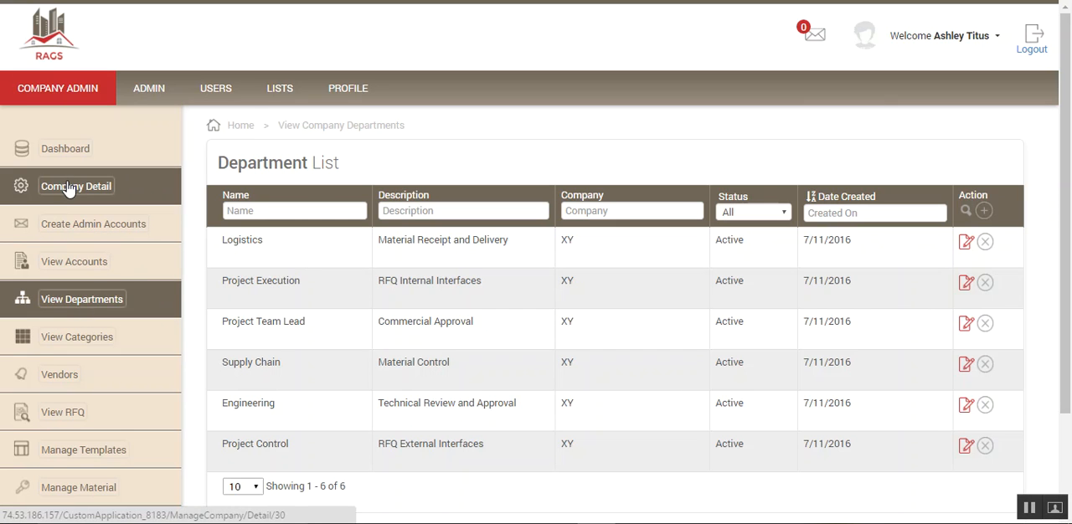
- Open the department list through the company detail page and examine the name and description of the Logistics department
click(69, 187)
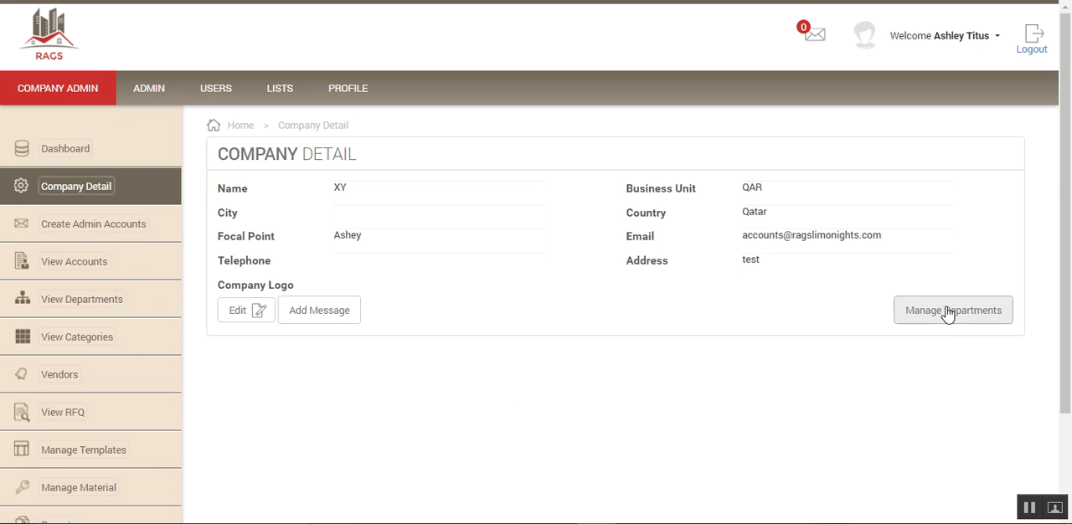
click(953, 312)
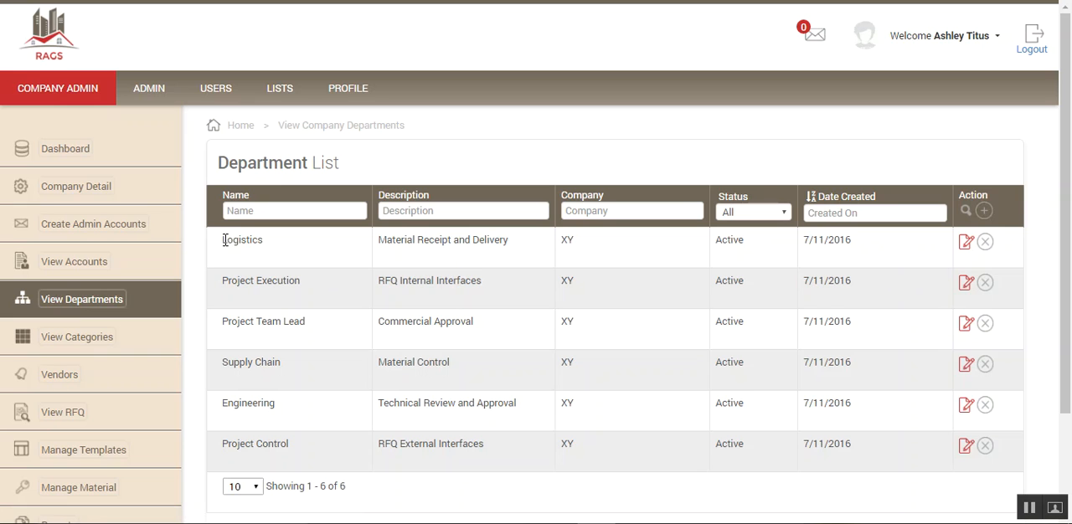
drag(222, 239, 266, 240)
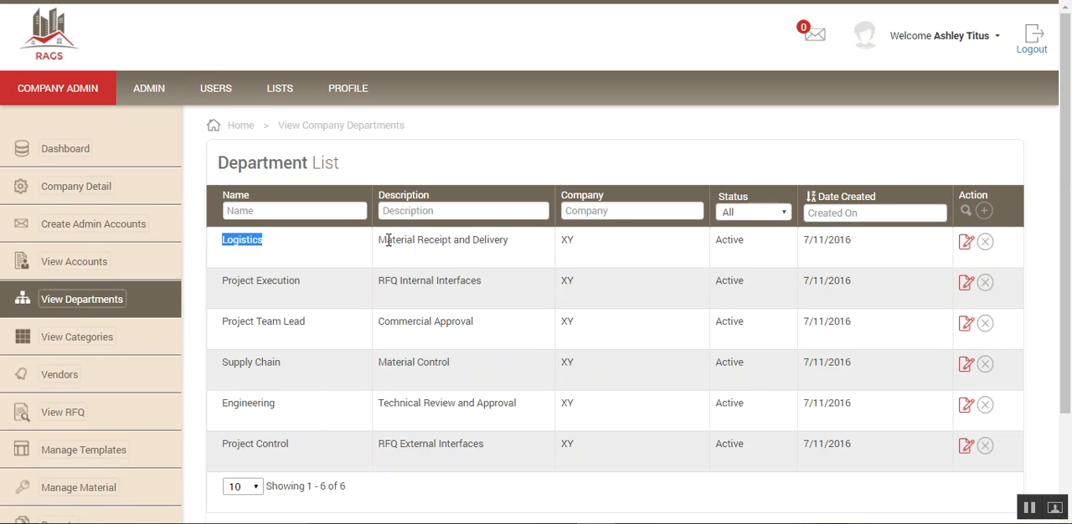
drag(379, 240, 509, 241)
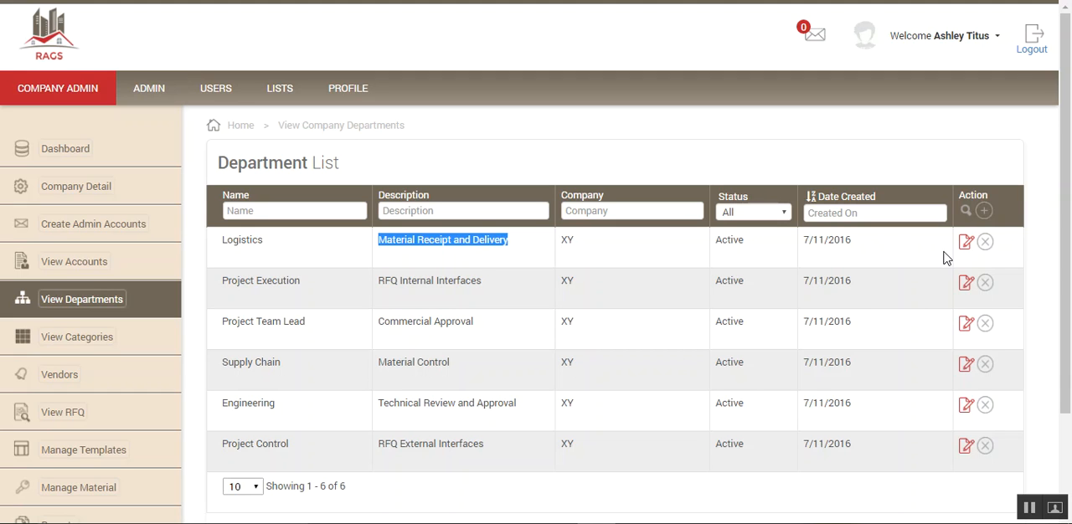
- Check the delete confirmation for Logistics and the new-department form, cancelling both, and look through the department list
click(986, 243)
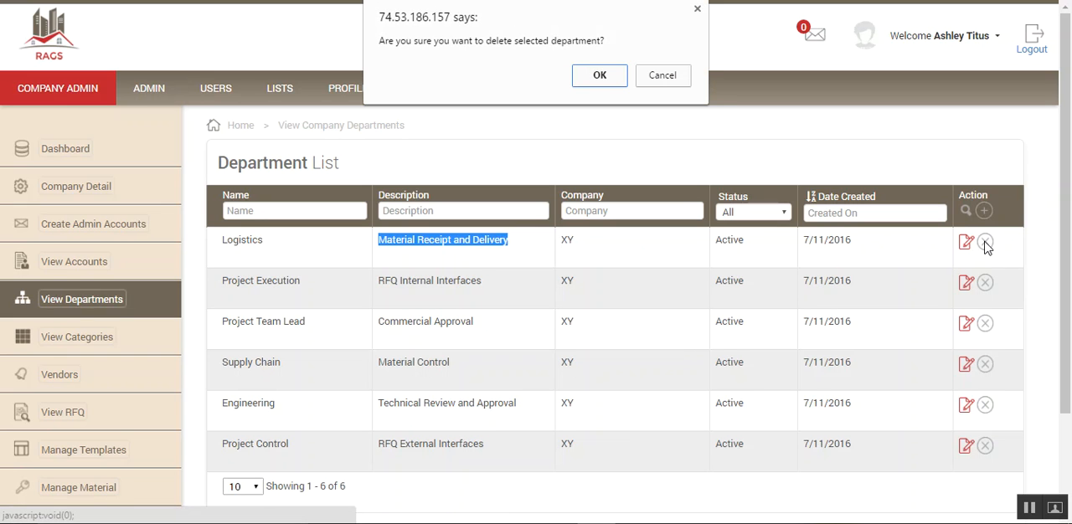
click(667, 78)
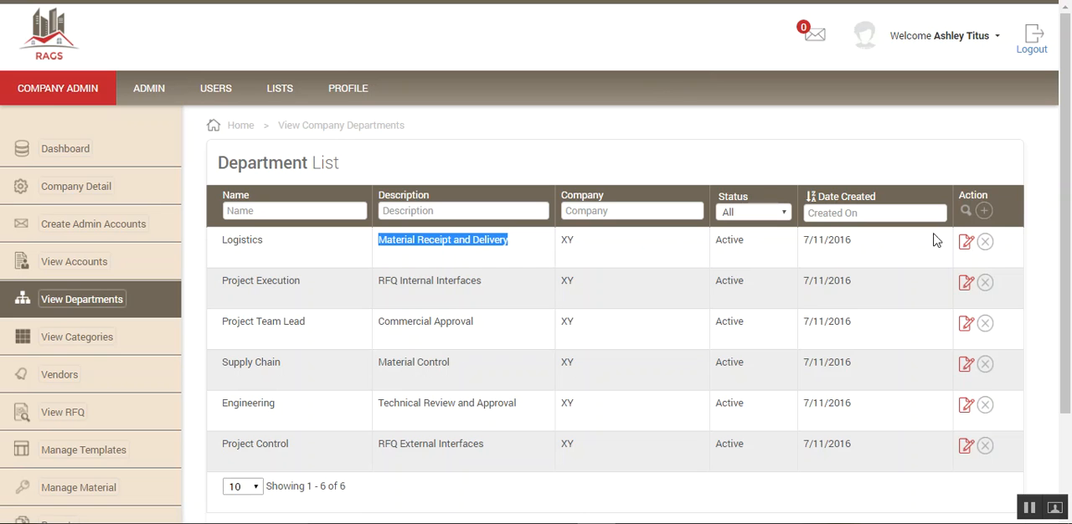
click(983, 210)
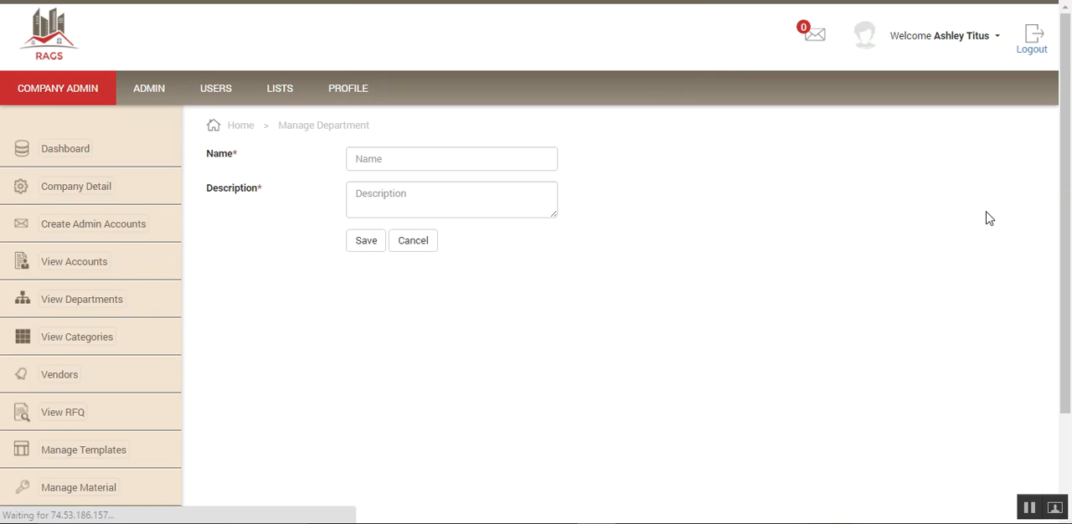
click(376, 158)
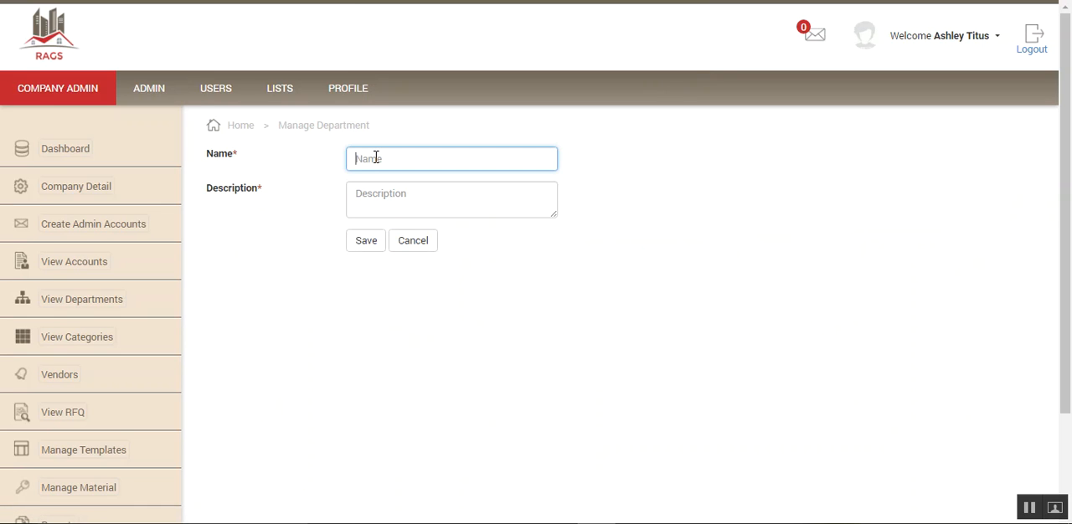
click(366, 193)
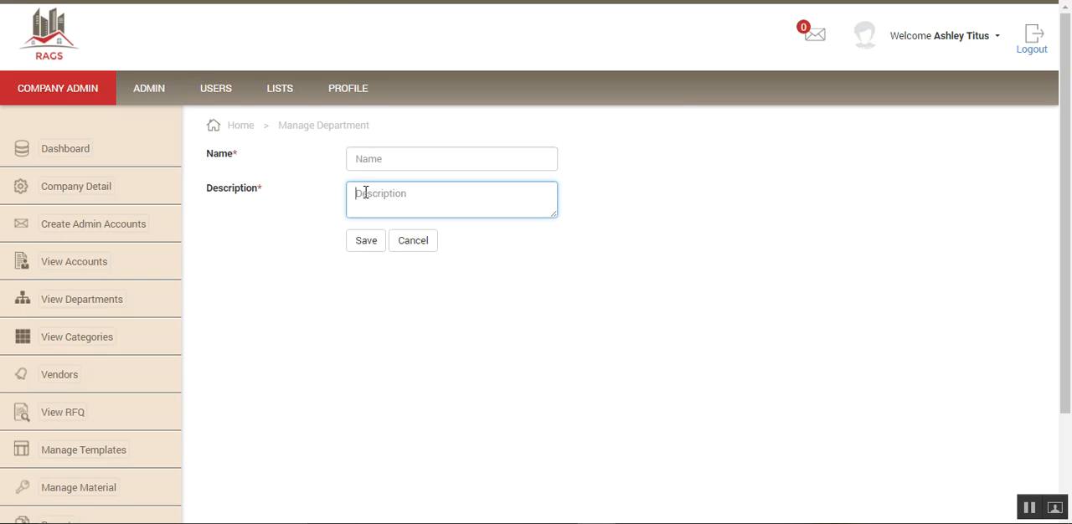
click(414, 243)
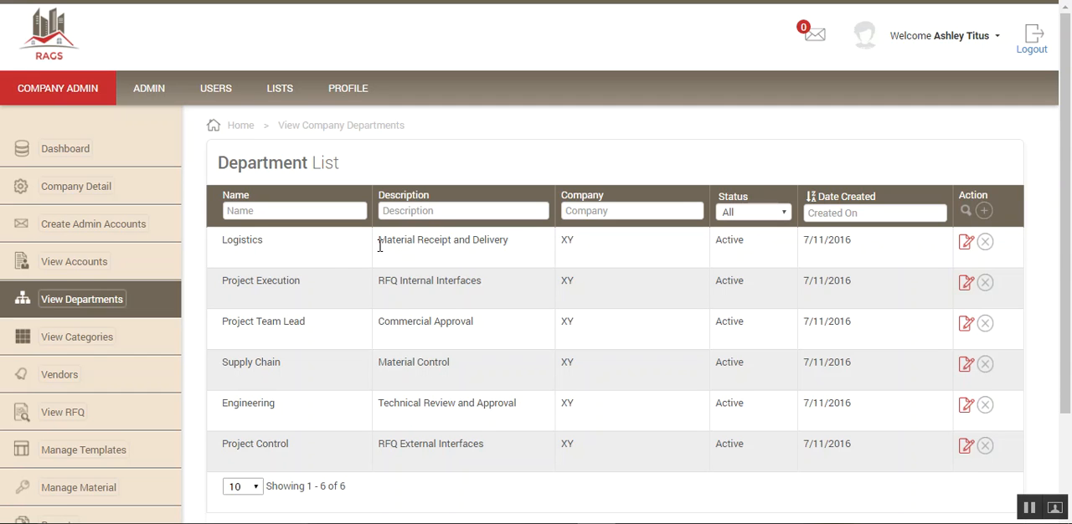
scroll(328, 263, down, 1)
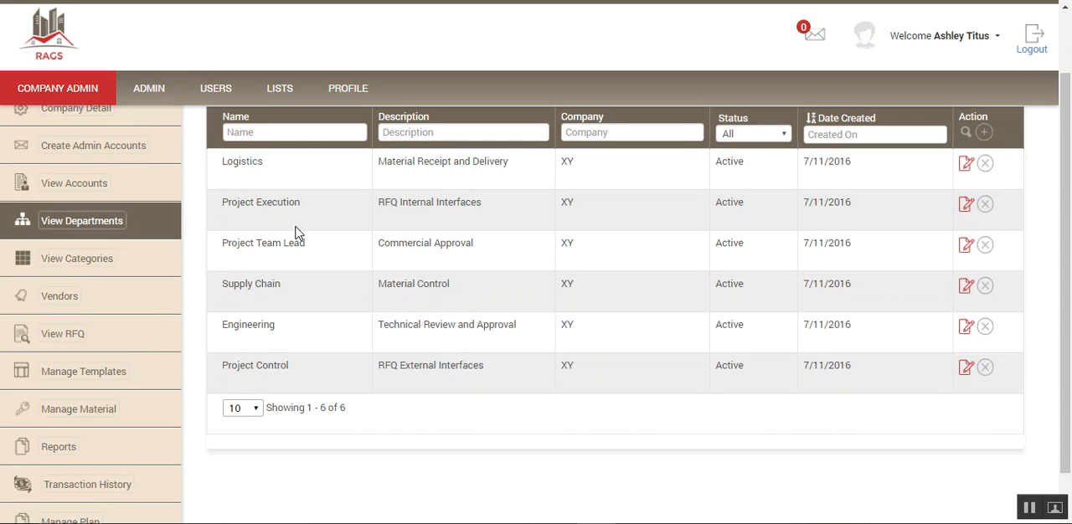
- Open the category list and examine the Fabrication edit form, including its status option, and the new-category form, cancelling both
click(91, 263)
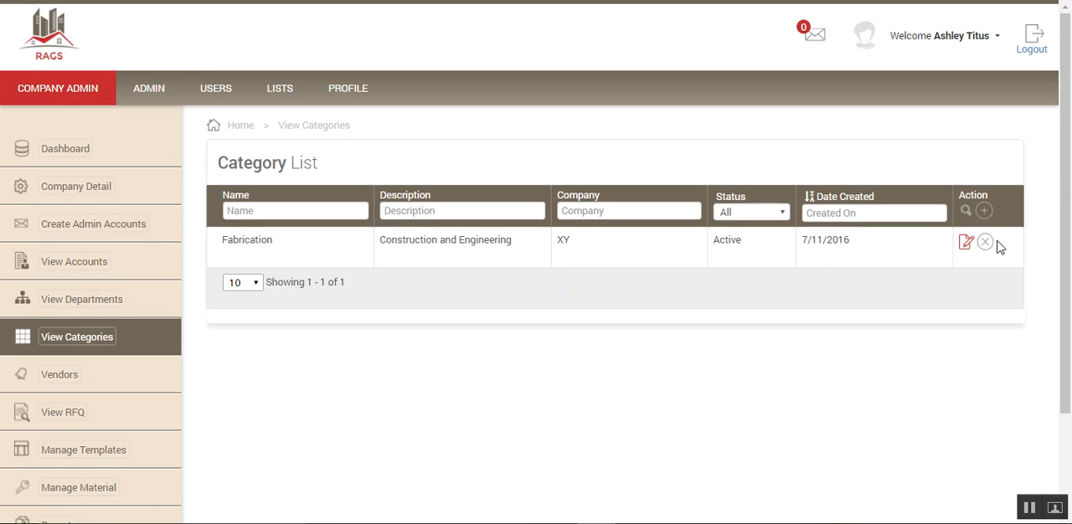
click(965, 245)
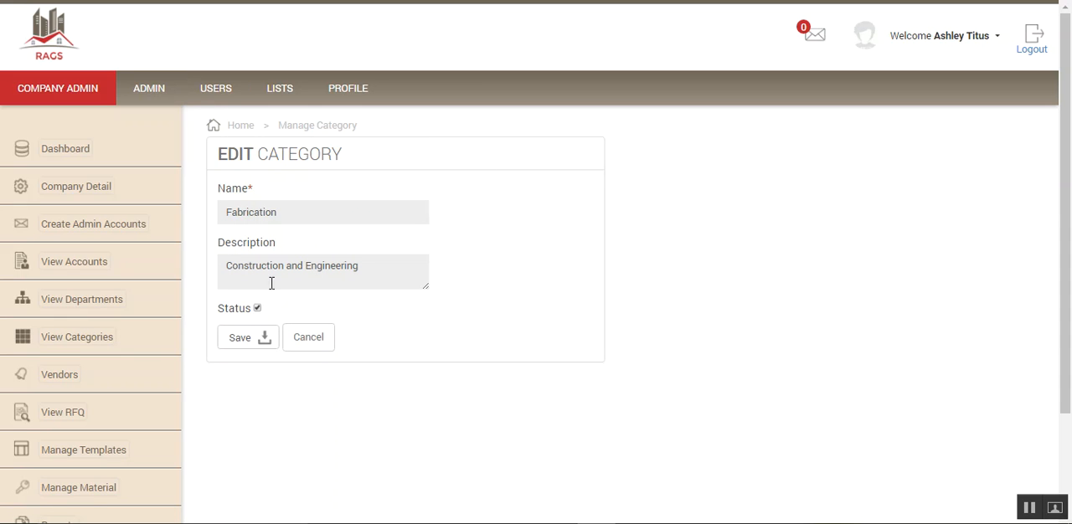
click(257, 309)
click(259, 310)
click(309, 340)
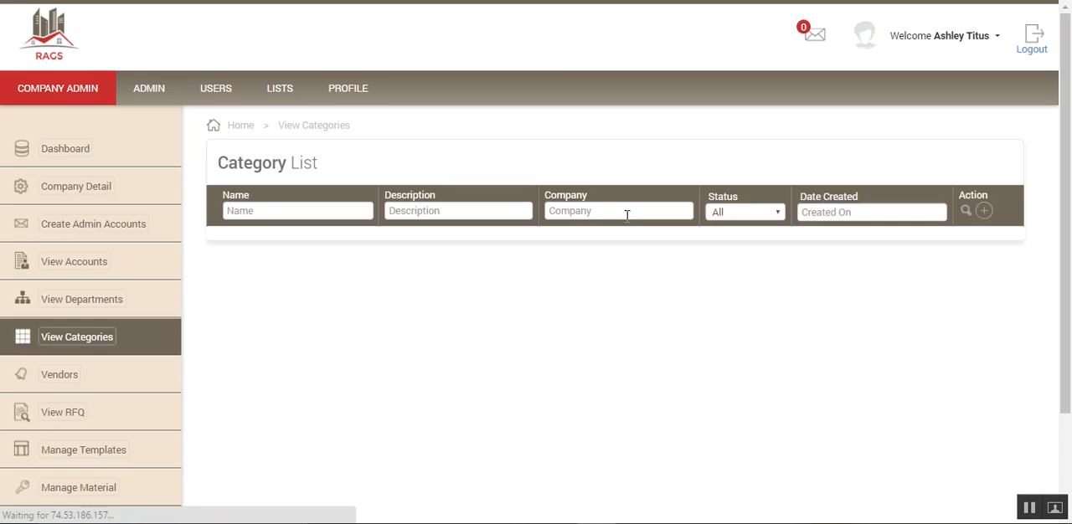
click(984, 213)
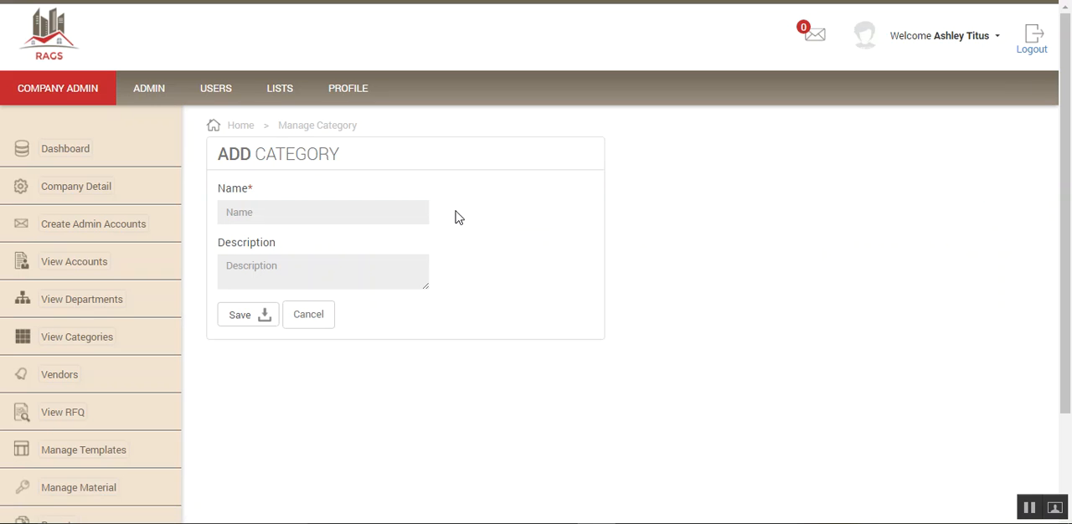
click(310, 321)
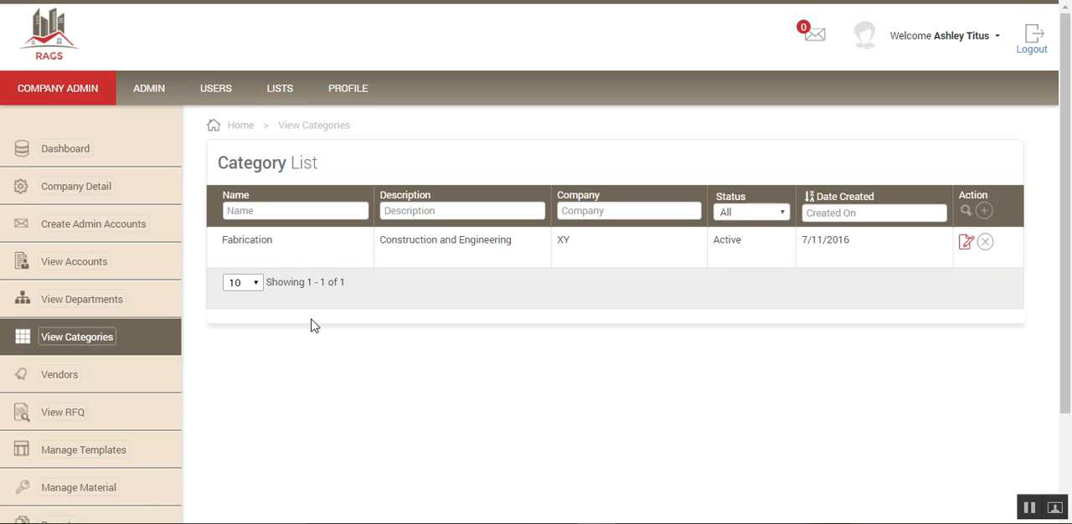
- Open the vendor list and examine the new-vendor form and the edit form of Al Taybeh Trading, cancelling both
click(54, 376)
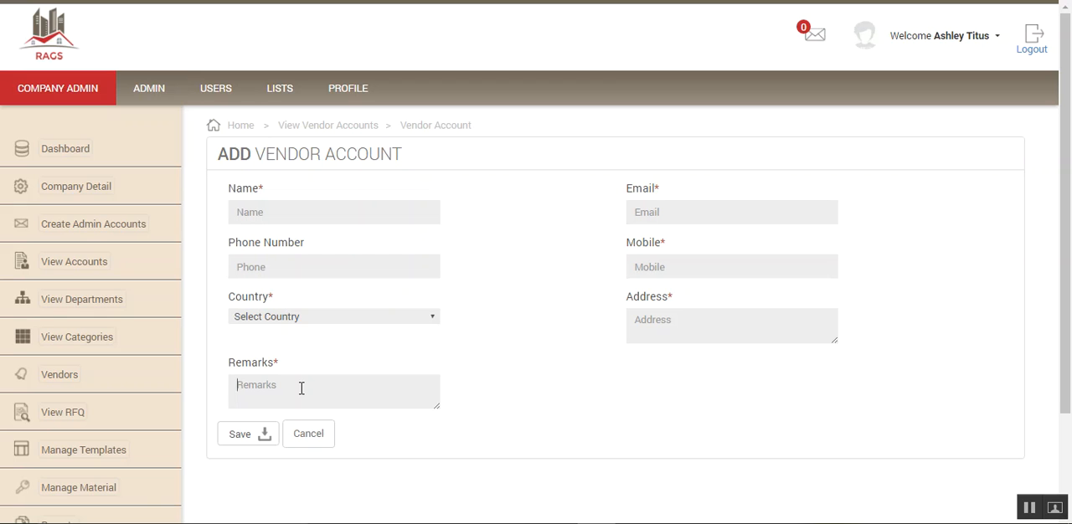
click(312, 435)
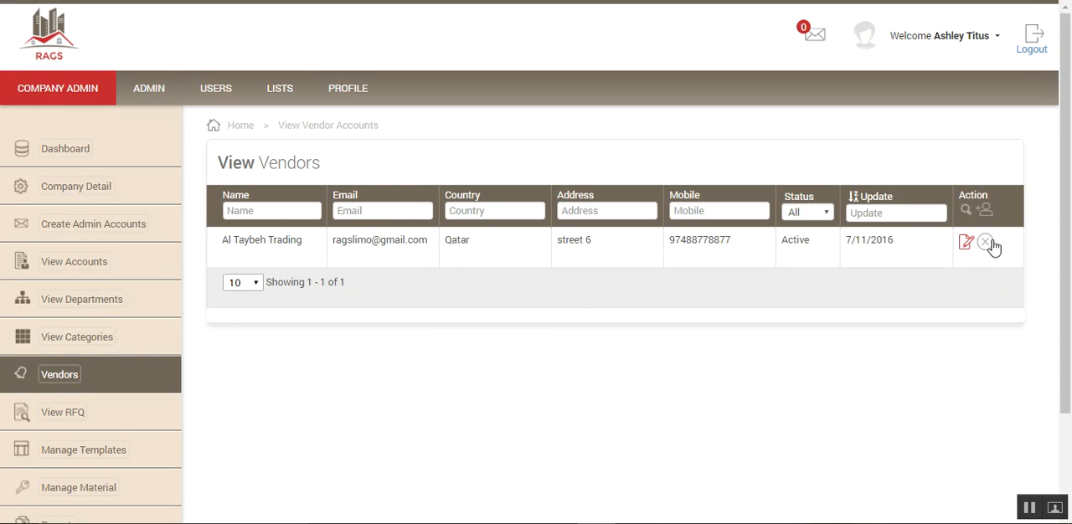
click(966, 241)
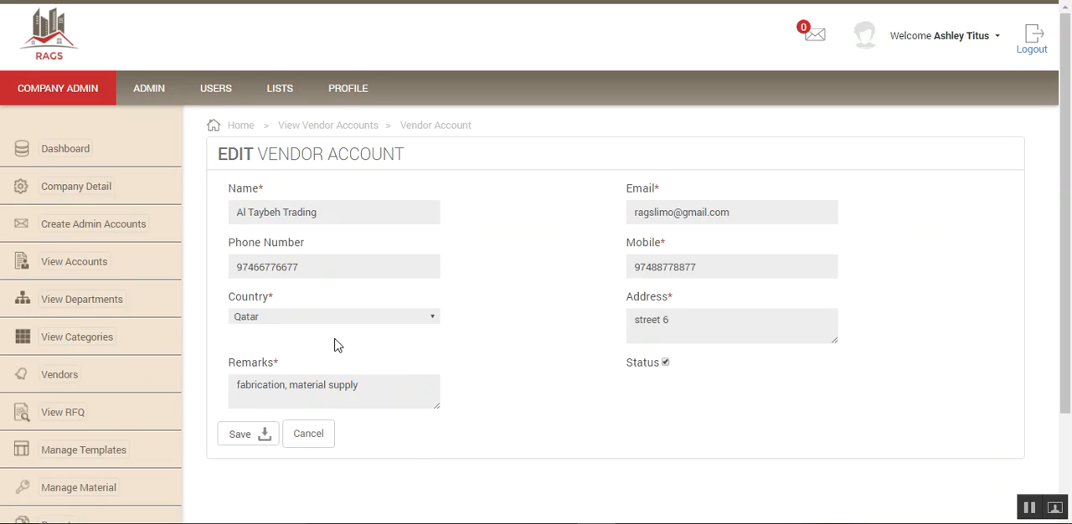
click(287, 382)
click(309, 437)
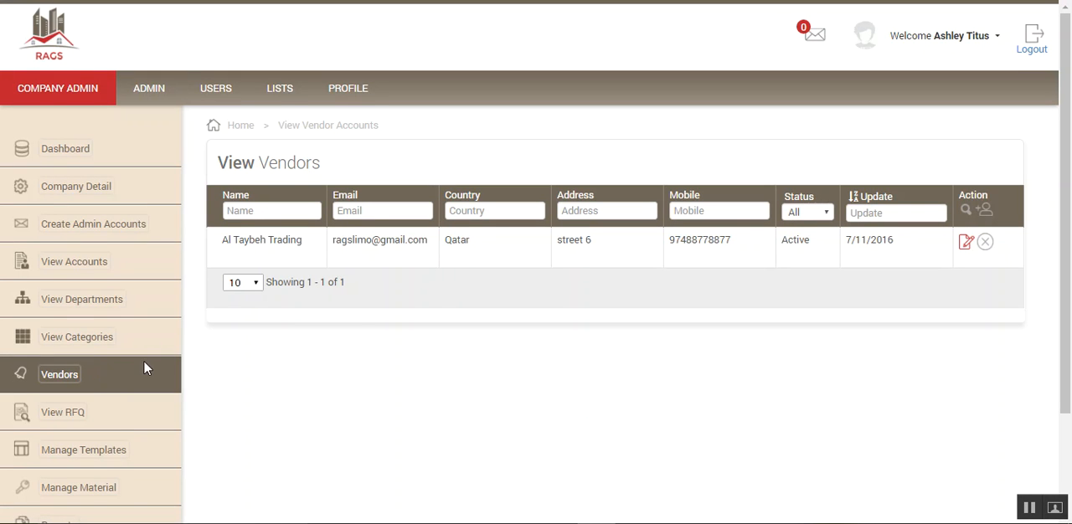
- Open the form for creating an admin account and examine its Admin User and User role options, resetting the role to Select
scroll(220, 361, down, 3)
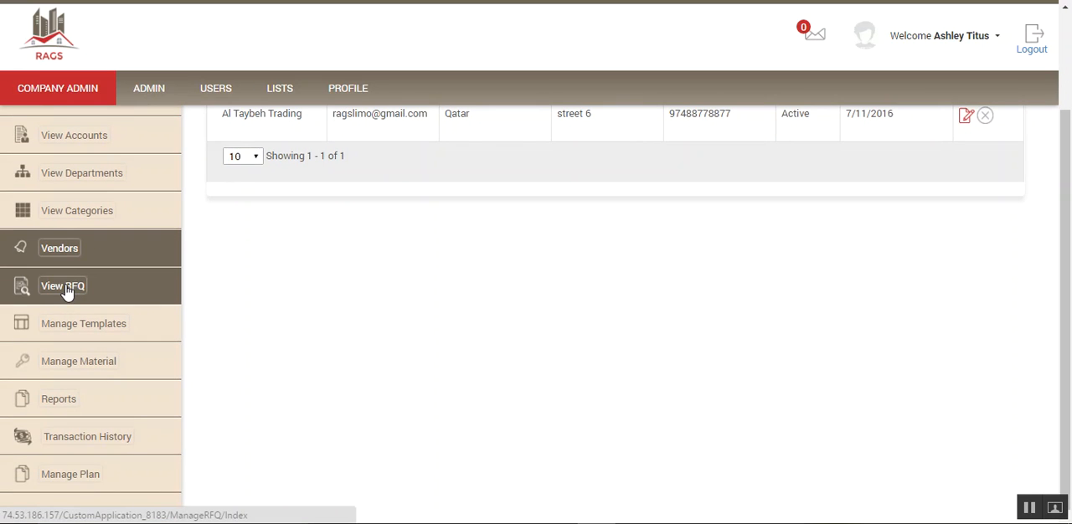
scroll(78, 293, up, 3)
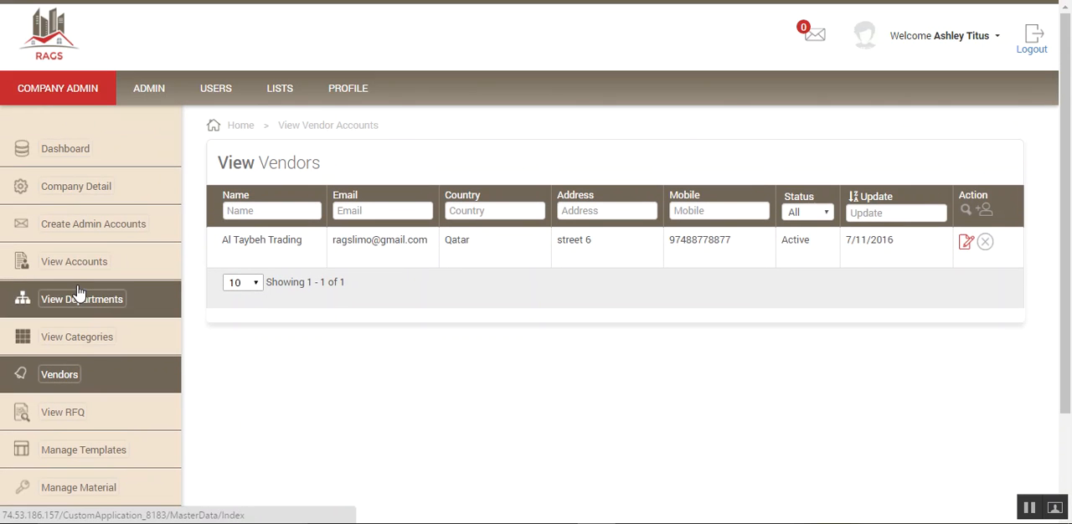
click(85, 228)
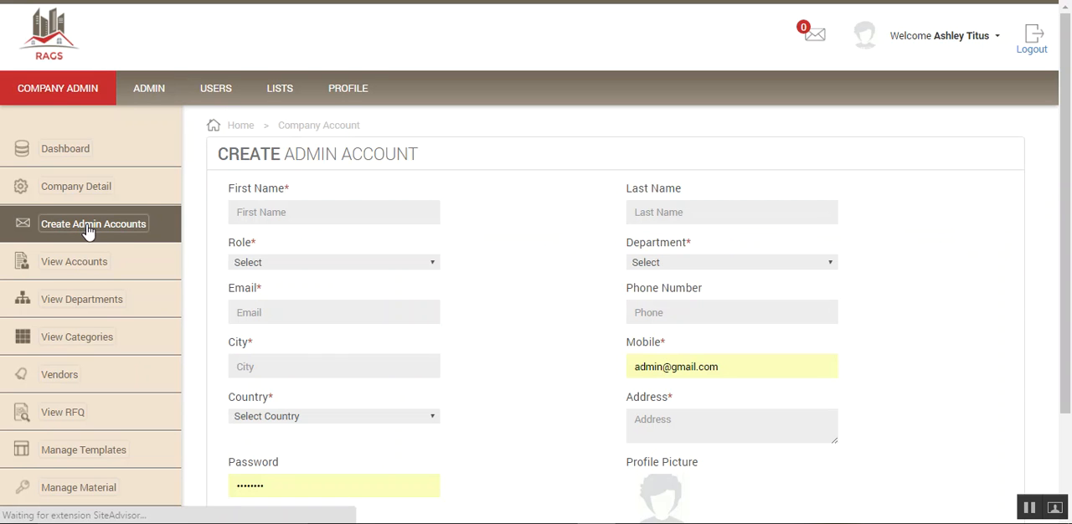
scroll(377, 273, down, 1)
scroll(376, 272, up, 1)
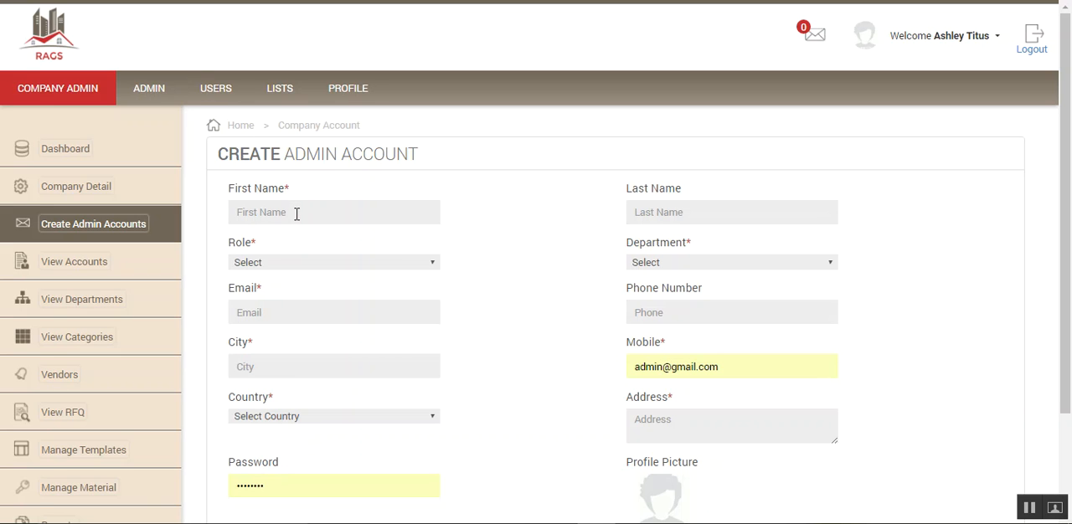
click(433, 264)
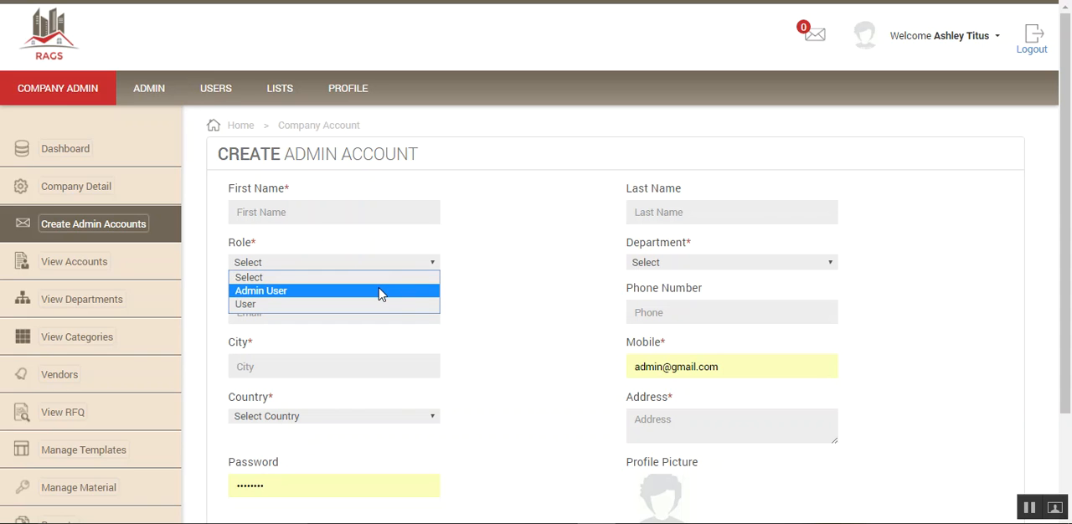
click(381, 292)
click(435, 264)
click(348, 303)
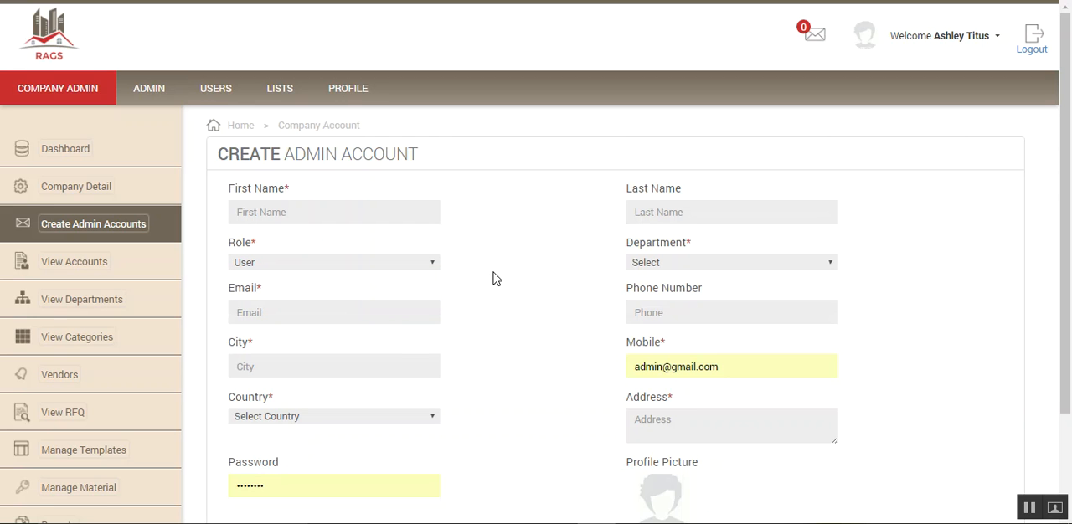
click(432, 263)
click(386, 281)
click(289, 312)
- Clear the prefilled mobile and password fields in the admin account form
click(739, 366)
key(BackSpace)
key(BackSpace)
key(BackSpace)
key(BackSpace)
key(BackSpace)
key(BackSpace)
key(BackSpace)
key(BackSpace)
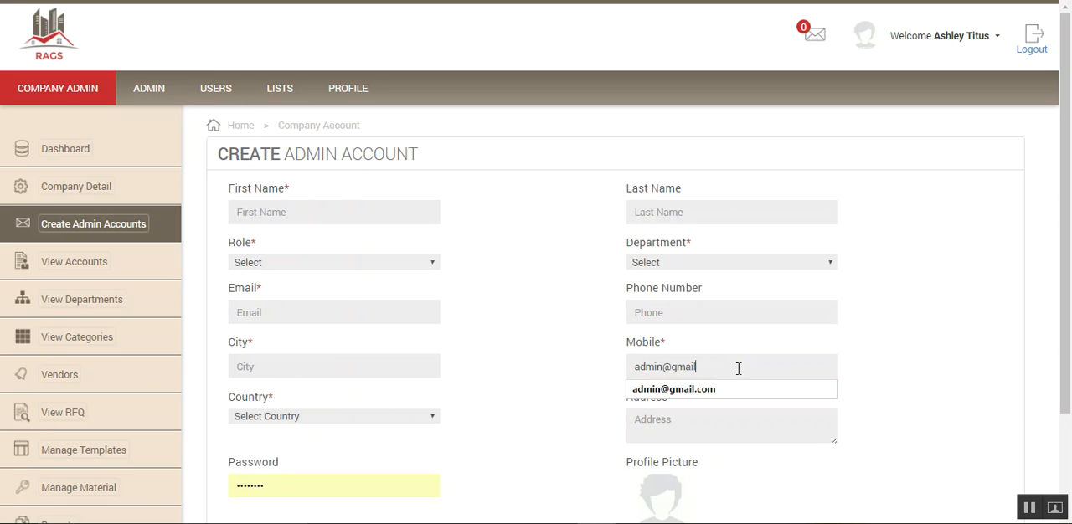
key(BackSpace)
key(BackSpace)
key(BackSpace)
key(BackSpace)
key(BackSpace)
key(BackSpace)
key(BackSpace)
scroll(548, 394, down, 3)
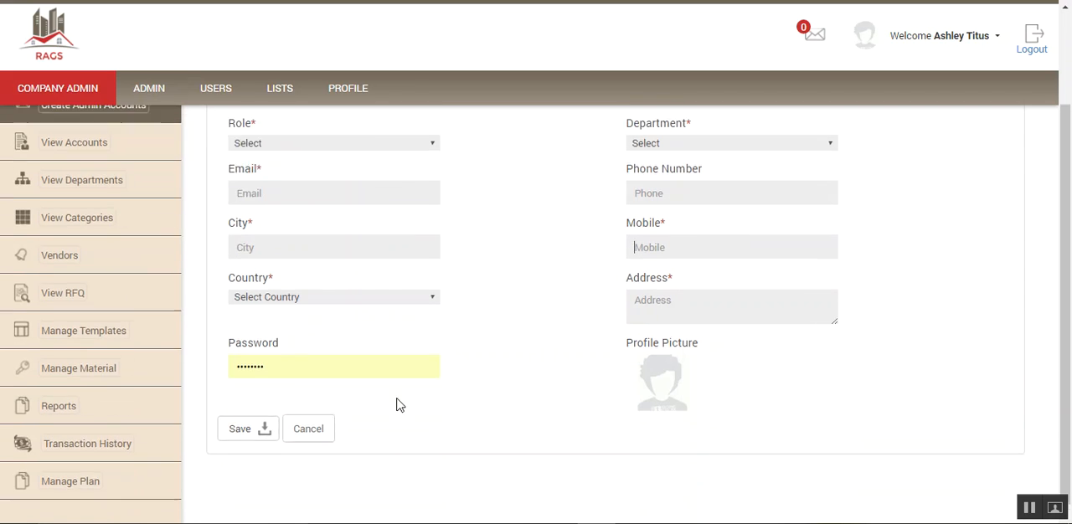
click(285, 356)
key(BackSpace)
key(BackSpace)
key(BackSpace)
key(BackSpace)
key(BackSpace)
key(BackSpace)
key(BackSpace)
key(BackSpace)
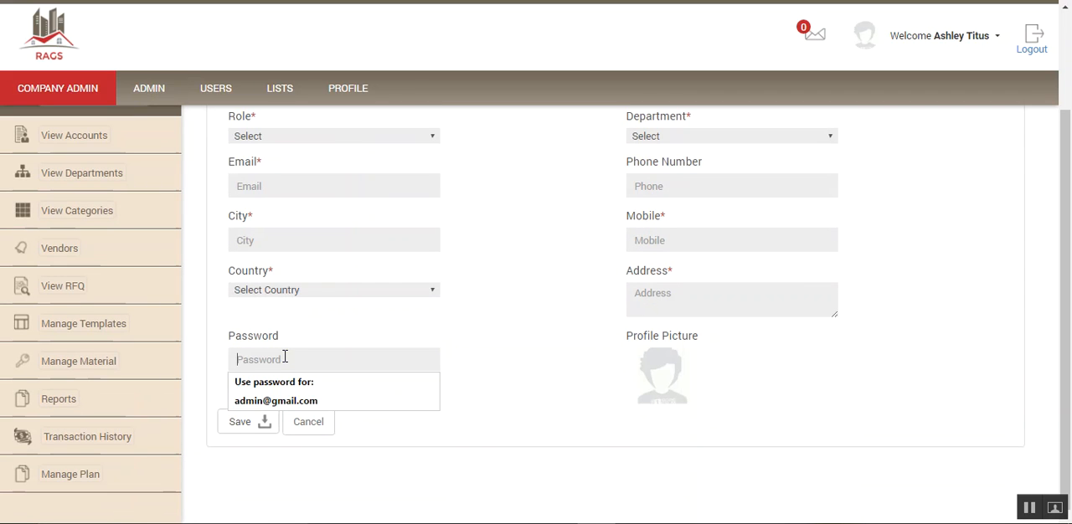
click(534, 251)
scroll(544, 257, up, 2)
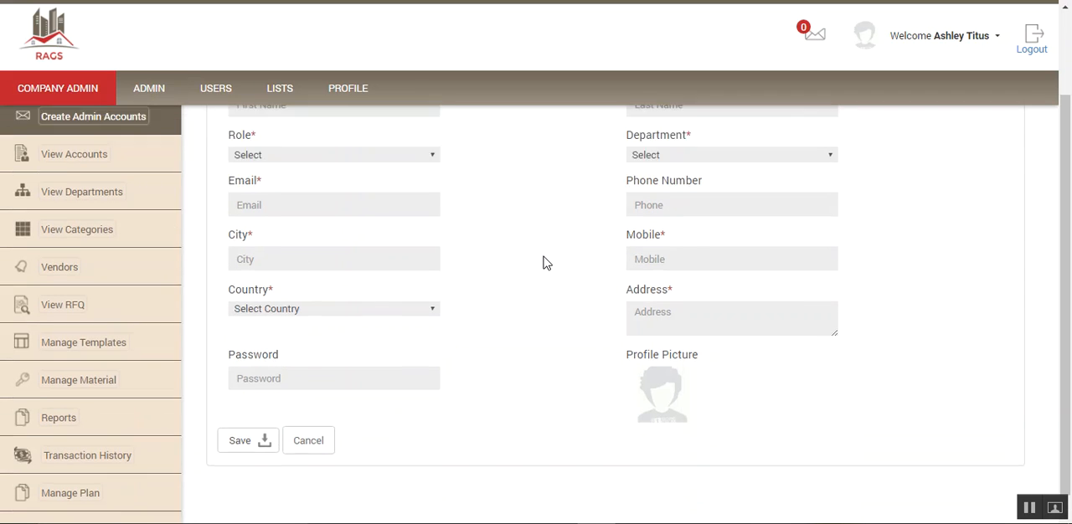
- Look over the admin account form from the name and role fields to the password and profile picture
scroll(544, 256, down, 2)
scroll(543, 263, down, 1)
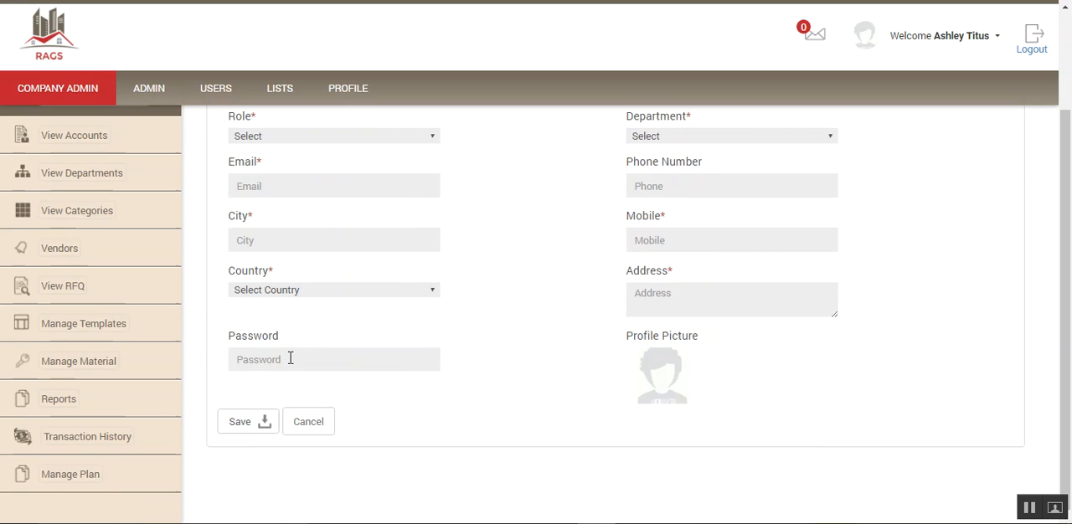
scroll(132, 239, up, 3)
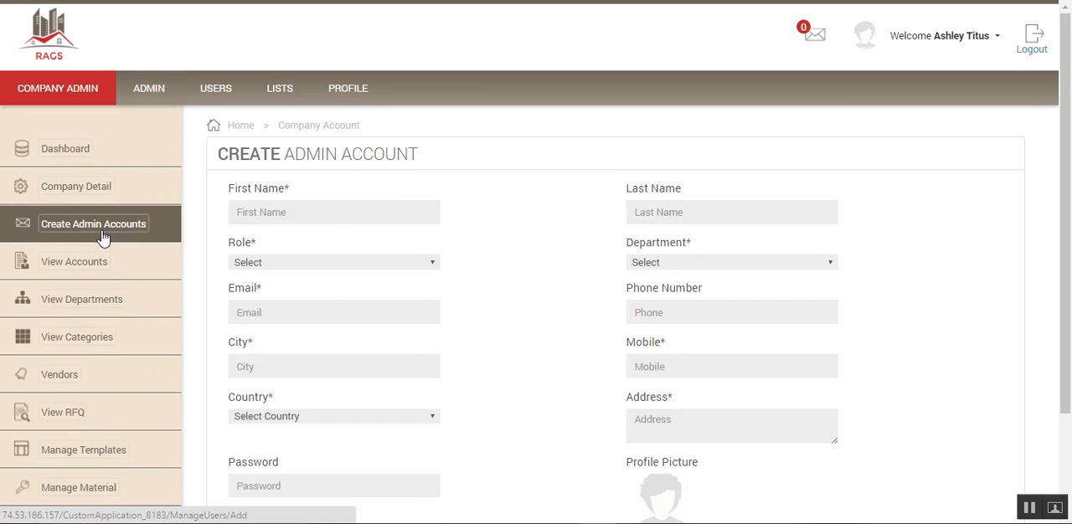
scroll(128, 327, down, 2)
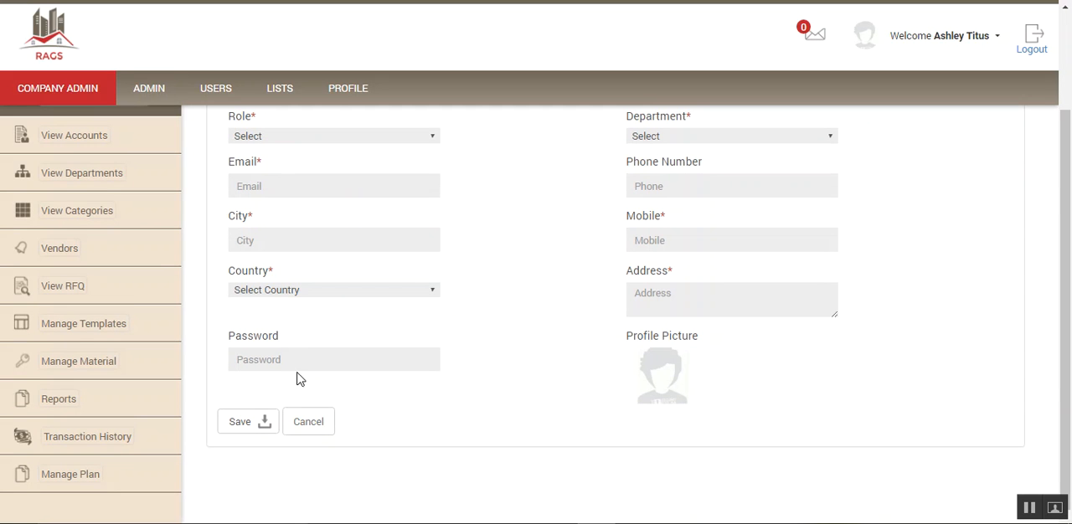
scroll(331, 371, up, 1)
scroll(330, 370, up, 2)
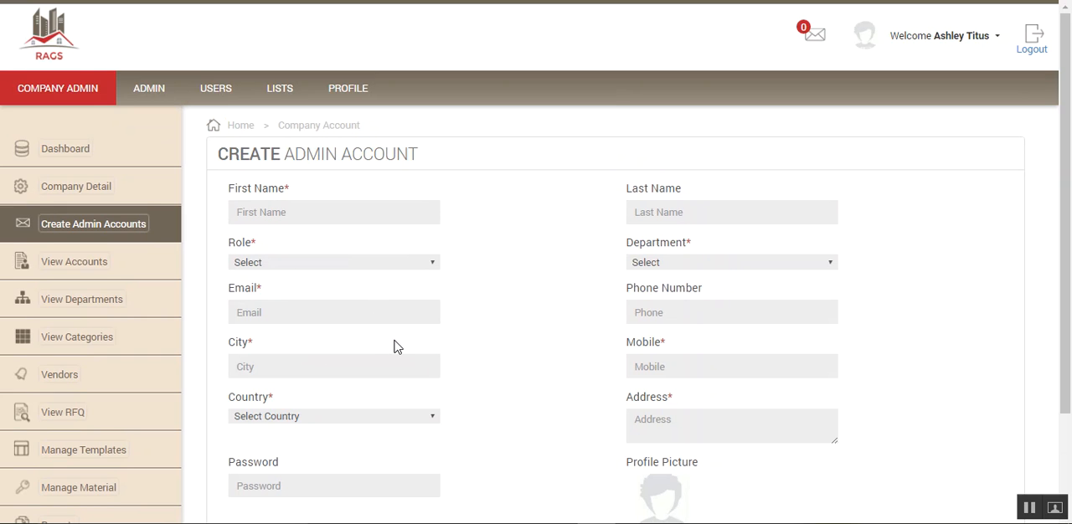
- Open the form for adding a vendor account from the vendor list and examine its fields
click(57, 378)
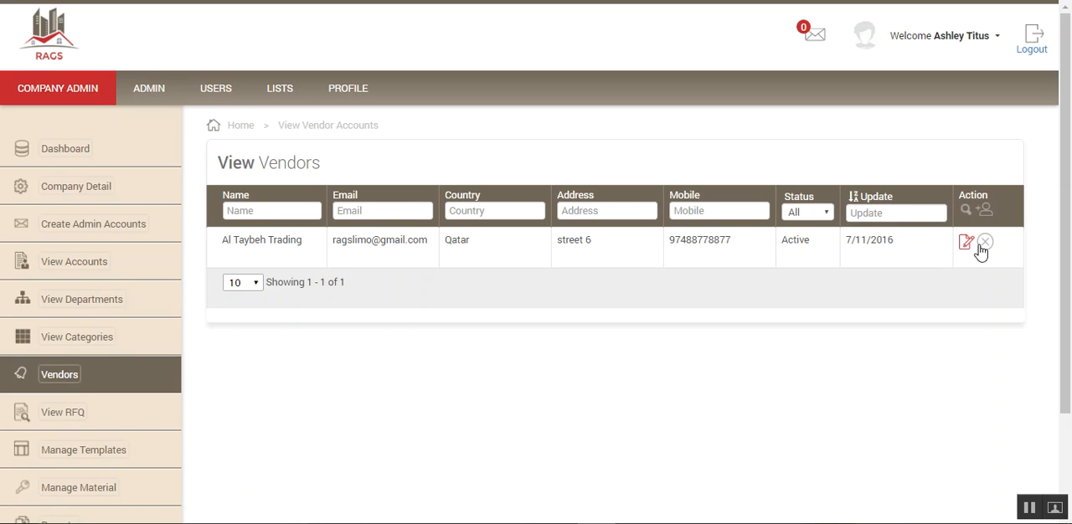
click(984, 211)
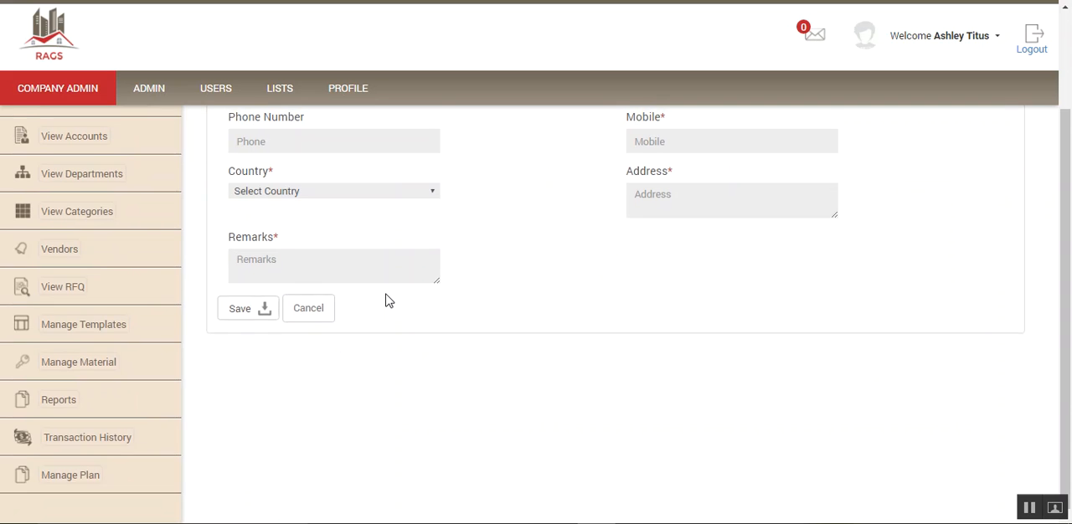
scroll(388, 301, up, 2)
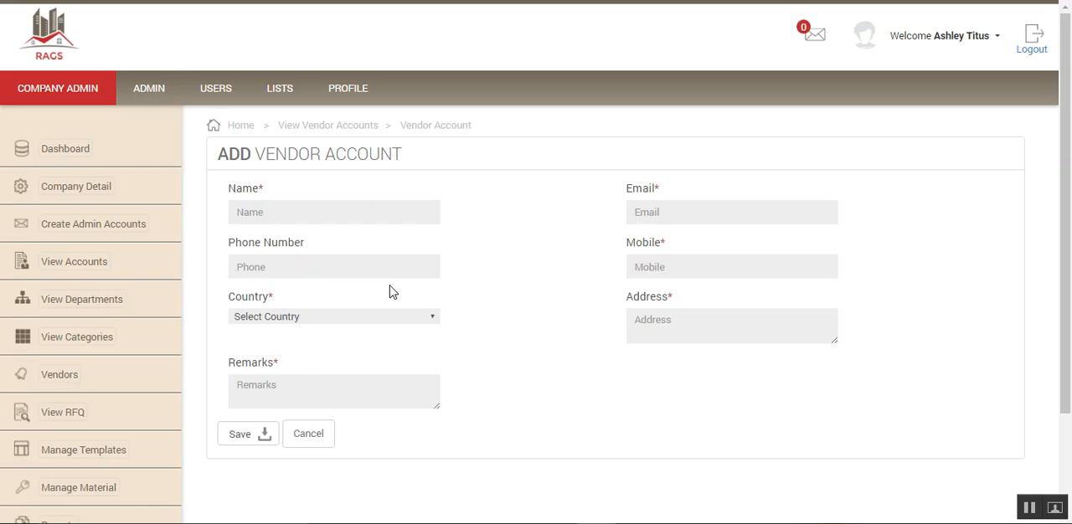
scroll(389, 291, down, 2)
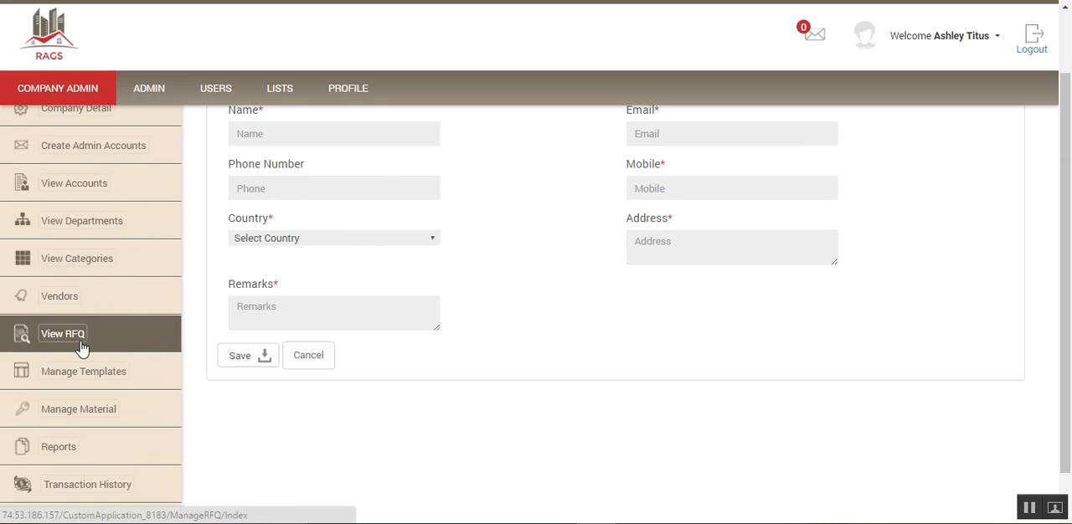
- Return to the admin account form and try the Admin User and User roles without saving
click(94, 149)
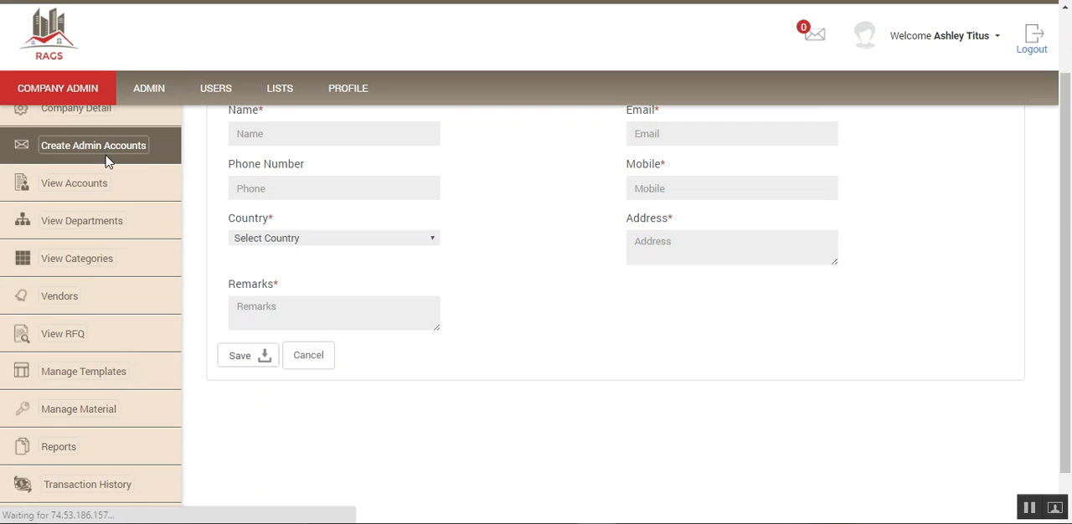
click(432, 264)
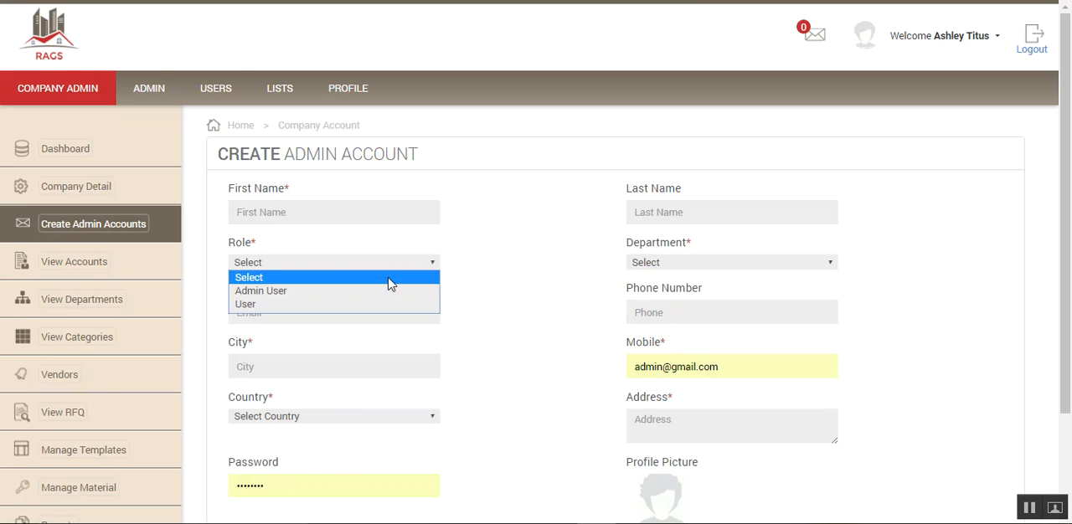
click(323, 289)
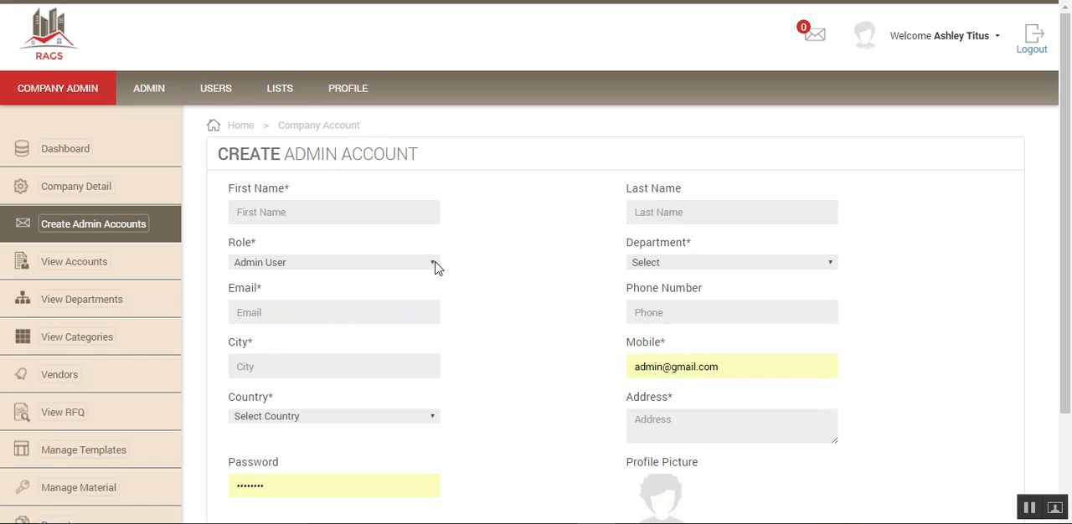
click(435, 264)
click(361, 305)
scroll(455, 261, down, 2)
scroll(181, 242, up, 2)
- View the user account list and the vendor list, dismissing the chat notification
click(71, 263)
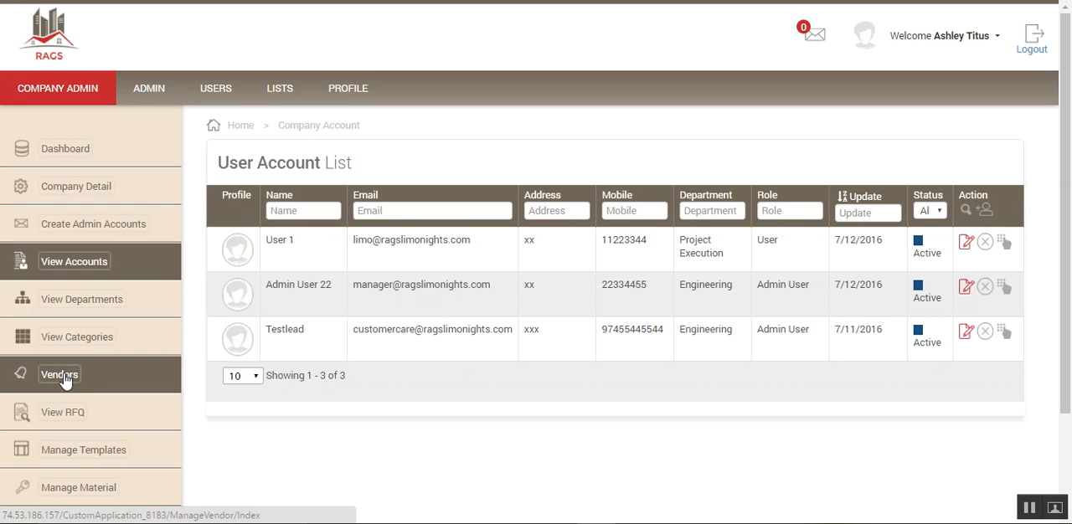
click(66, 377)
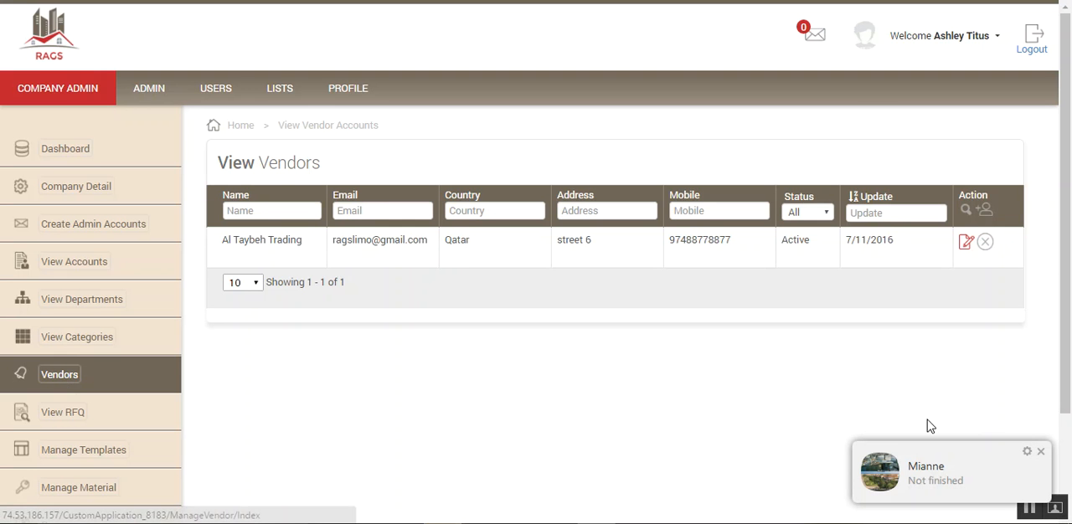
click(1041, 452)
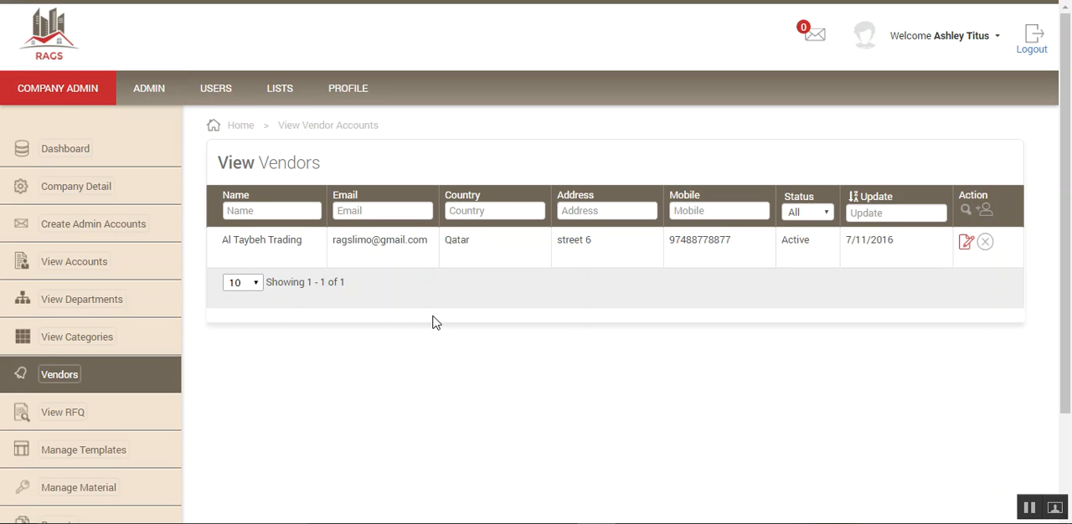
scroll(309, 360, down, 2)
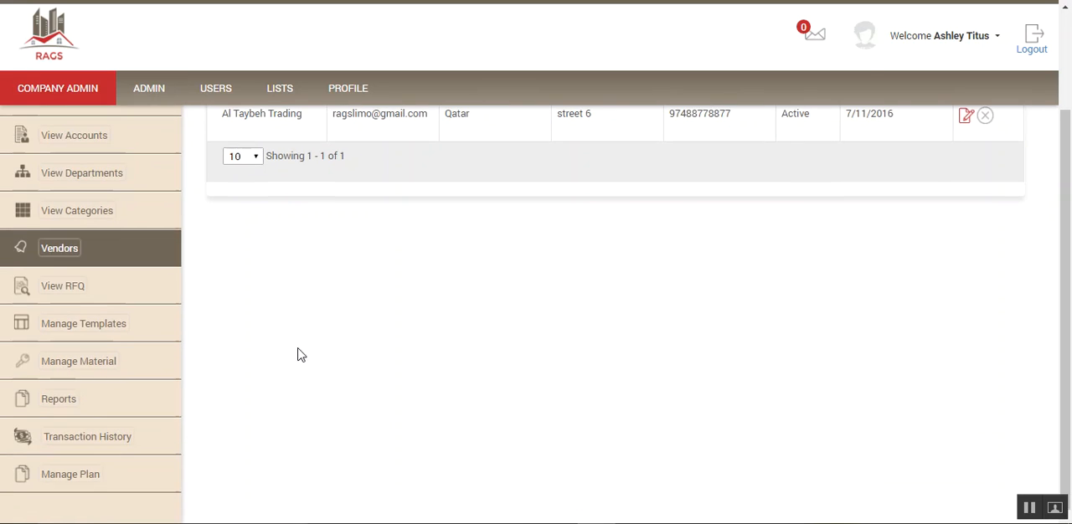
scroll(155, 235, up, 2)
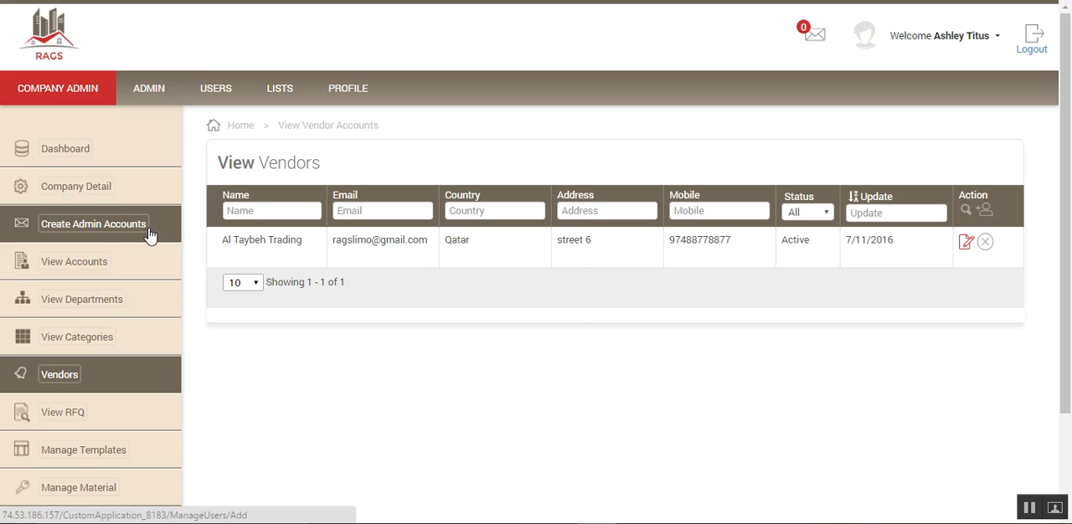
- Open the permission assignment for User 1 from the user account list and examine the available permissions
click(75, 263)
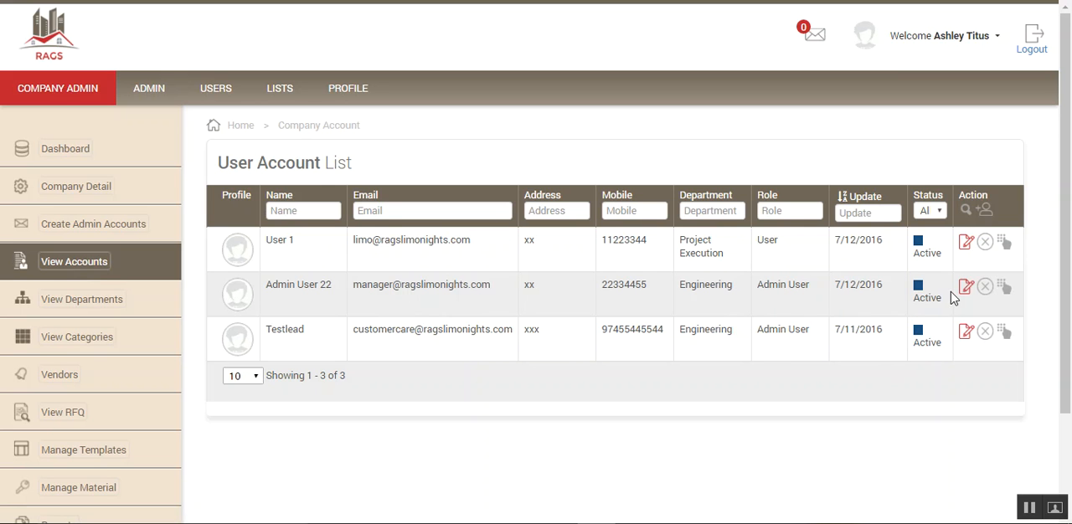
click(1009, 247)
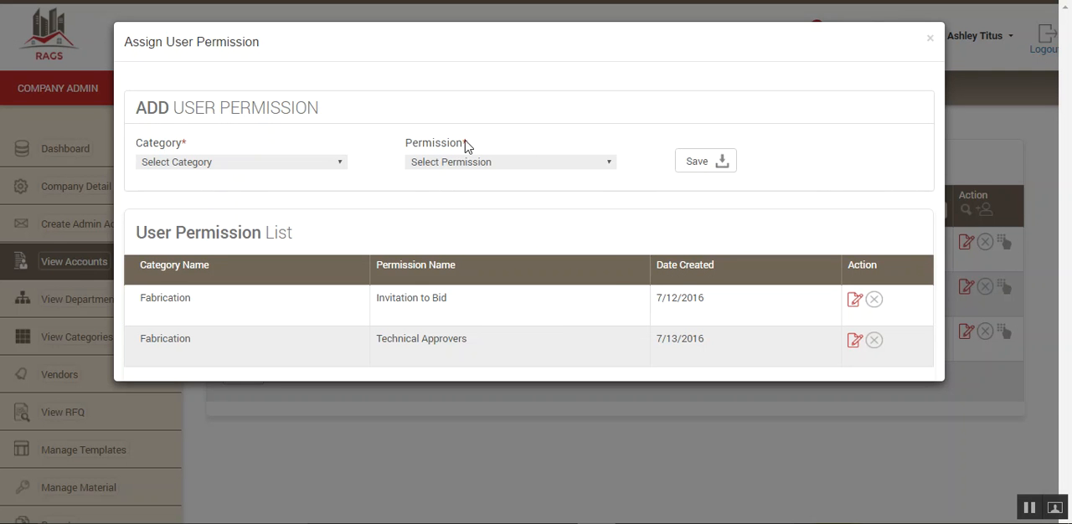
click(611, 163)
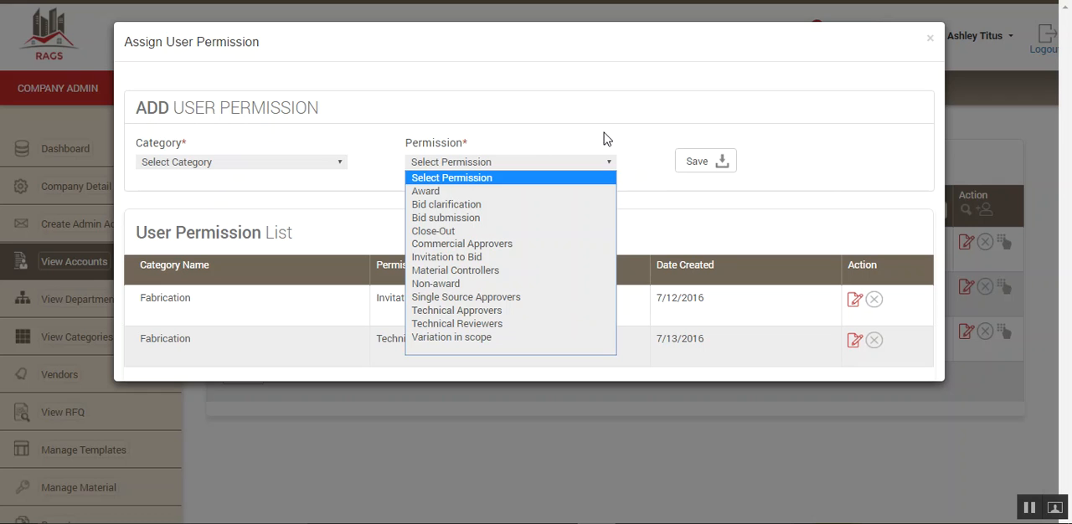
- Assign User 1 the Bid submission permission for the Fabrication category, save it and close the permission dialog
click(342, 165)
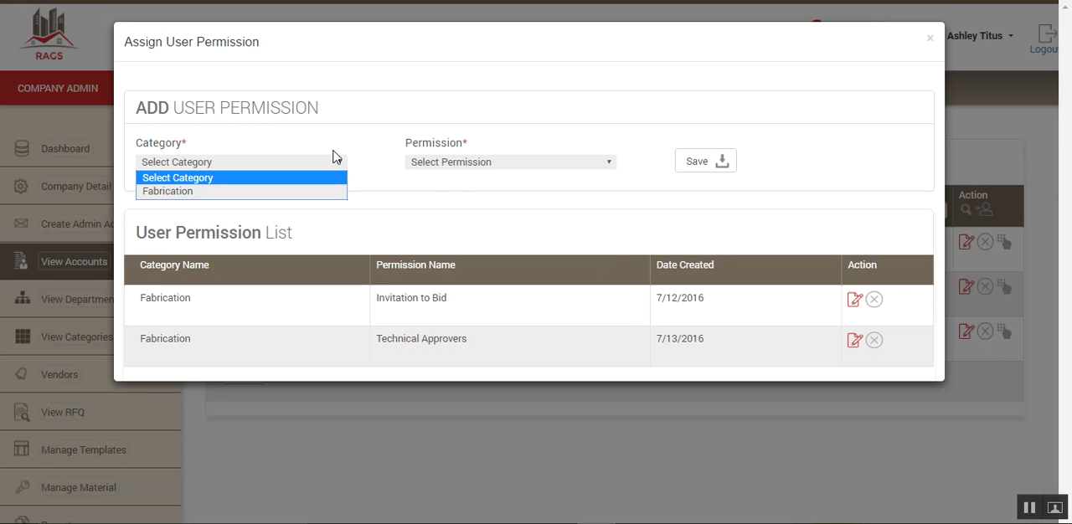
click(260, 192)
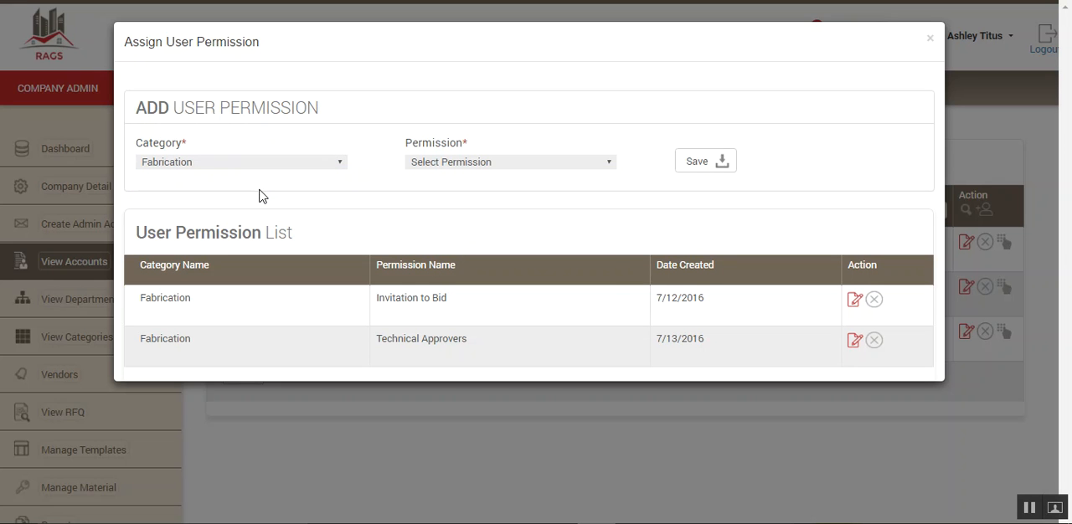
click(612, 164)
click(524, 221)
click(700, 164)
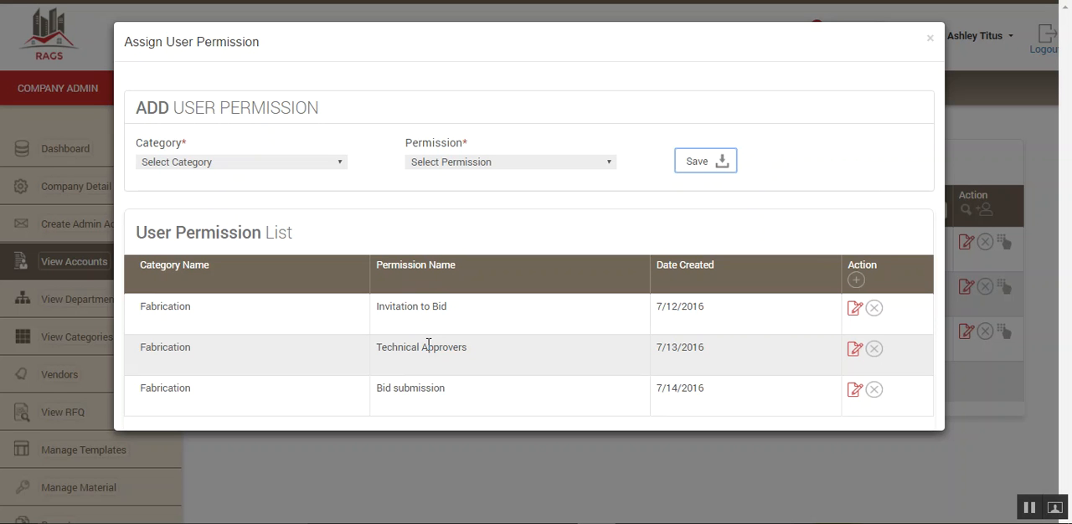
click(931, 39)
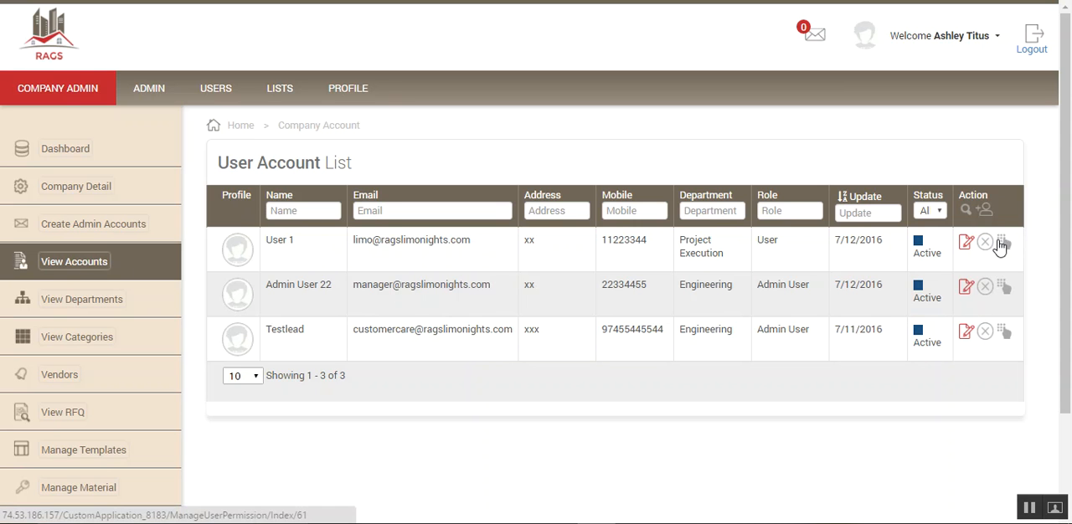
- Revisit the admin account form and the user account list, and open the department list
click(94, 226)
click(75, 263)
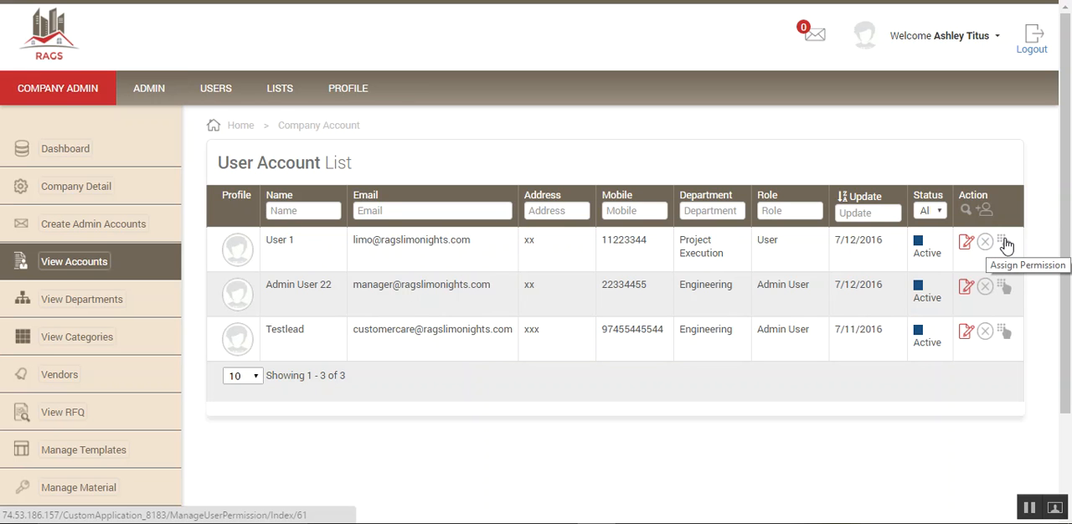
click(92, 306)
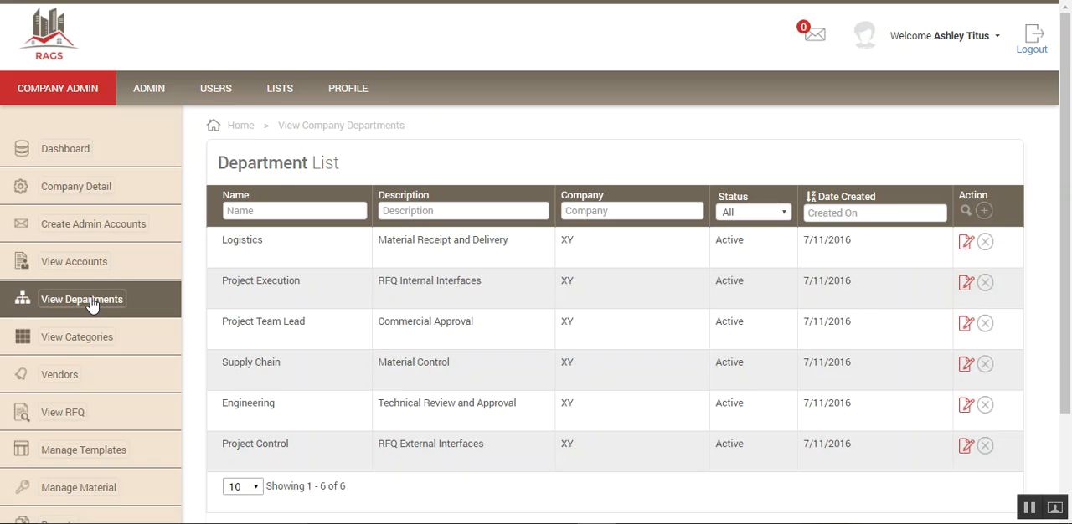
- View the company's category list and then its vendor list
scroll(92, 306, down, 1)
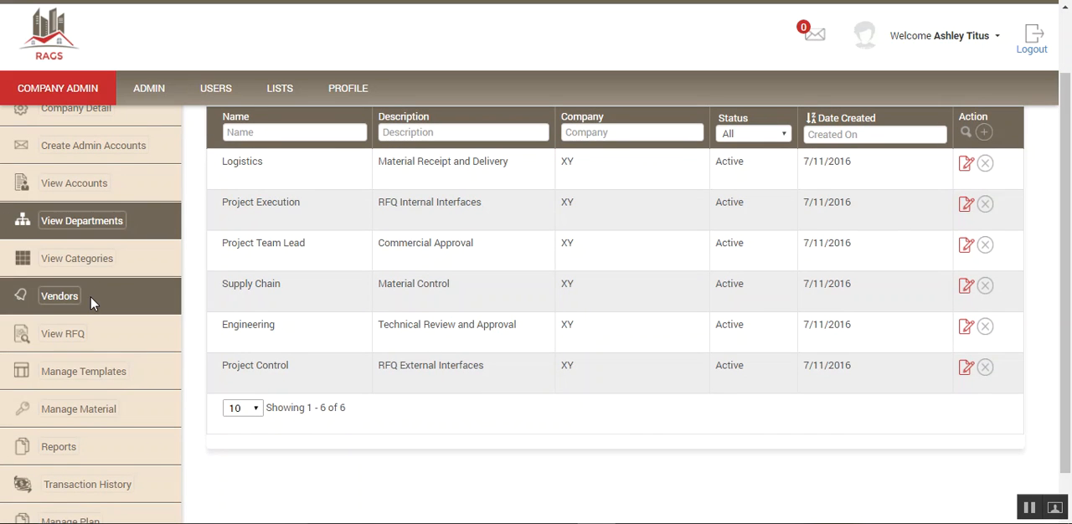
click(73, 262)
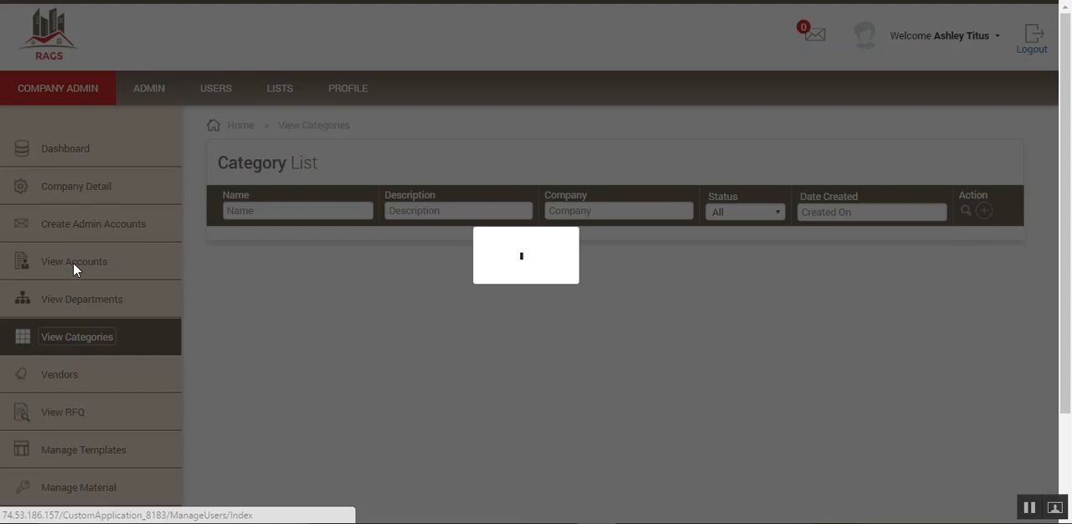
scroll(75, 270, down, 2)
click(62, 251)
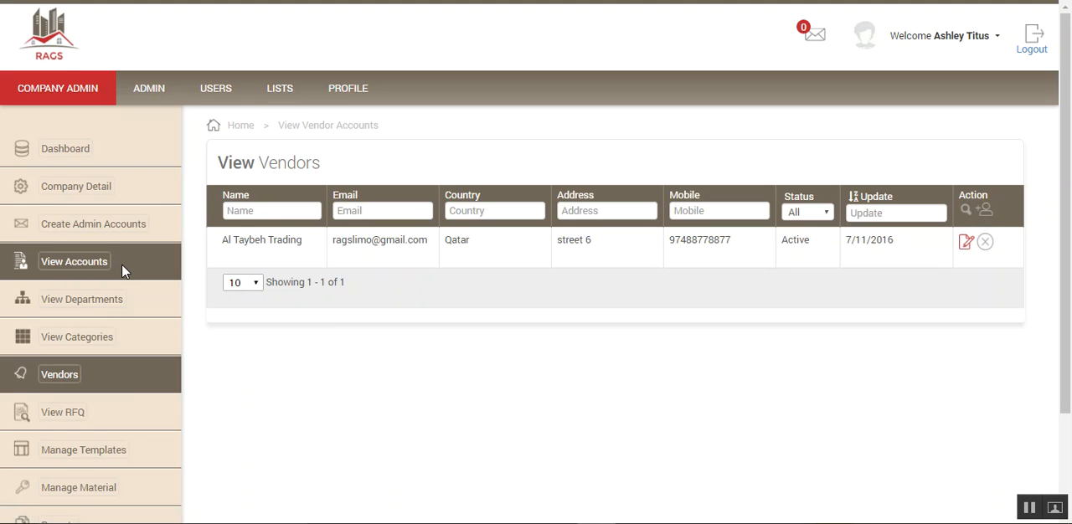
- View the RFQ list and open the detail page of the Piping replacement RFQ
scroll(124, 270, down, 1)
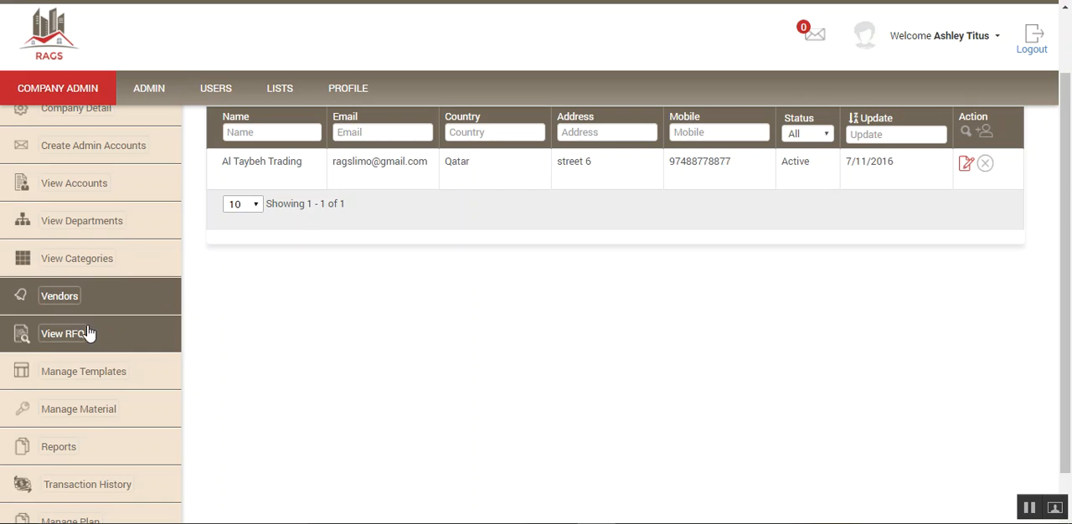
click(59, 336)
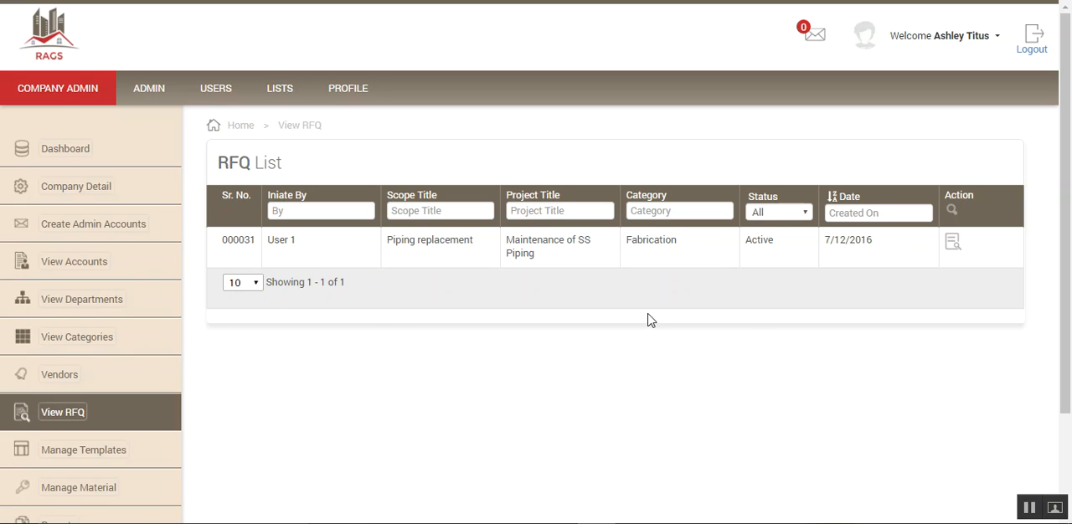
click(953, 243)
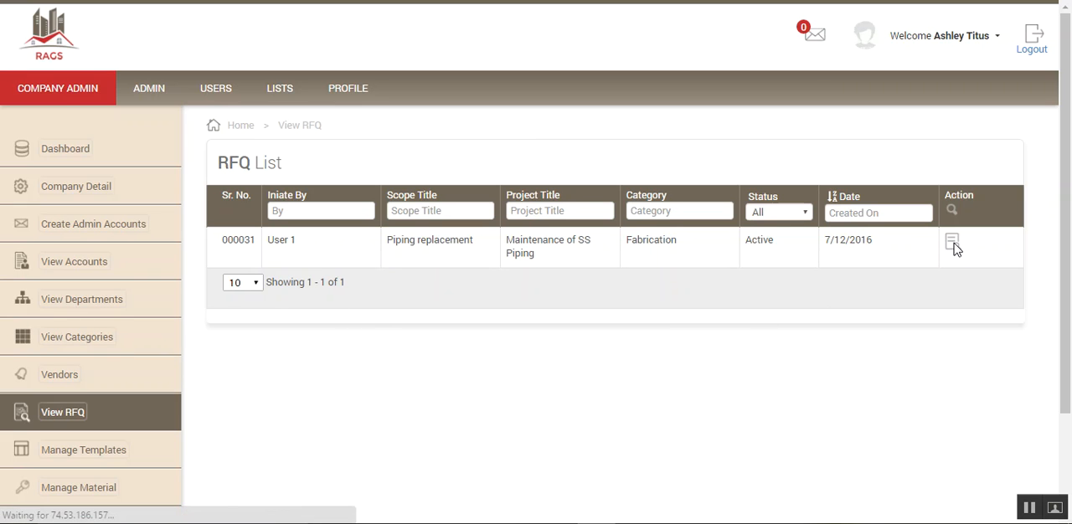
- Examine the RFQ's stage, details, attachments, special instructions, terms conditions, clarification list and assigned material list
scroll(528, 265, down, 2)
scroll(528, 266, up, 2)
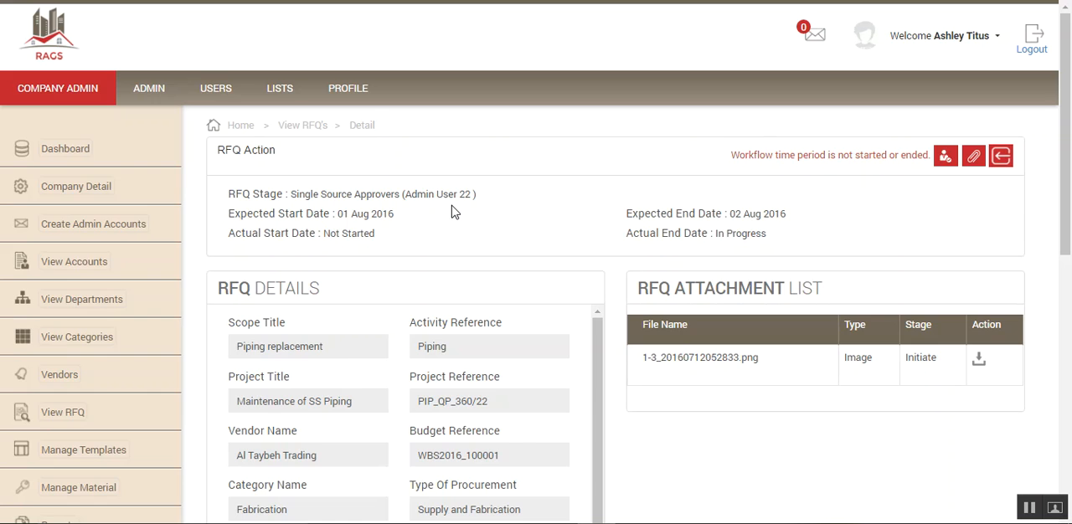
scroll(451, 213, down, 2)
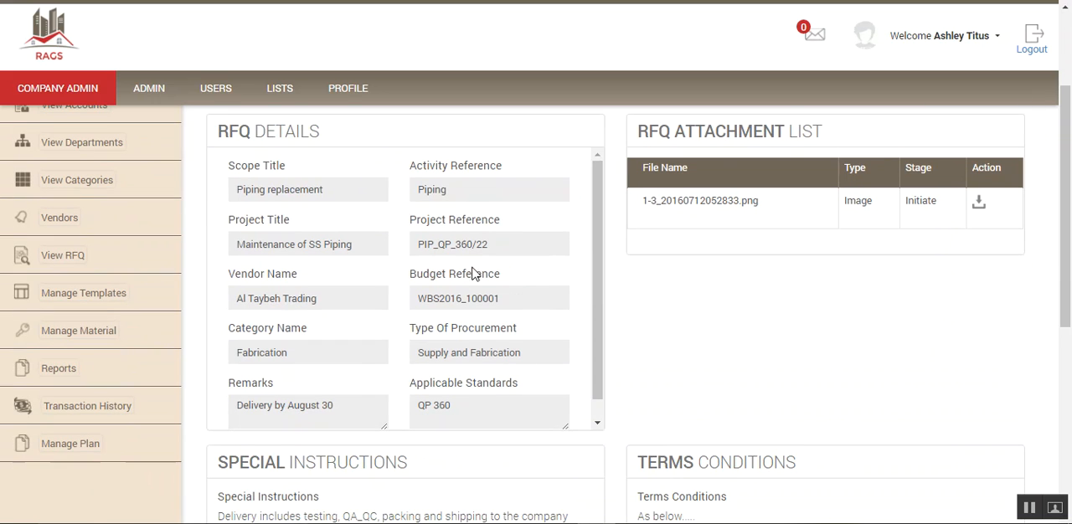
scroll(270, 383, down, 4)
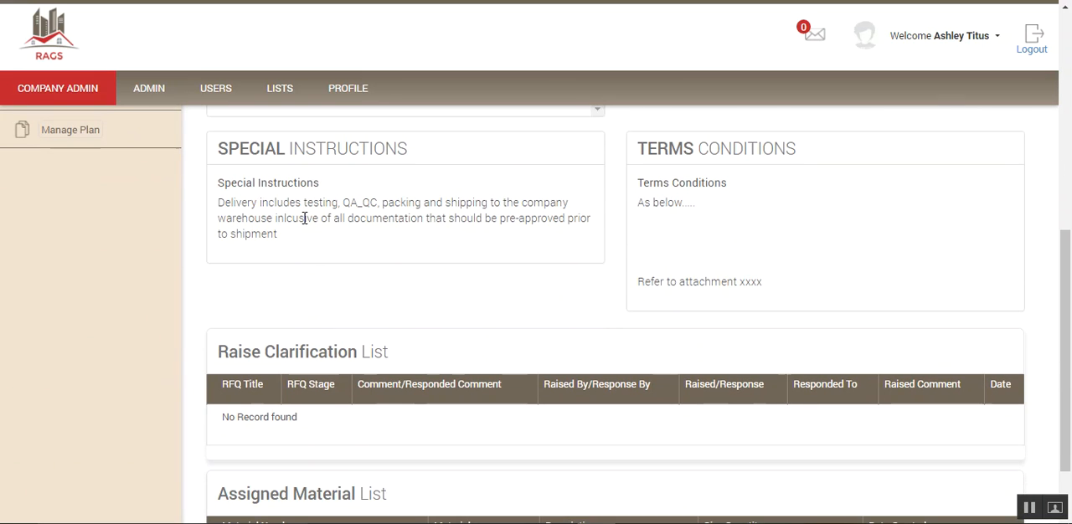
scroll(304, 220, down, 2)
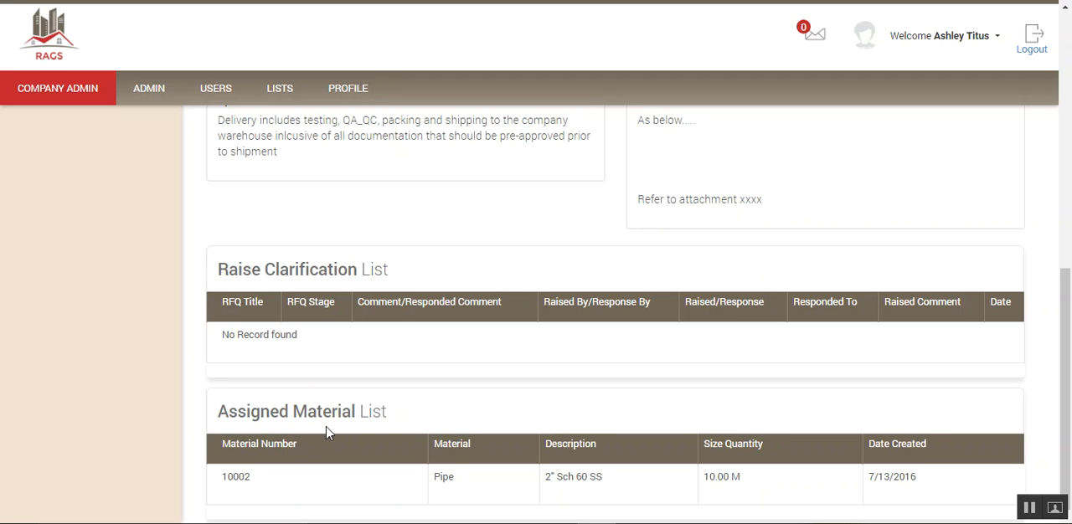
scroll(320, 443, up, 1)
scroll(321, 443, down, 1)
scroll(323, 450, up, 1)
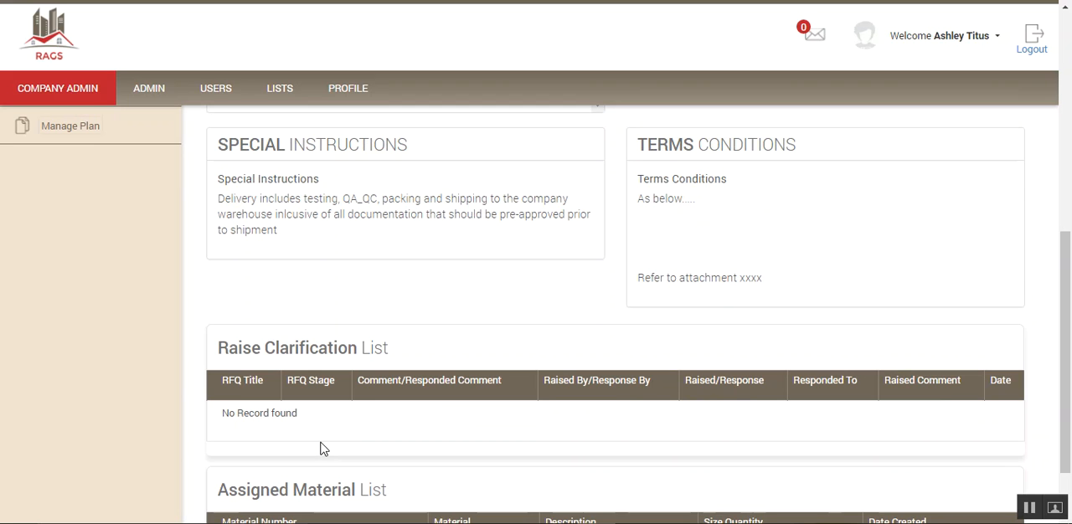
scroll(321, 446, up, 2)
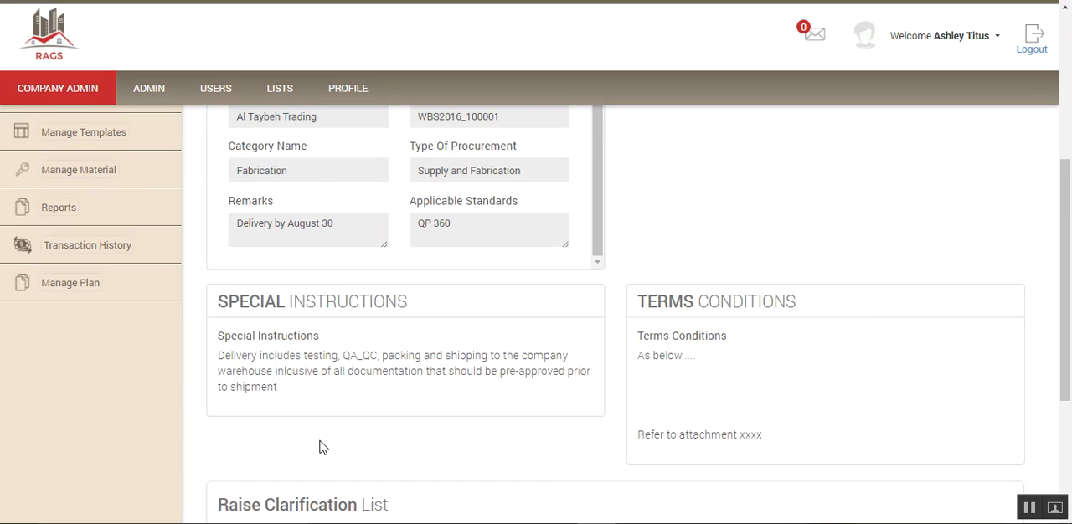
scroll(658, 432, up, 4)
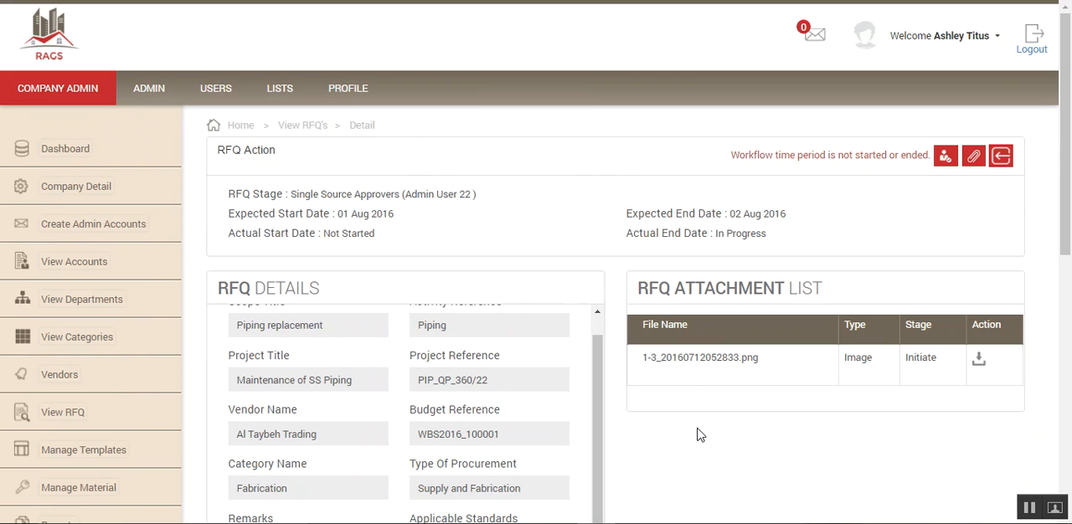
scroll(700, 435, down, 3)
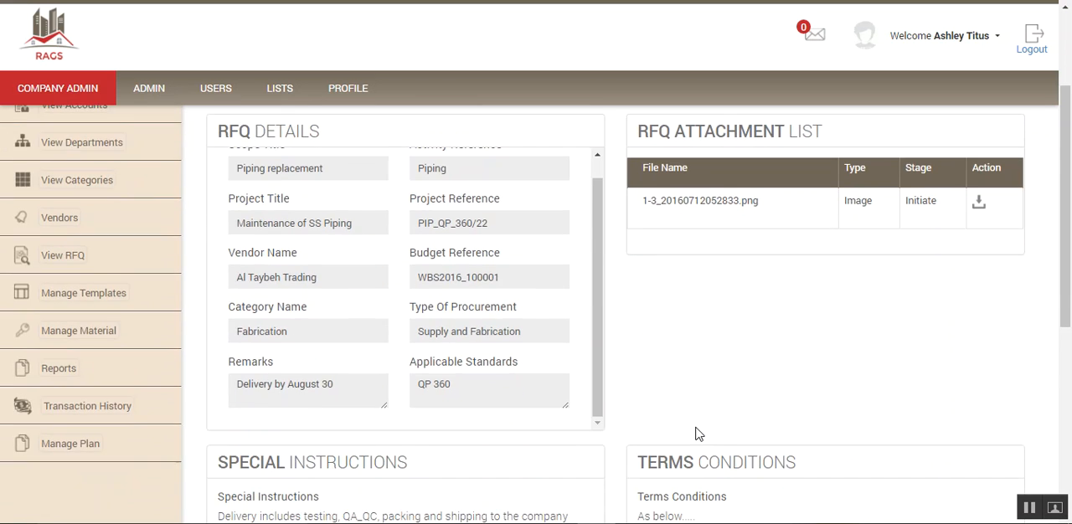
scroll(699, 434, down, 1)
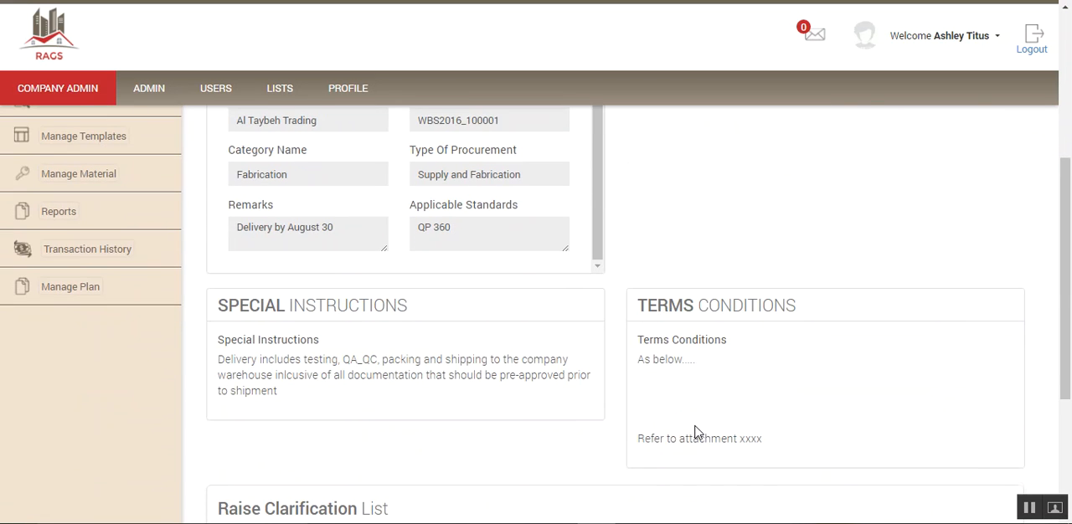
scroll(697, 433, down, 2)
scroll(699, 432, down, 1)
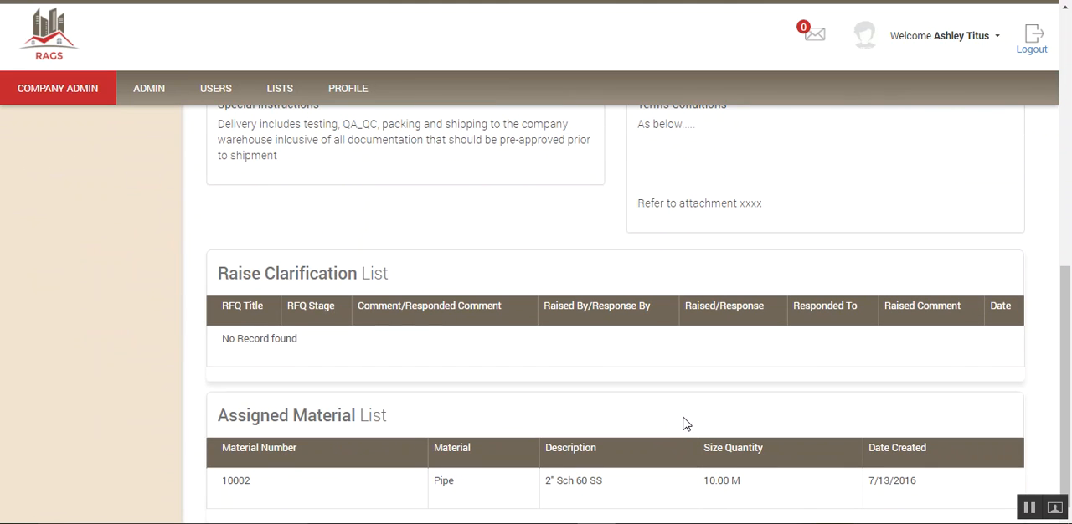
scroll(684, 424, up, 2)
scroll(683, 423, up, 2)
scroll(684, 424, up, 3)
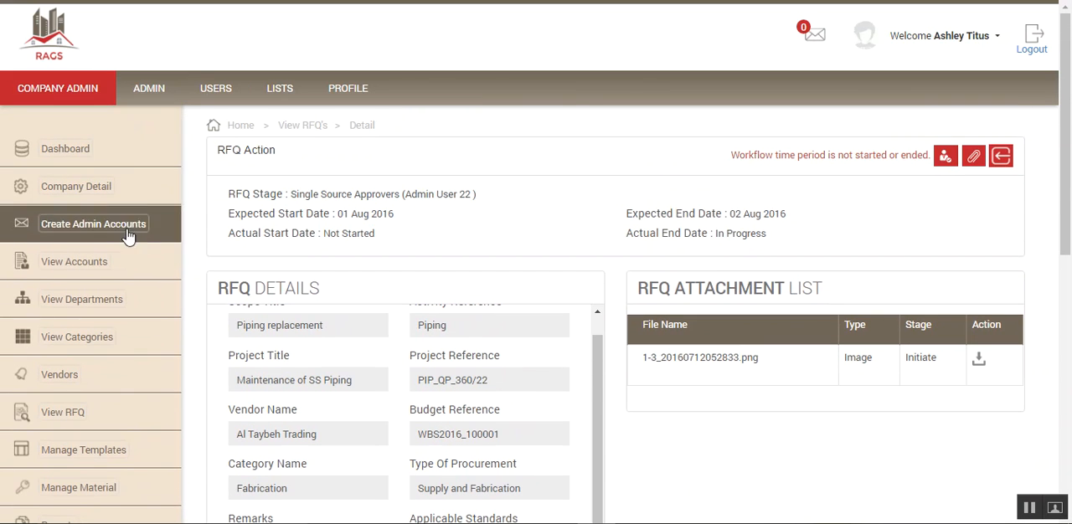
- Open the template list and examine the registration, password, RFQ stage and vendor notification templates
scroll(143, 358, down, 3)
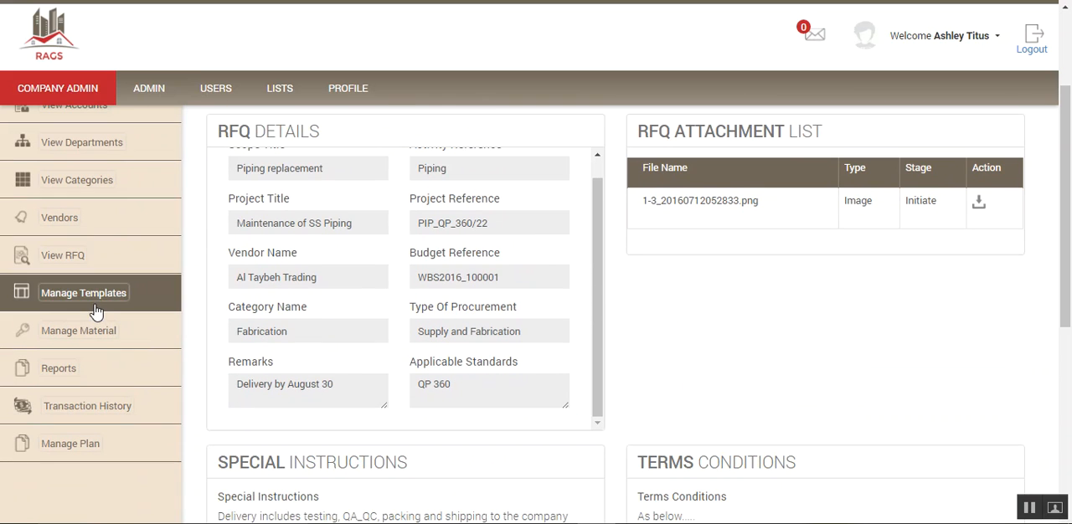
click(103, 298)
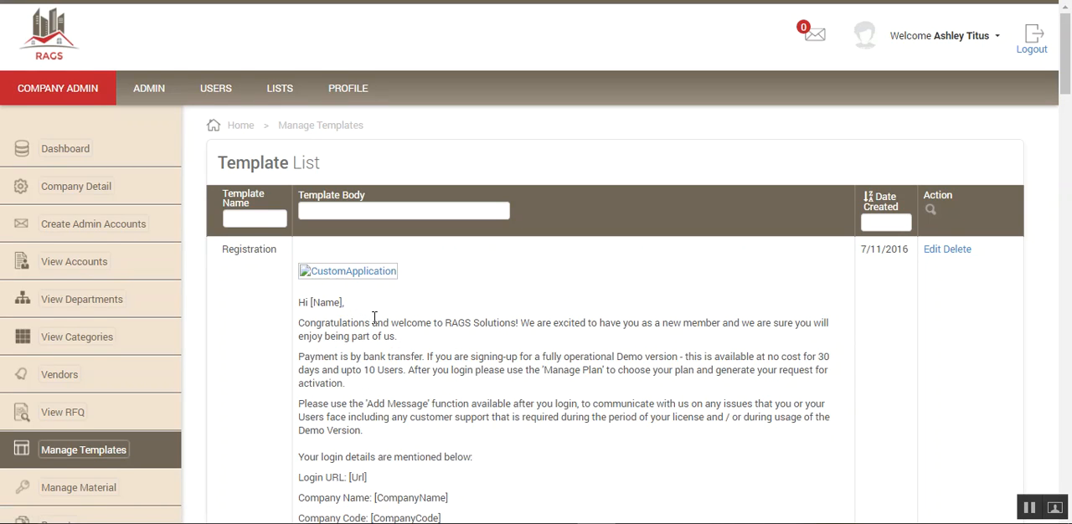
scroll(374, 319, down, 10)
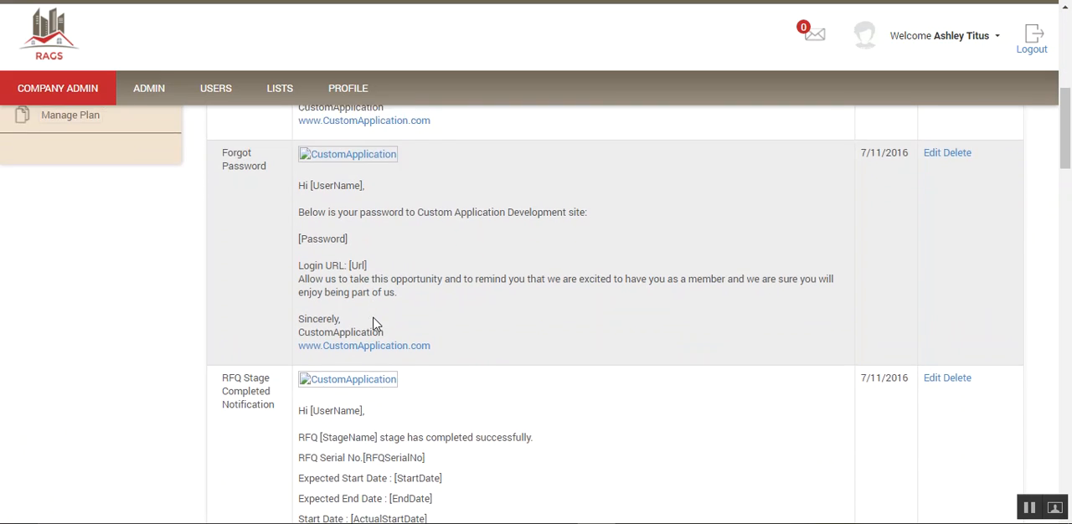
scroll(375, 319, down, 4)
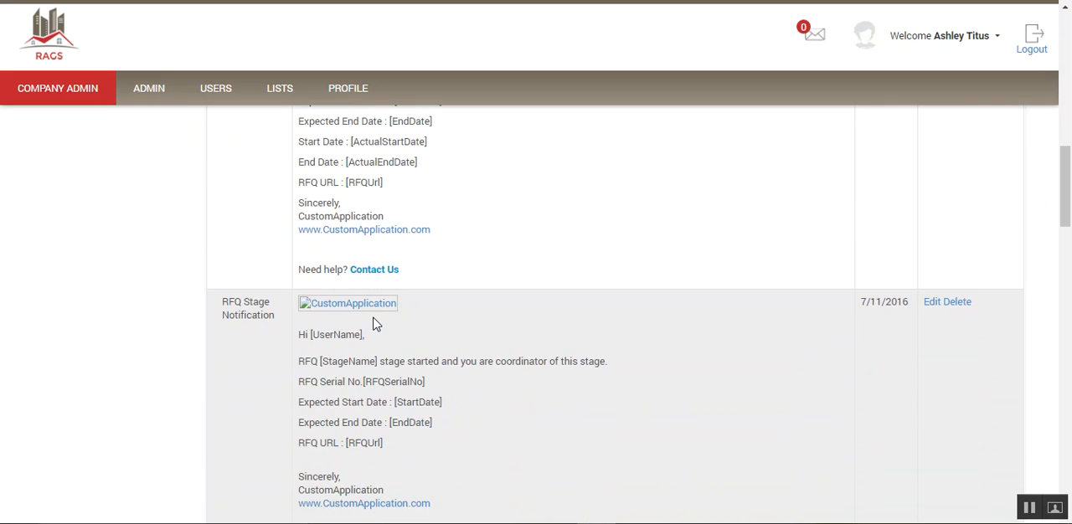
scroll(374, 318, down, 4)
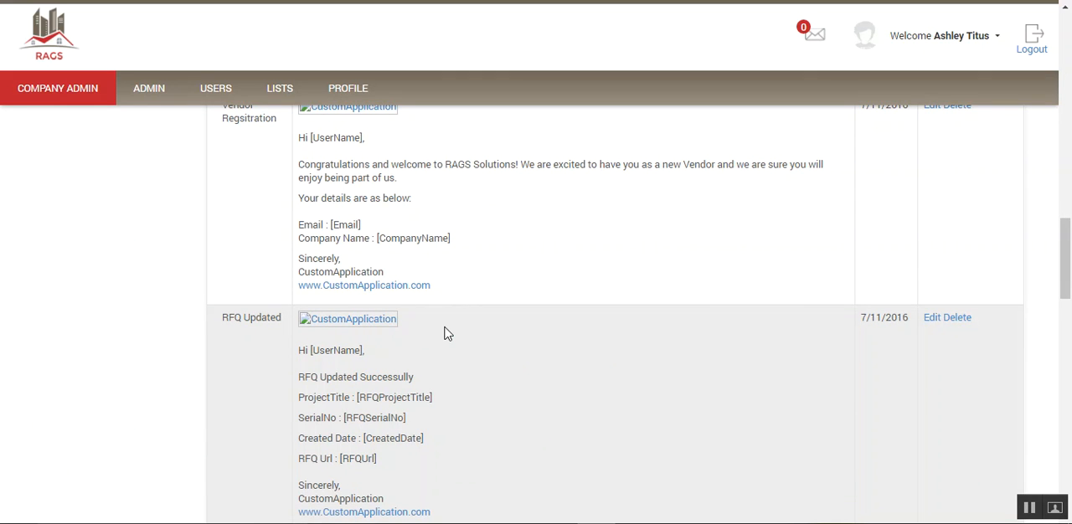
scroll(444, 333, up, 15)
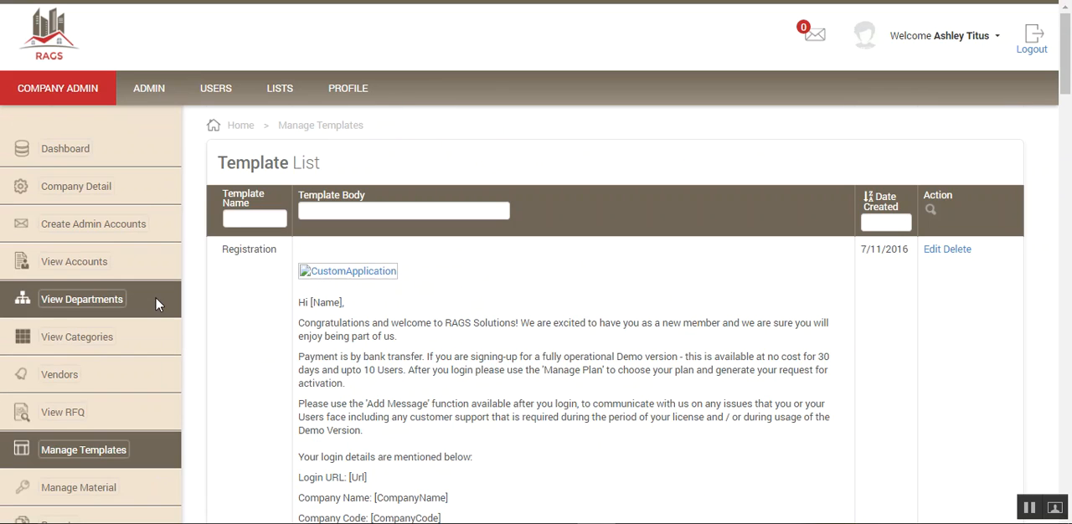
scroll(138, 310, down, 4)
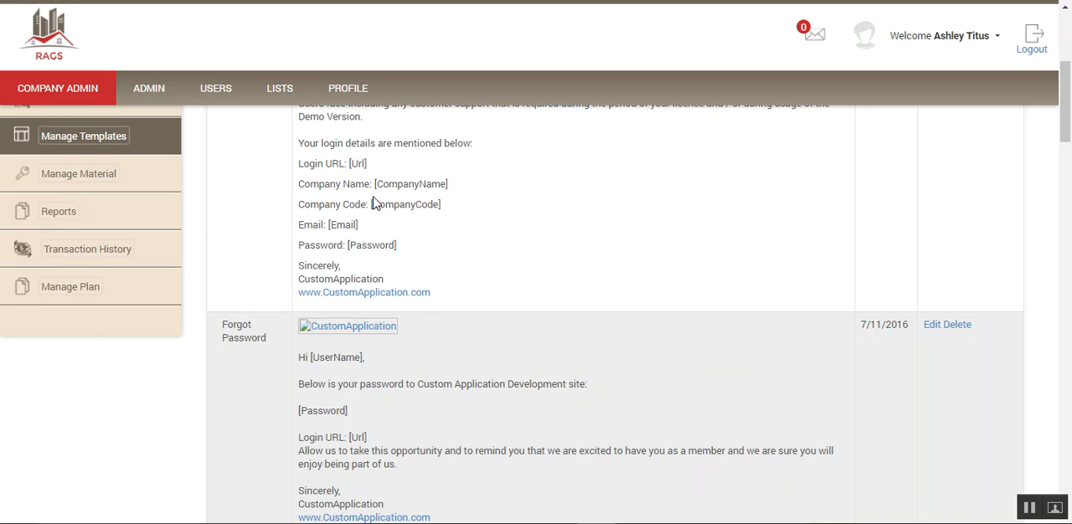
- Open the Add Material form from the material list and examine its fields and Size Unit options
click(87, 175)
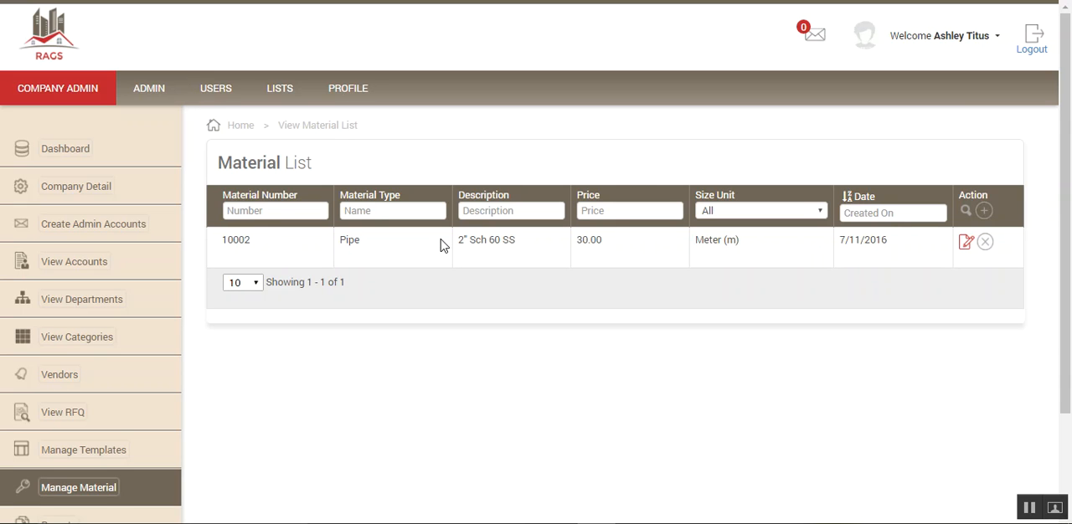
click(985, 213)
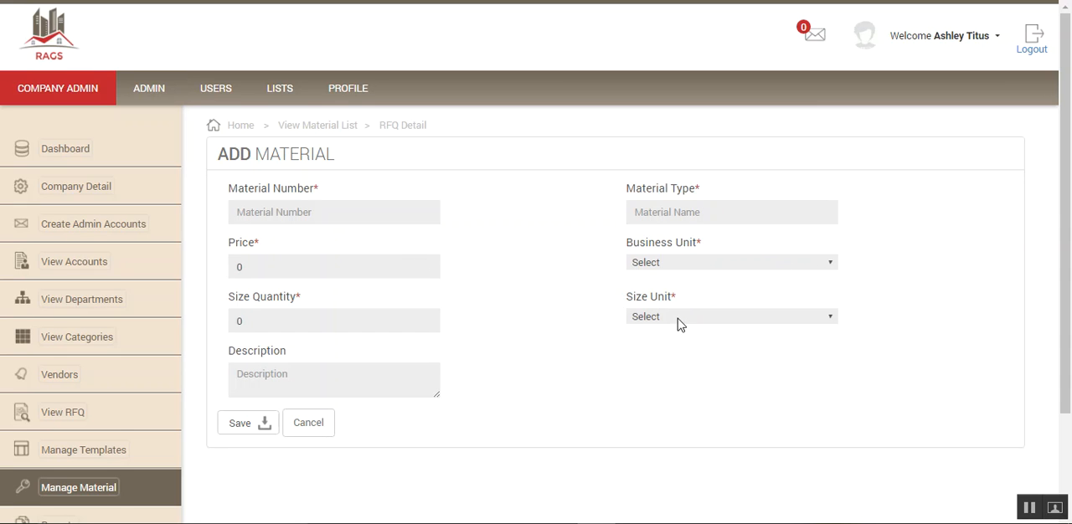
click(832, 323)
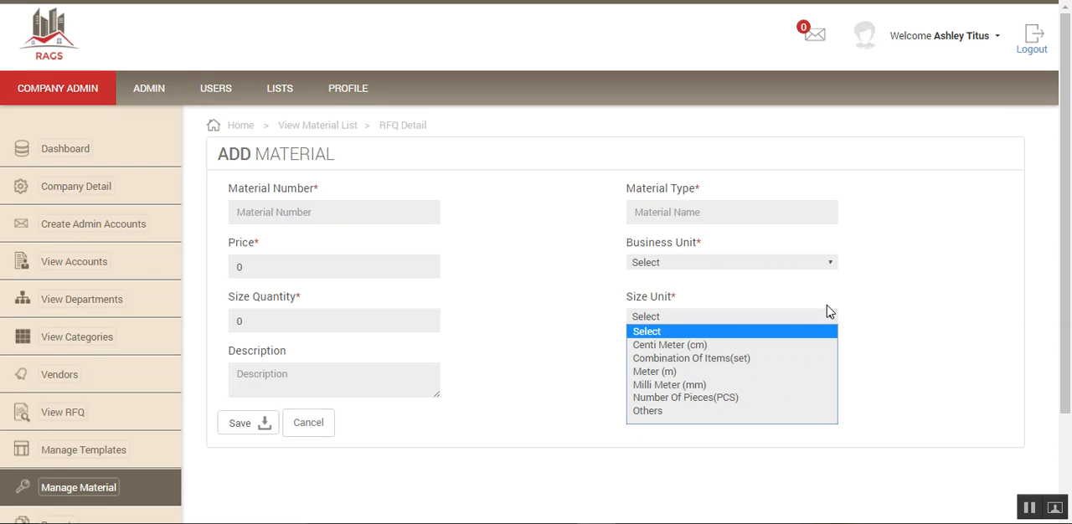
click(935, 241)
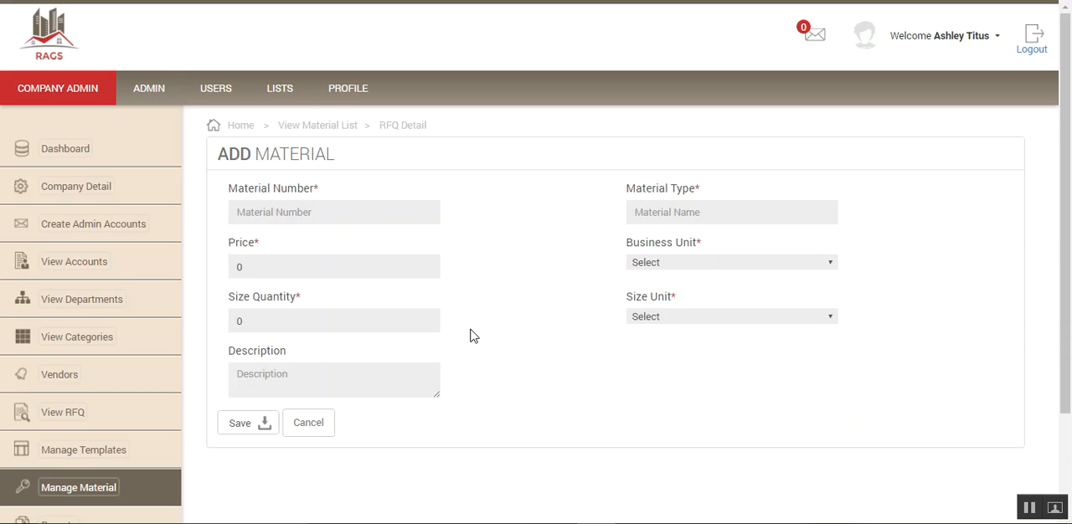
scroll(444, 319, down, 2)
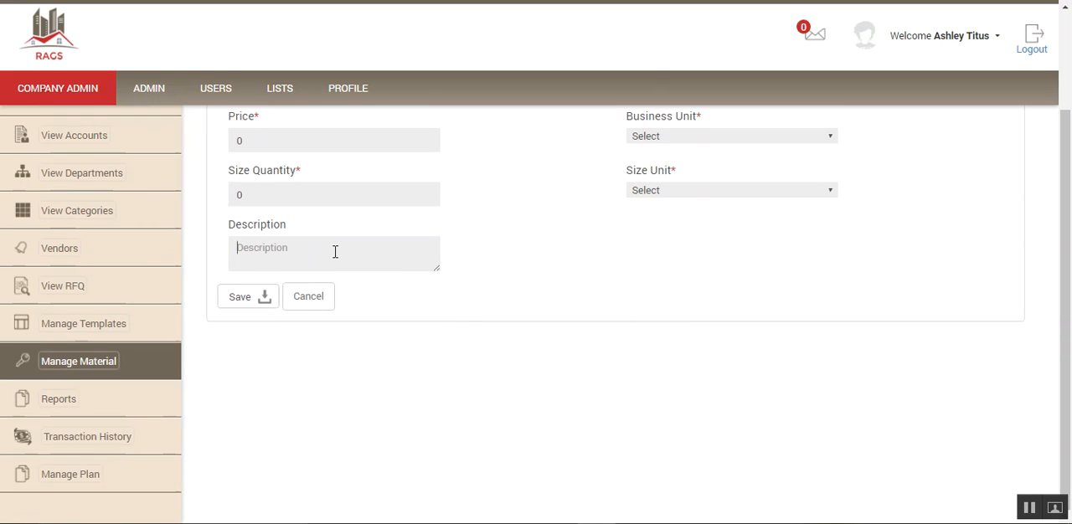
scroll(382, 259, up, 2)
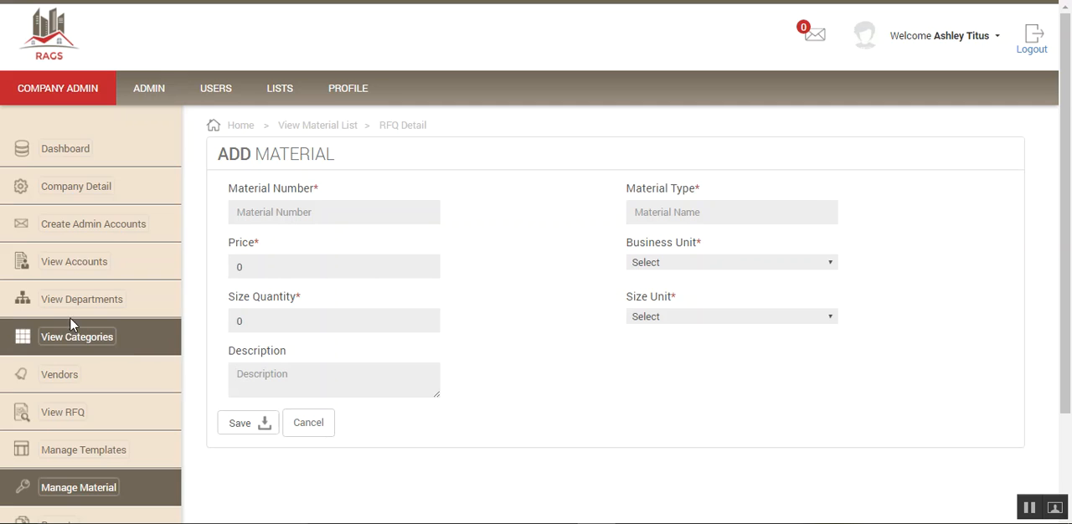
- Open the reports page and look through the available reports down to the RFQ report
scroll(76, 327, down, 2)
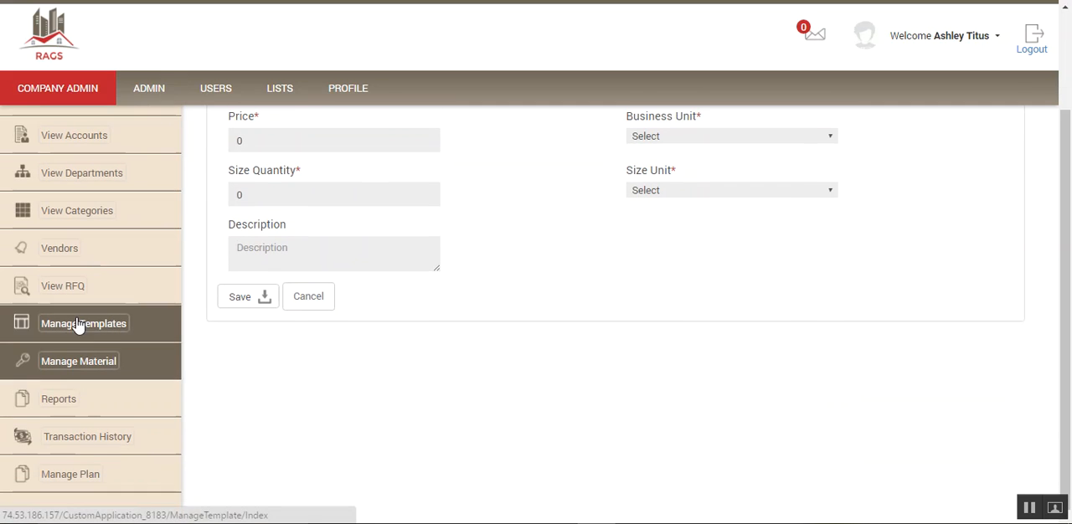
click(59, 402)
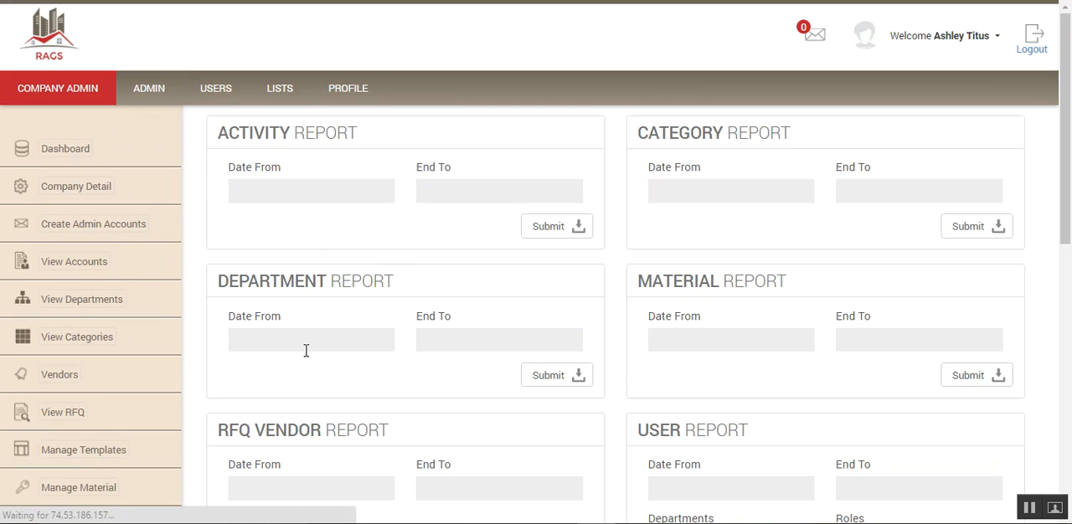
scroll(309, 346, down, 8)
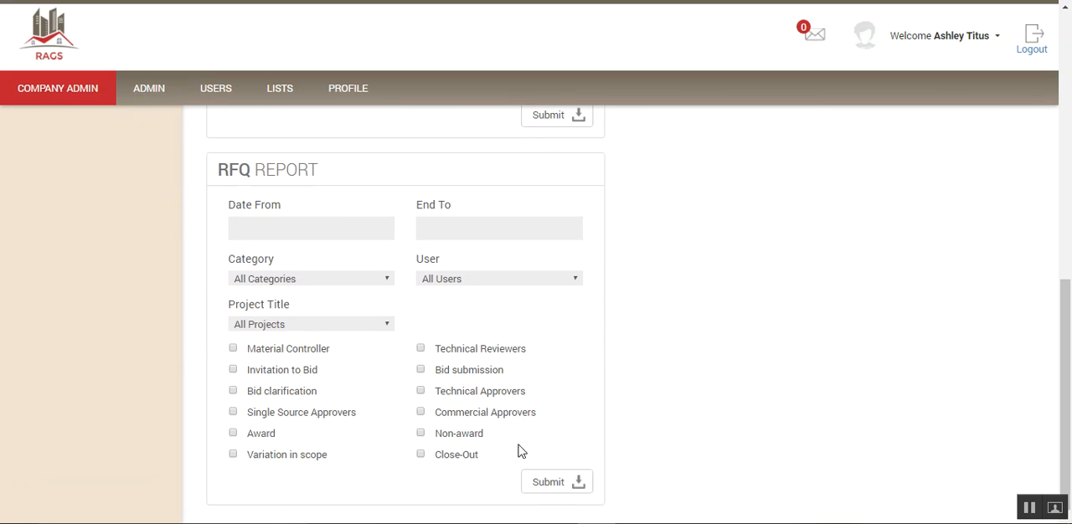
- Filter the RFQ report by the Fabrication category and the project Maintenance of SS Piping, checking the date fields without setting a range
click(327, 231)
click(459, 235)
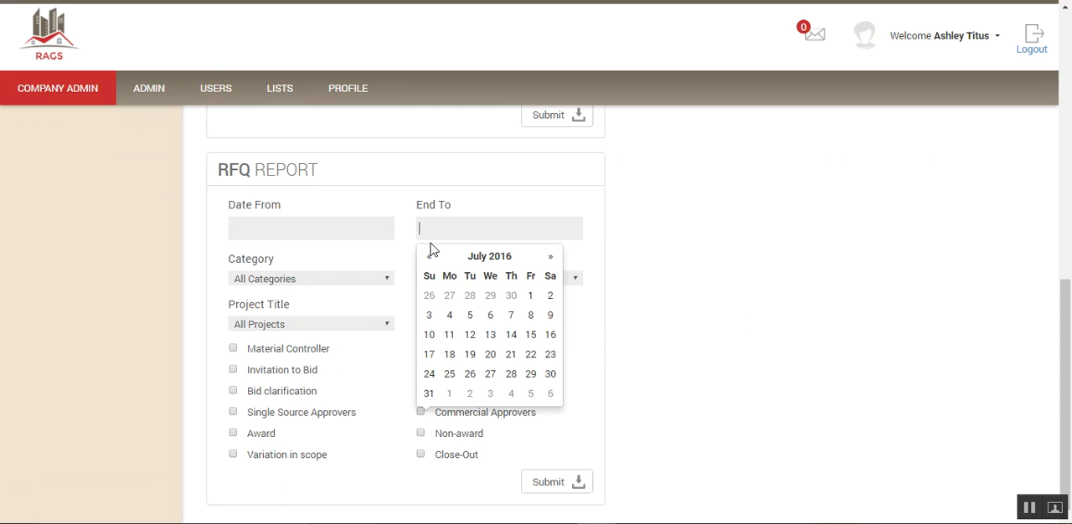
click(390, 280)
click(312, 310)
click(387, 327)
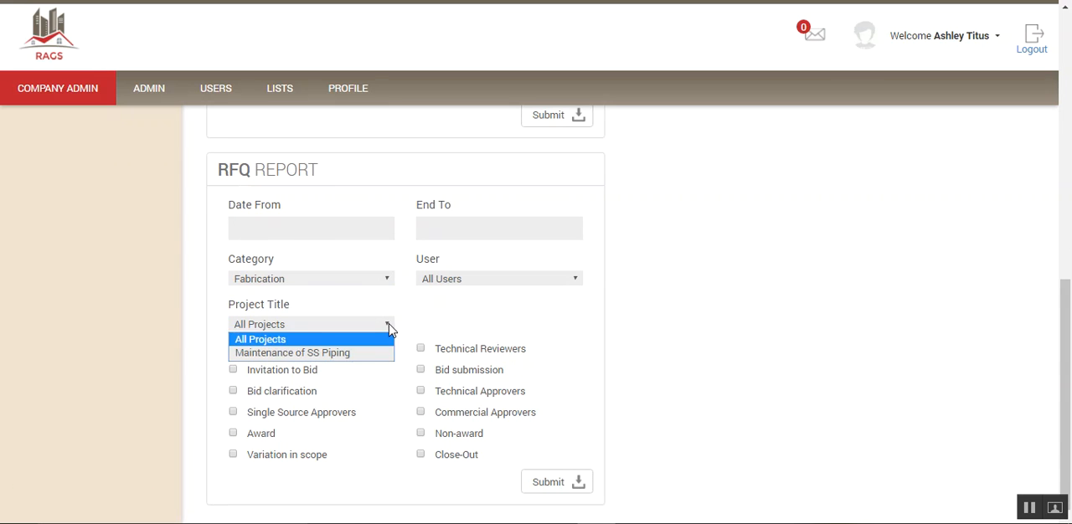
click(344, 353)
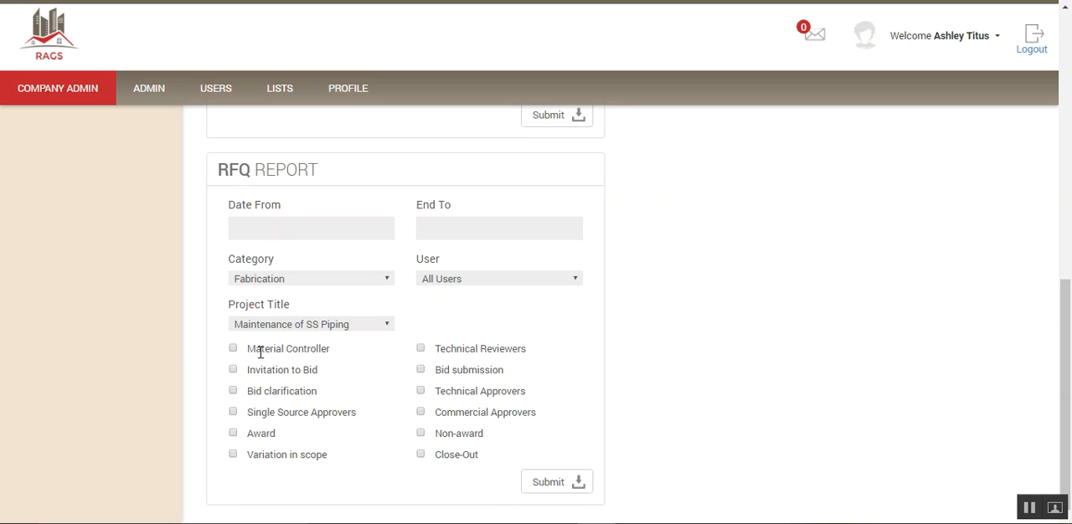
- Examine the RFQ report's stage options, from Material Controller and Technical Reviewers through Variation in scope and Close-Out
drag(249, 352, 338, 354)
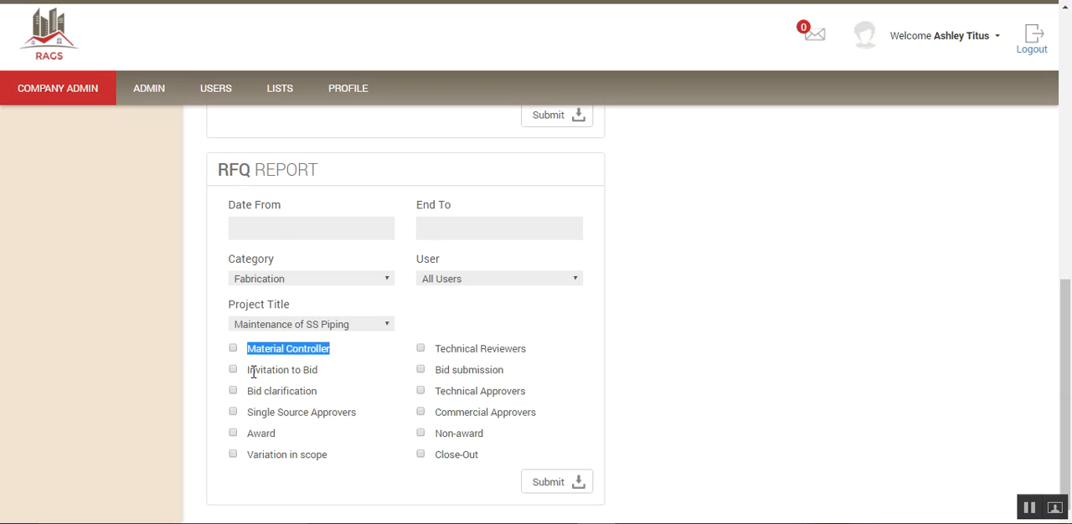
drag(246, 371, 321, 377)
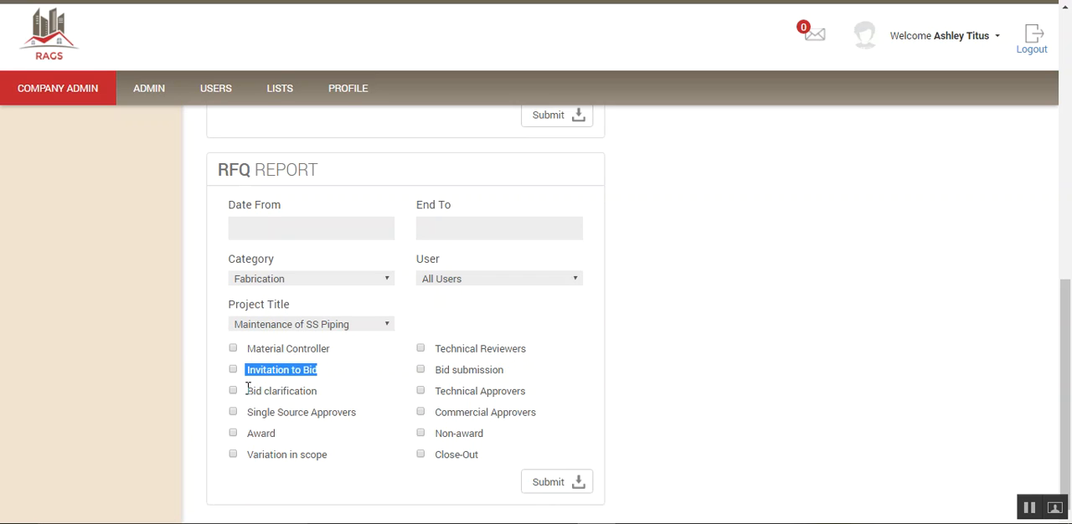
drag(249, 348, 333, 346)
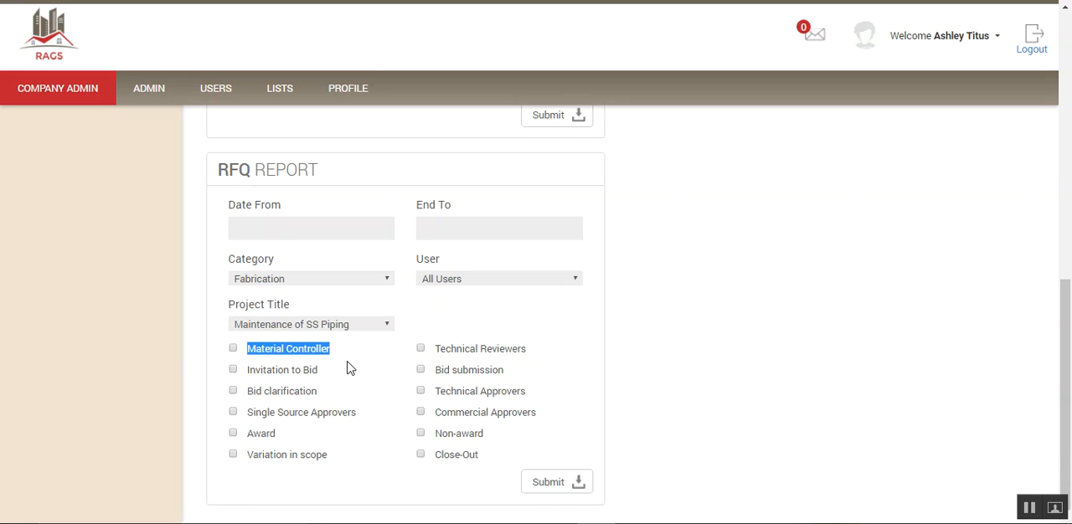
drag(435, 348, 529, 351)
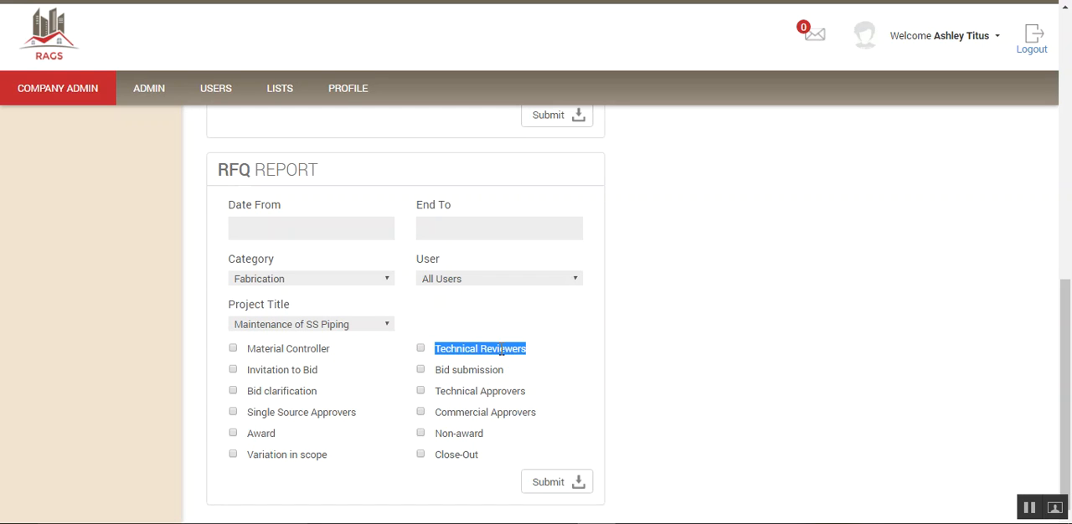
drag(249, 369, 321, 370)
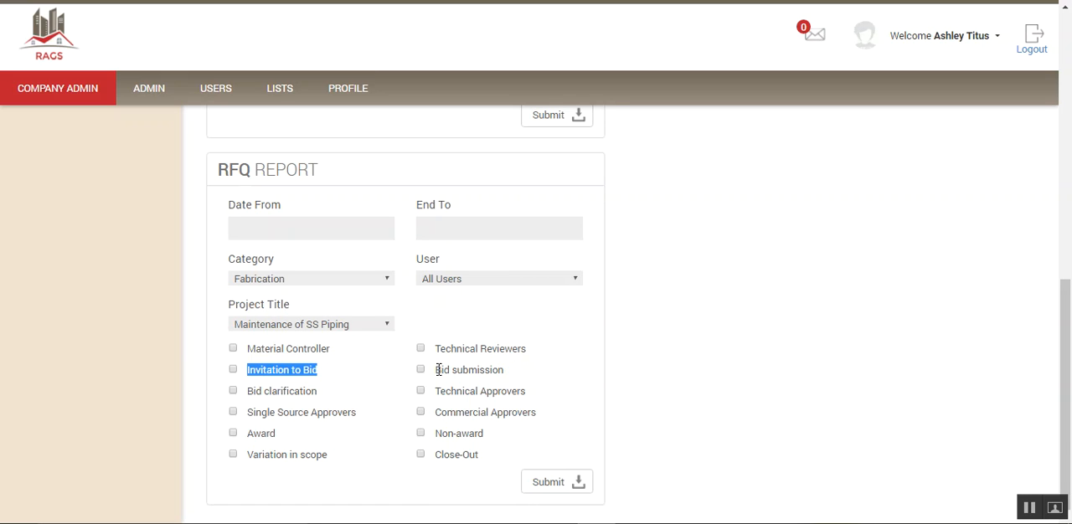
drag(436, 369, 505, 370)
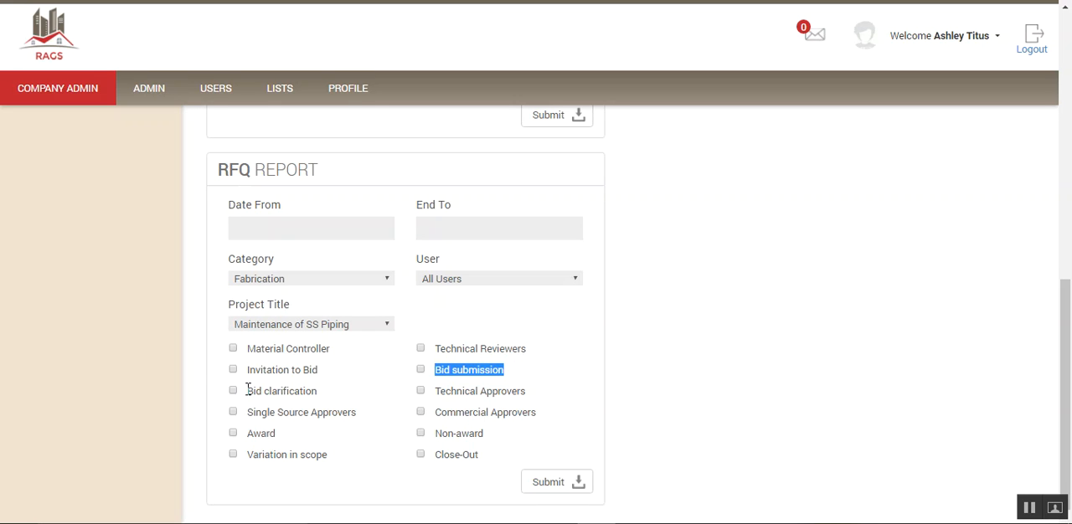
drag(248, 391, 323, 391)
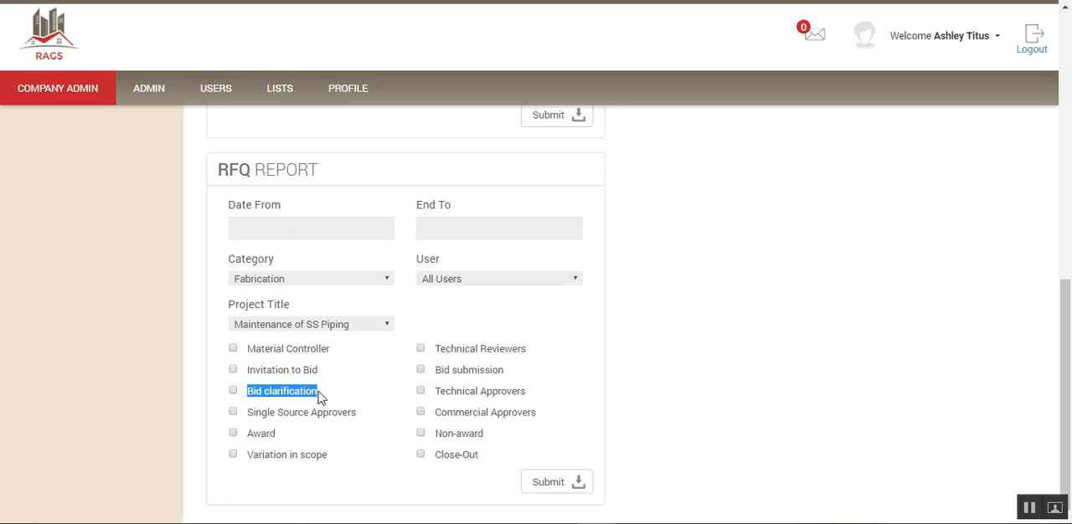
drag(434, 391, 527, 395)
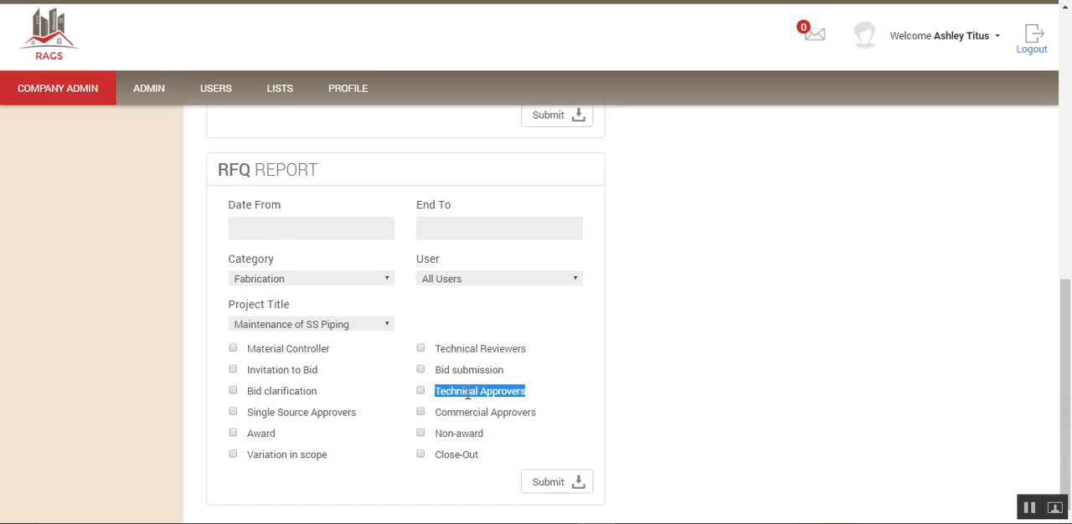
drag(244, 412, 359, 412)
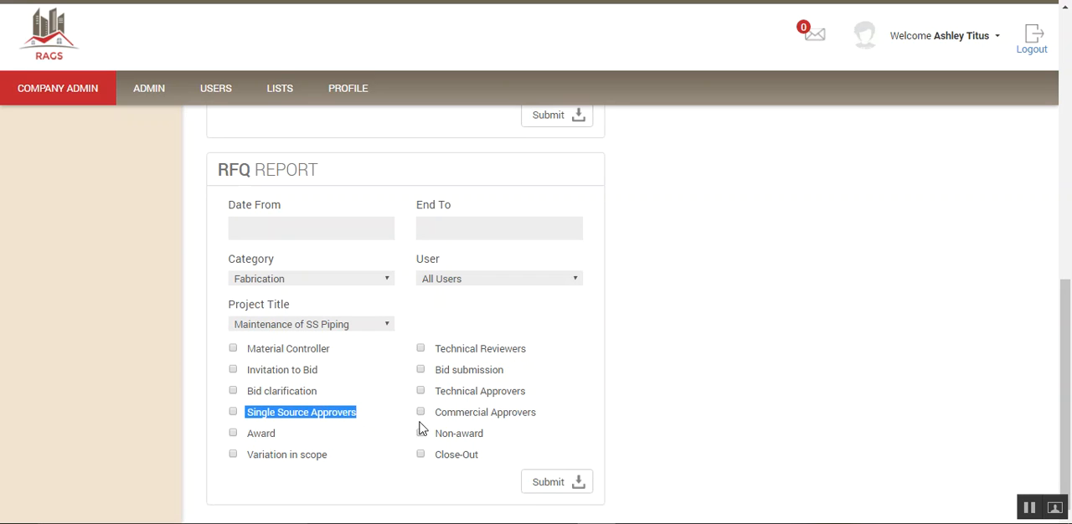
drag(435, 413, 539, 415)
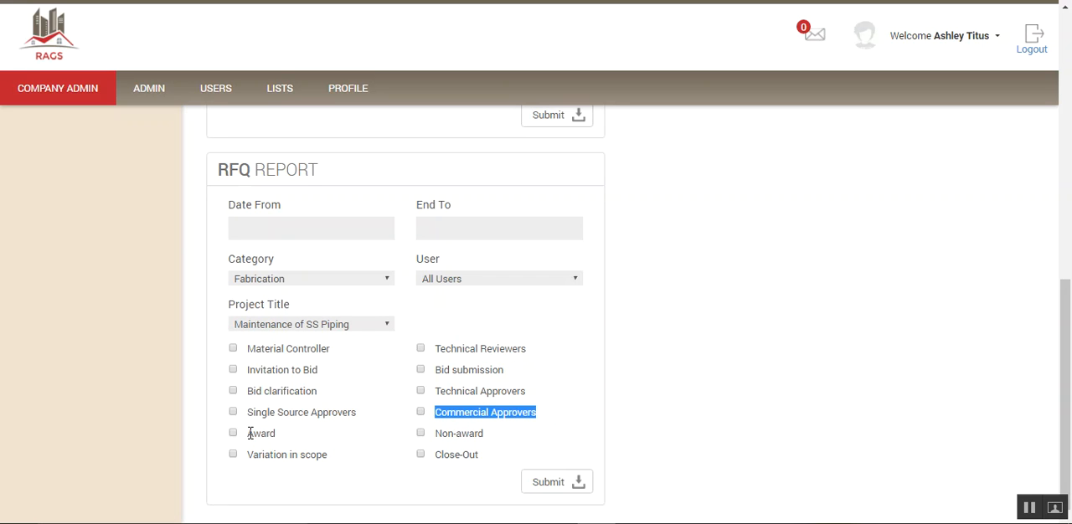
drag(247, 433, 281, 433)
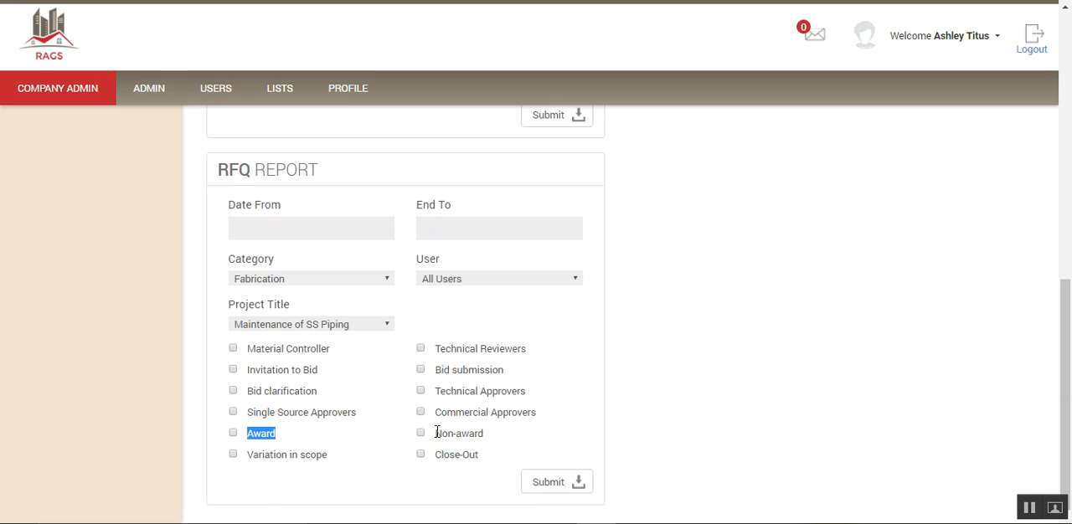
drag(437, 433, 484, 433)
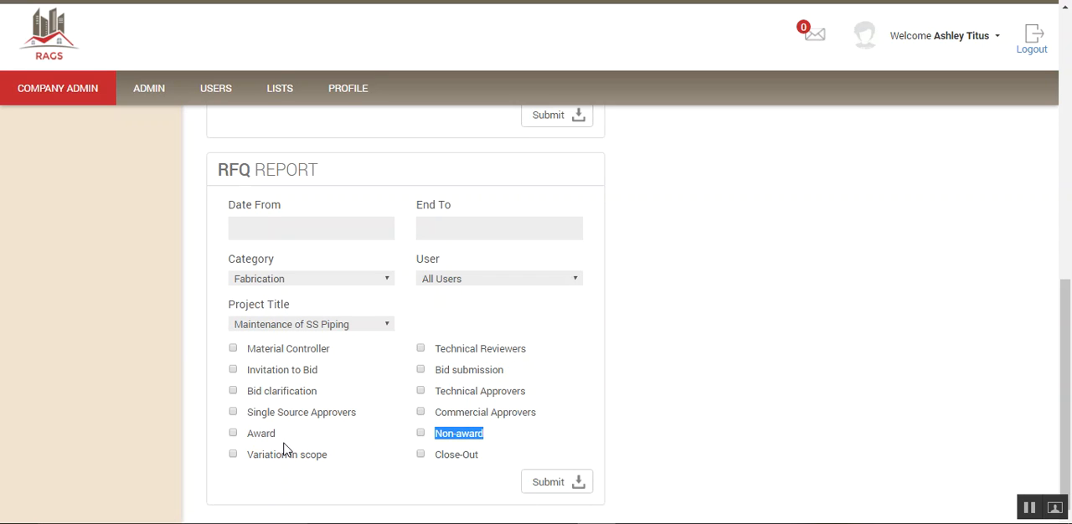
drag(249, 451, 330, 453)
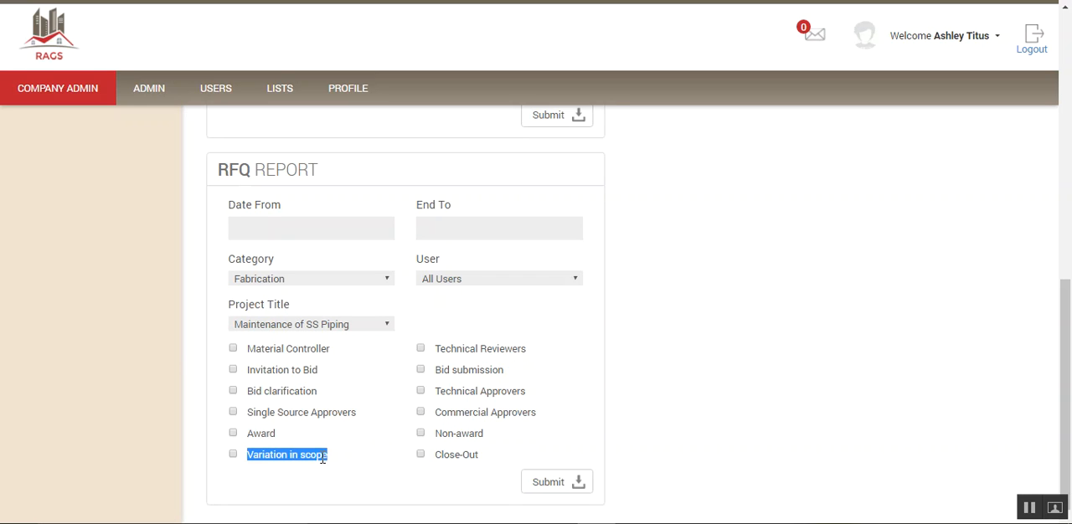
drag(435, 454, 482, 454)
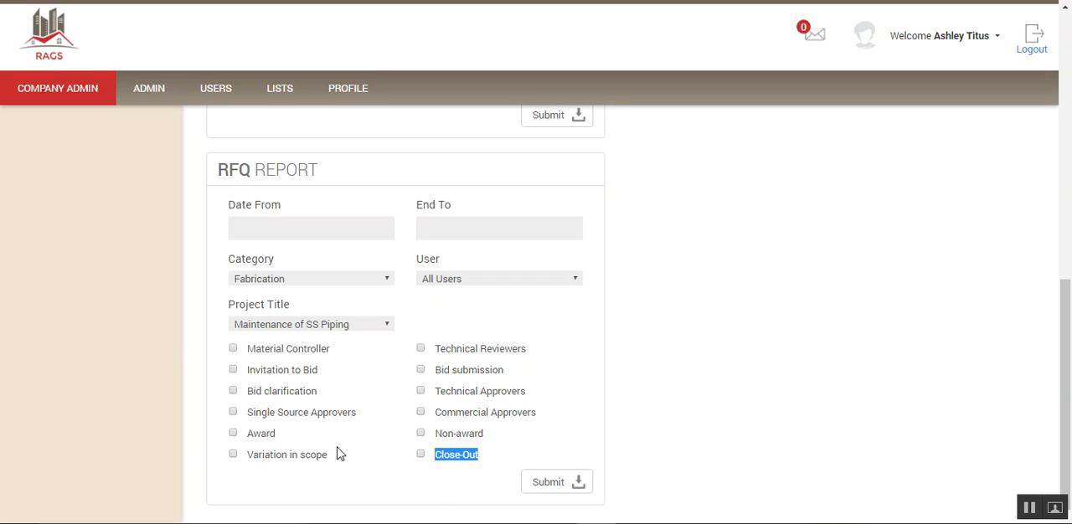
click(381, 383)
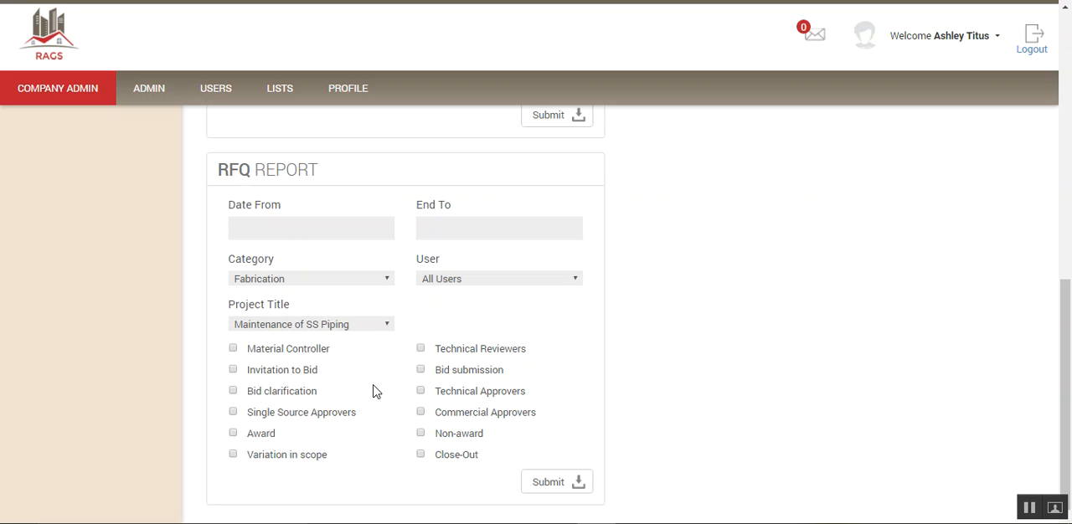
- Generate the vendor report without a date range and return to the other reports
scroll(375, 392, up, 3)
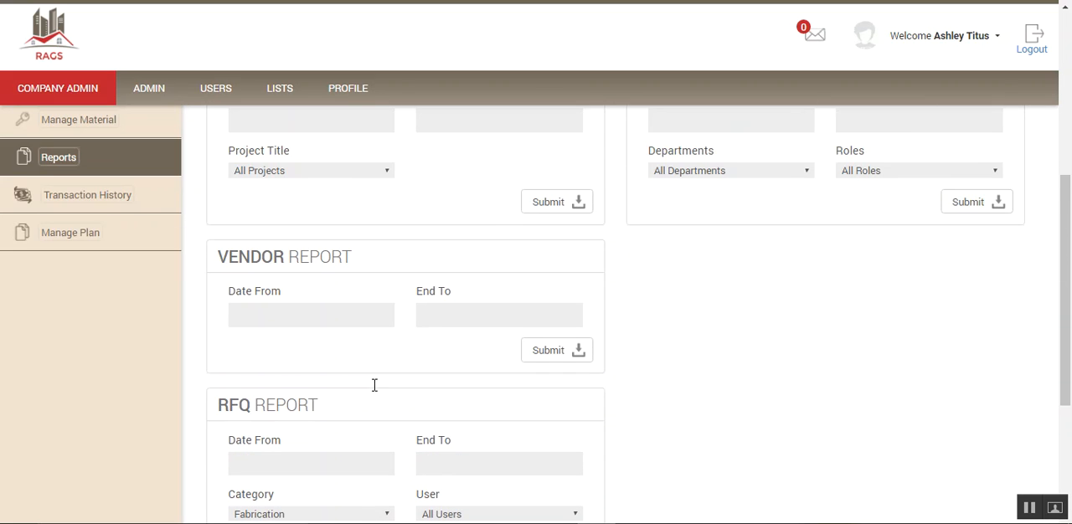
scroll(375, 392, up, 1)
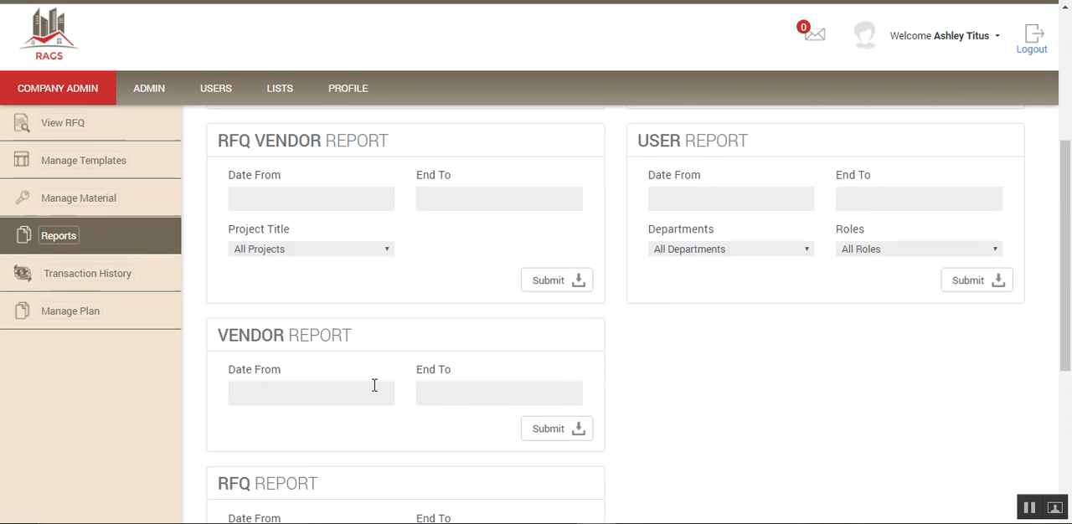
scroll(433, 423, down, 1)
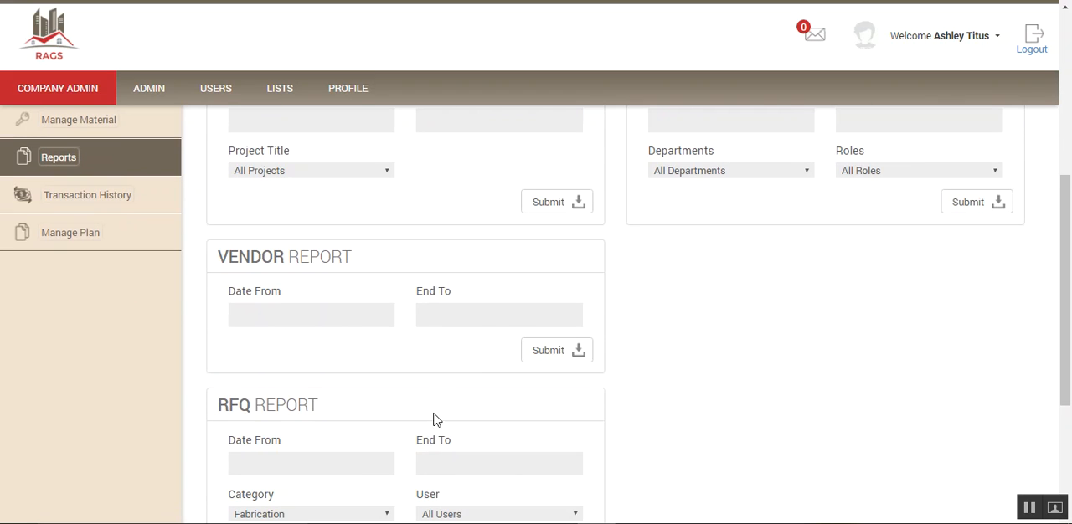
click(553, 354)
scroll(408, 226, up, 3)
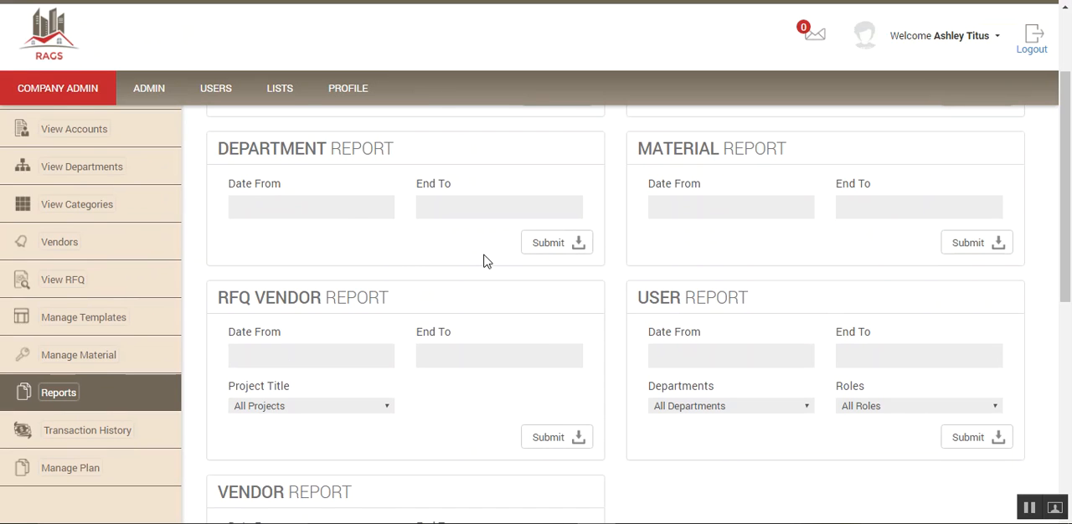
- Generate and view the user report for all departments and roles, and the department report, closing each afterwards
click(972, 439)
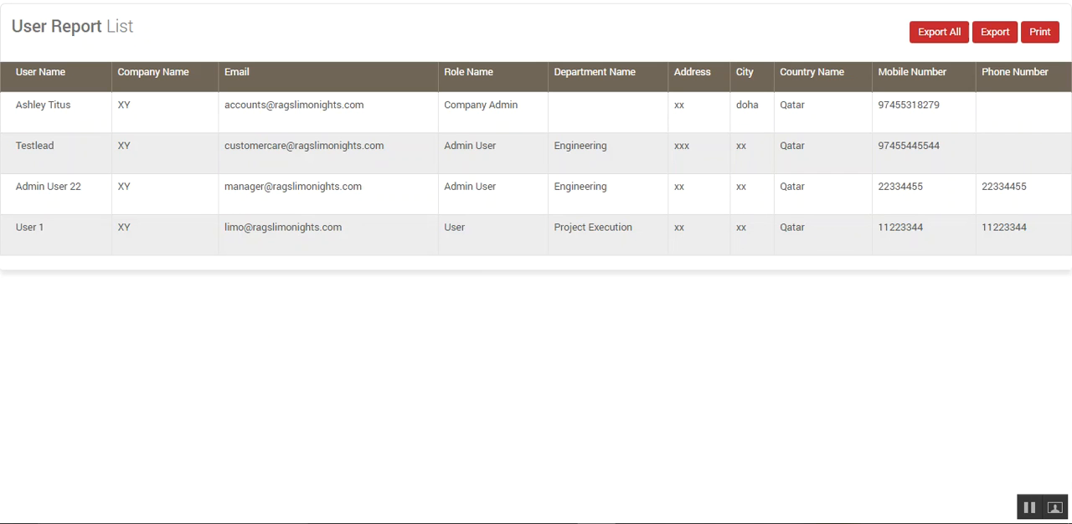
key(ctrl+w)
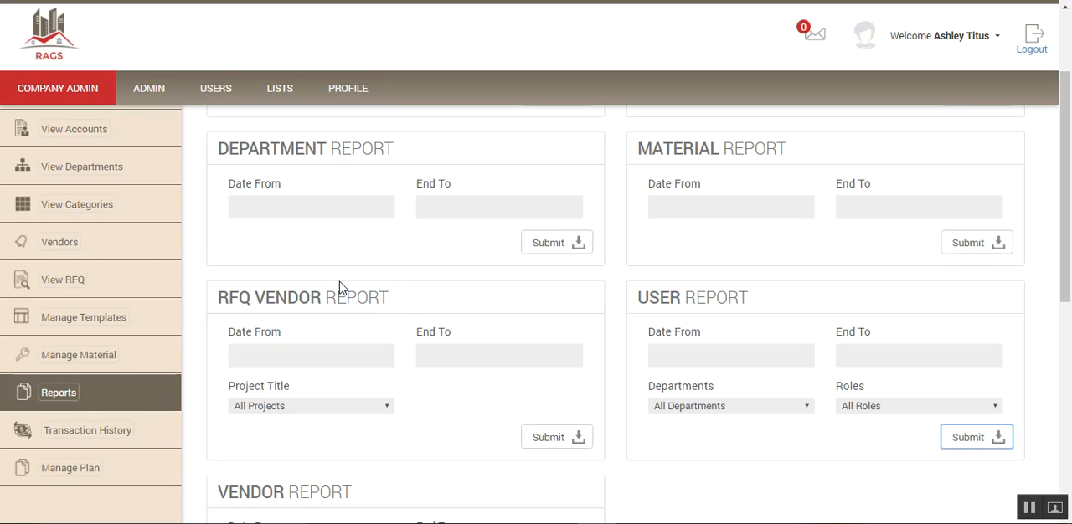
click(549, 244)
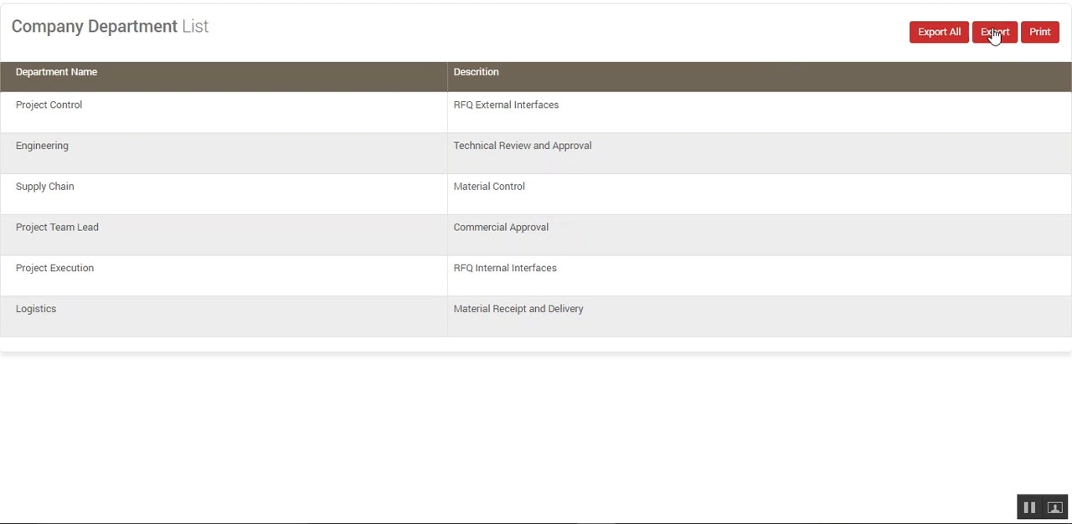
click(548, 2)
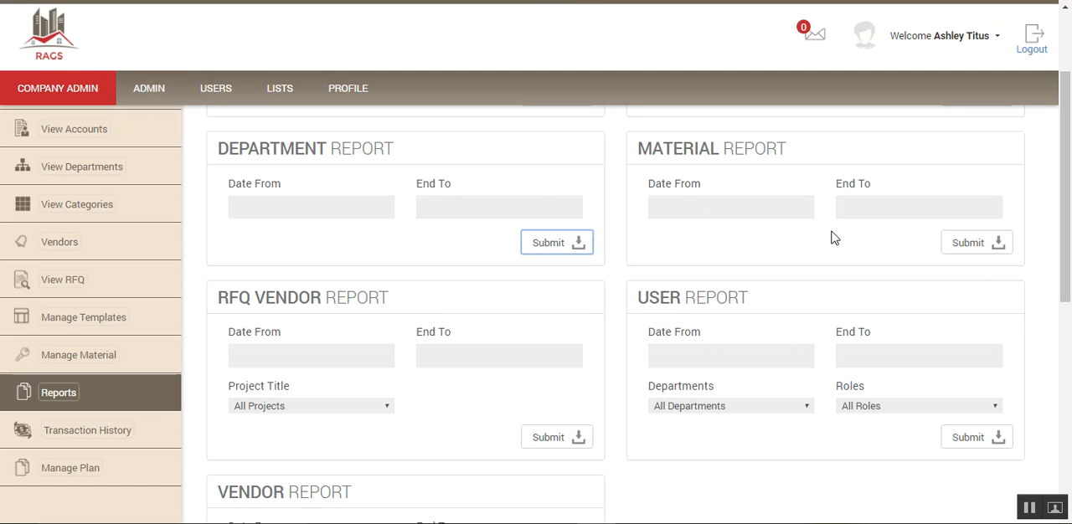
- Generate and view the material report, close it, and look over the remaining reports on the page
click(972, 246)
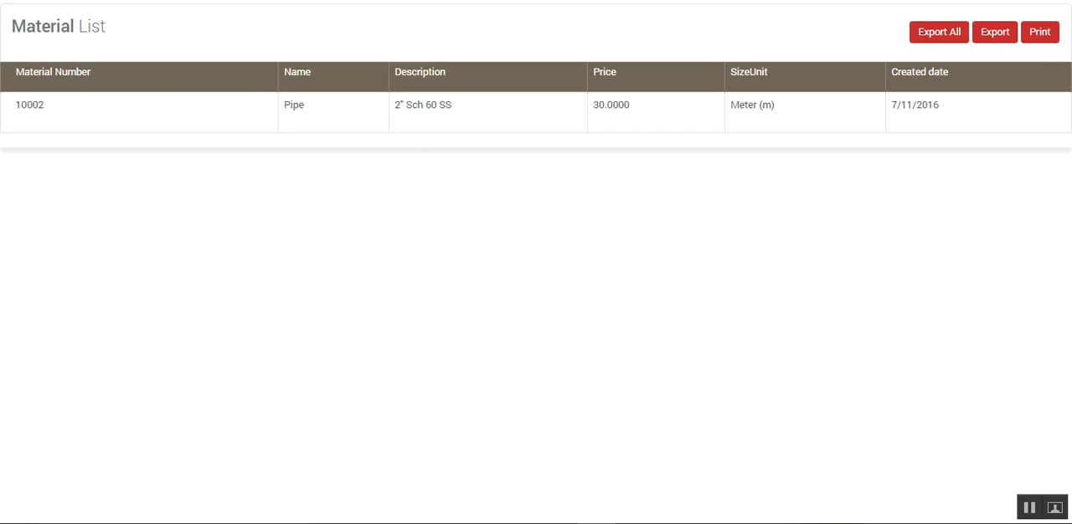
click(381, 0)
scroll(473, 176, down, 2)
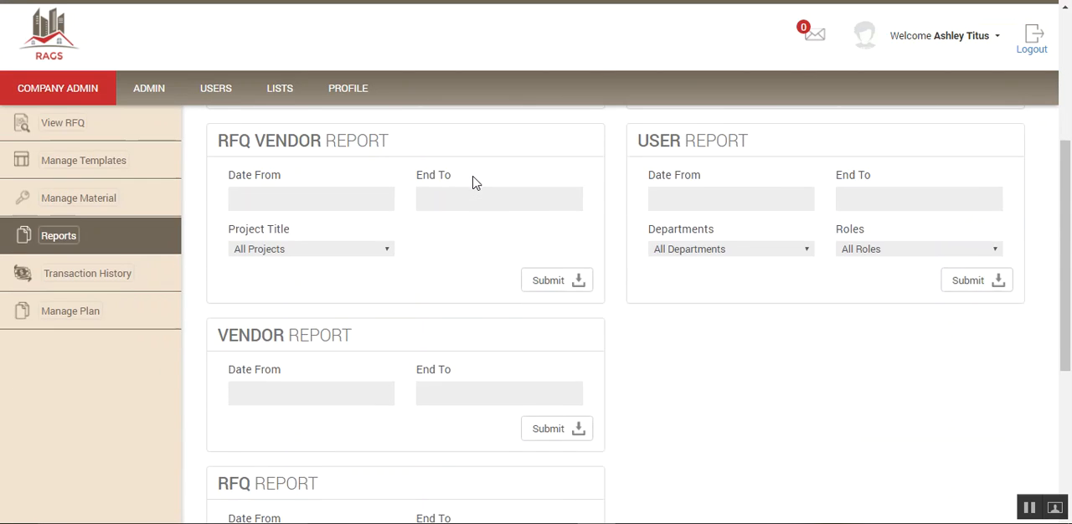
scroll(473, 181, down, 4)
scroll(471, 181, up, 6)
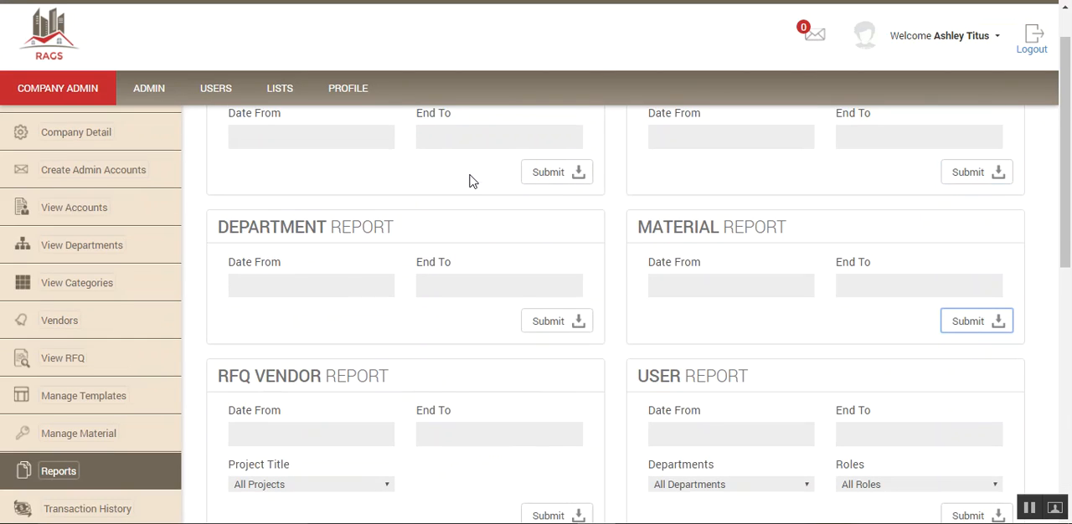
scroll(138, 231, down, 3)
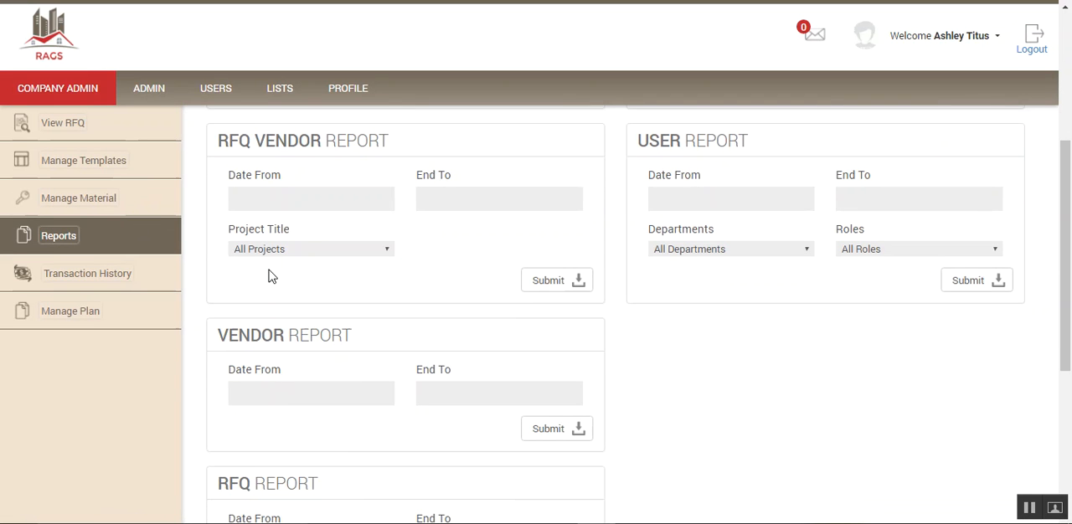
- Examine the transaction history list, and bring up the renewal invoice estimate for the Test latest plan from the company's plan details
click(82, 283)
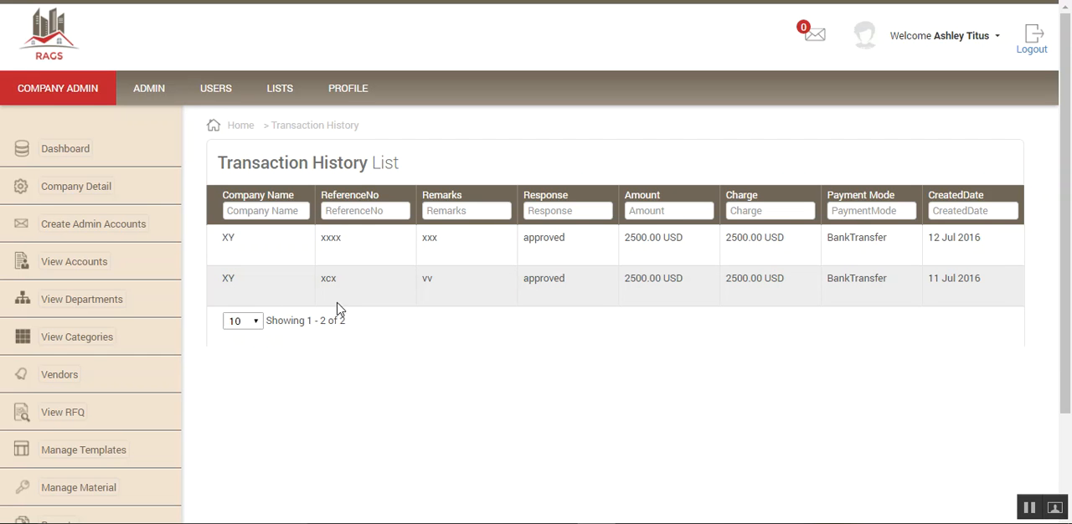
scroll(151, 342, down, 3)
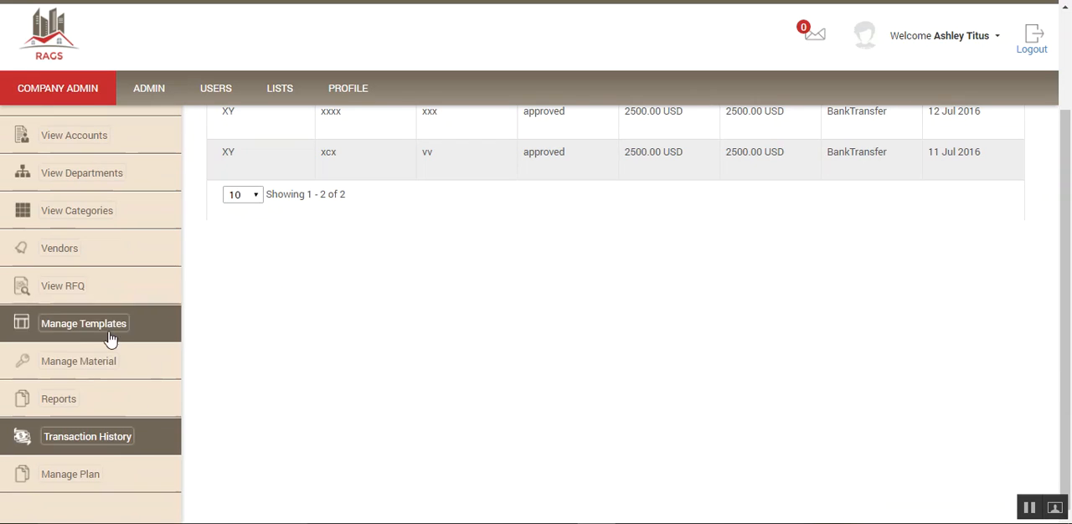
click(76, 484)
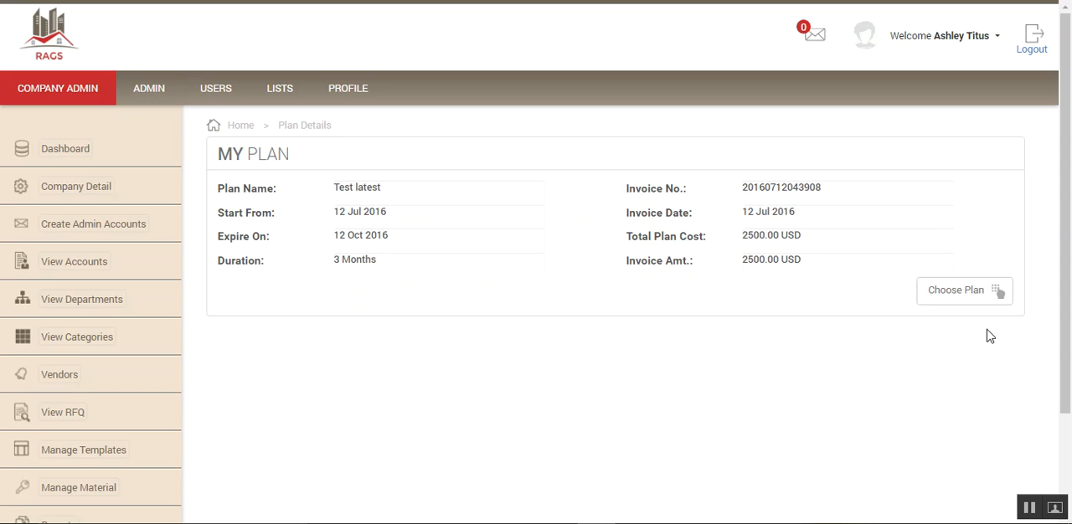
click(955, 294)
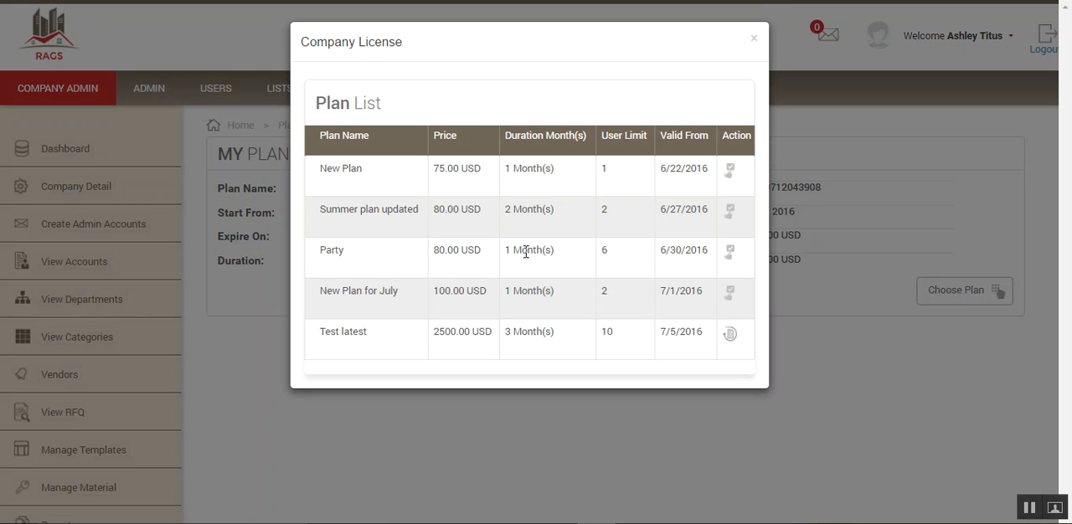
click(729, 334)
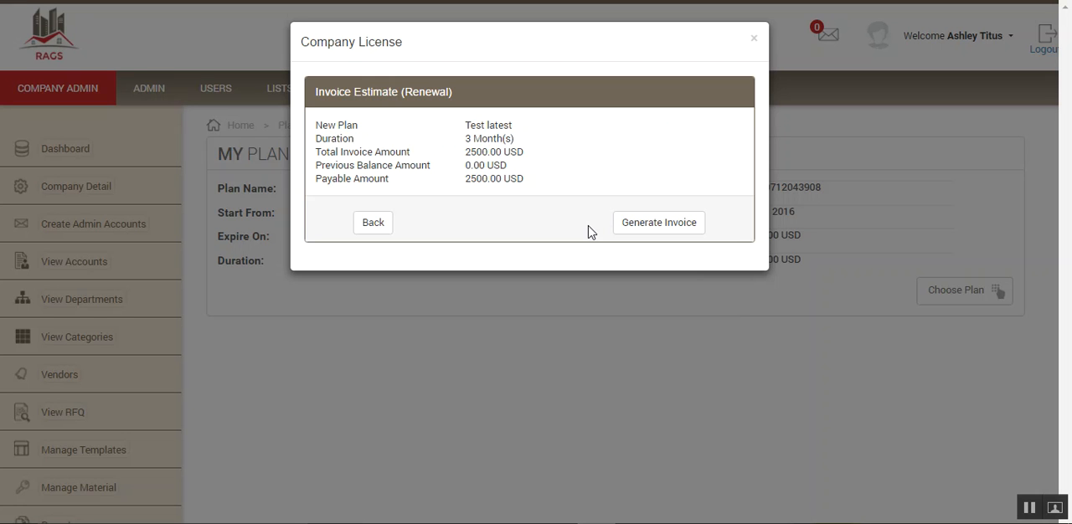
- Leave the renewal invoice estimate without generating an invoice, and review the transaction history list
click(371, 223)
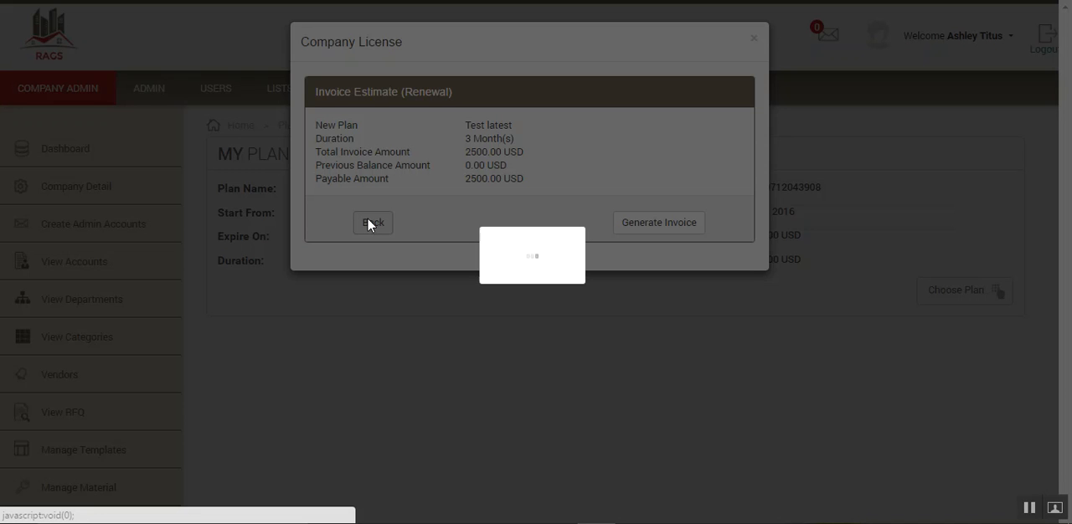
click(754, 39)
scroll(235, 408, down, 3)
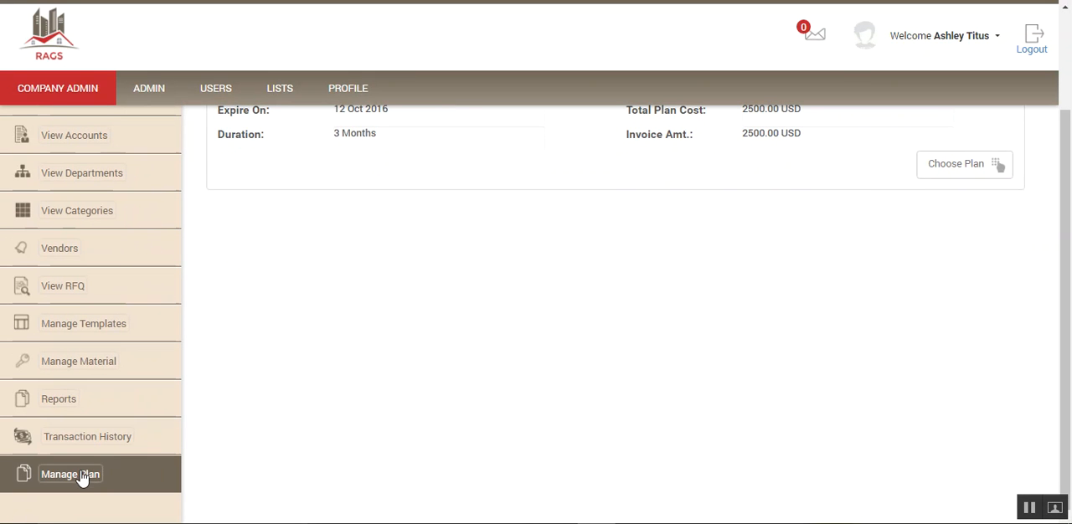
click(91, 436)
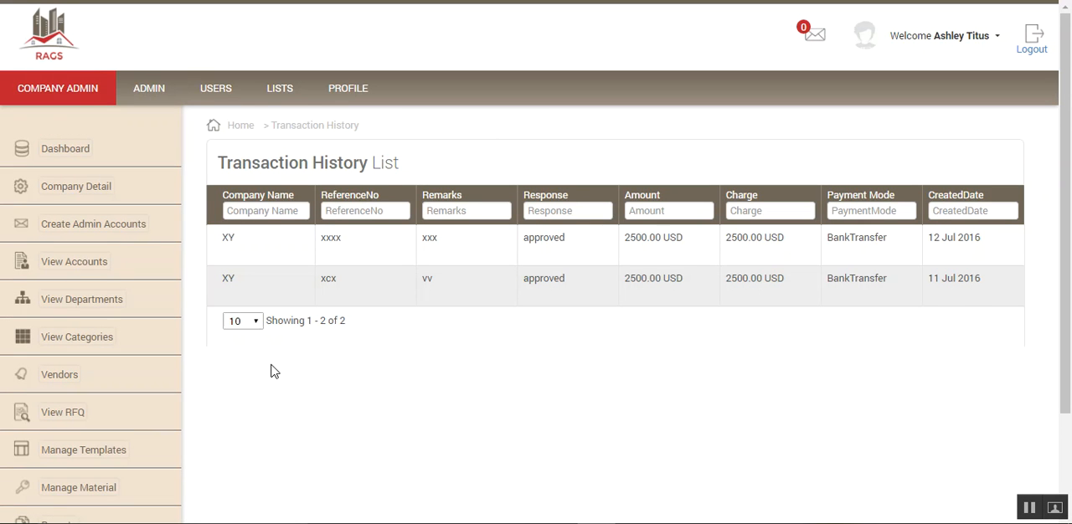
scroll(270, 371, down, 3)
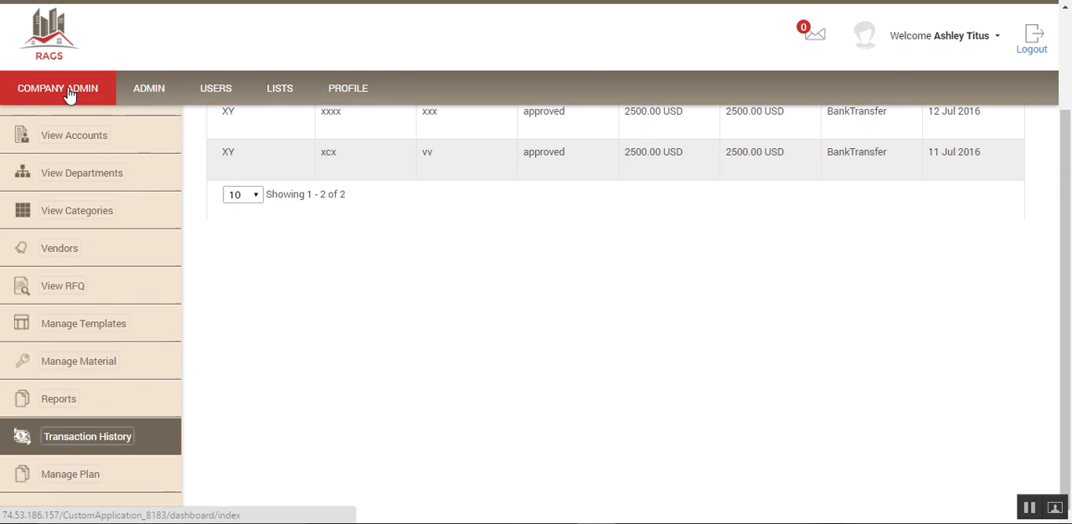
- View the personal profile page, and return to the company admin section to look over the user account list
click(350, 91)
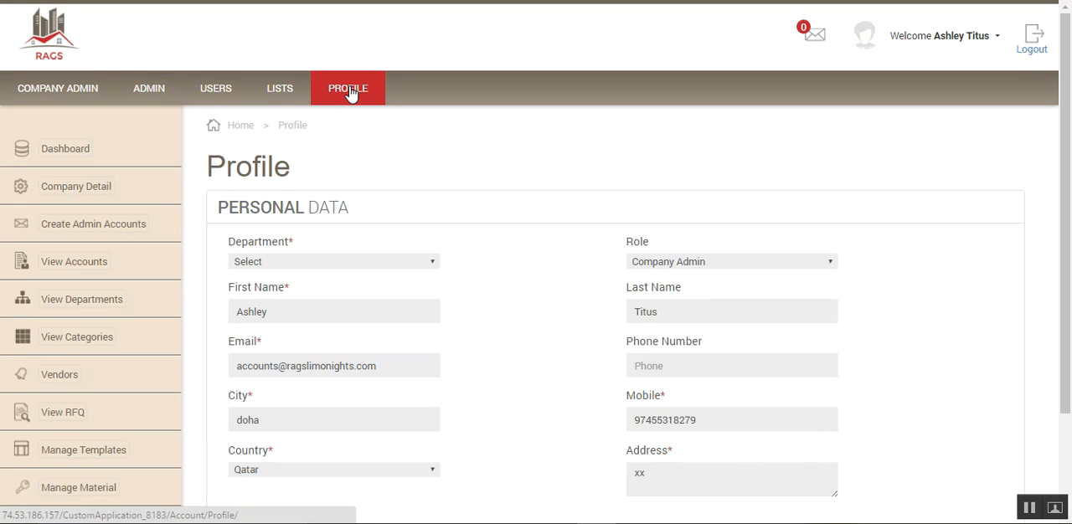
click(63, 92)
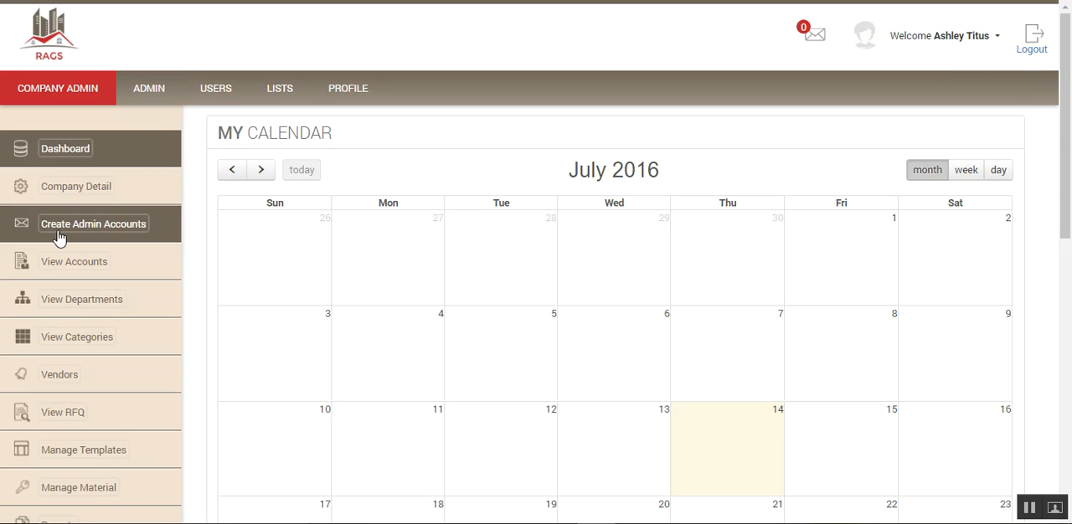
click(95, 265)
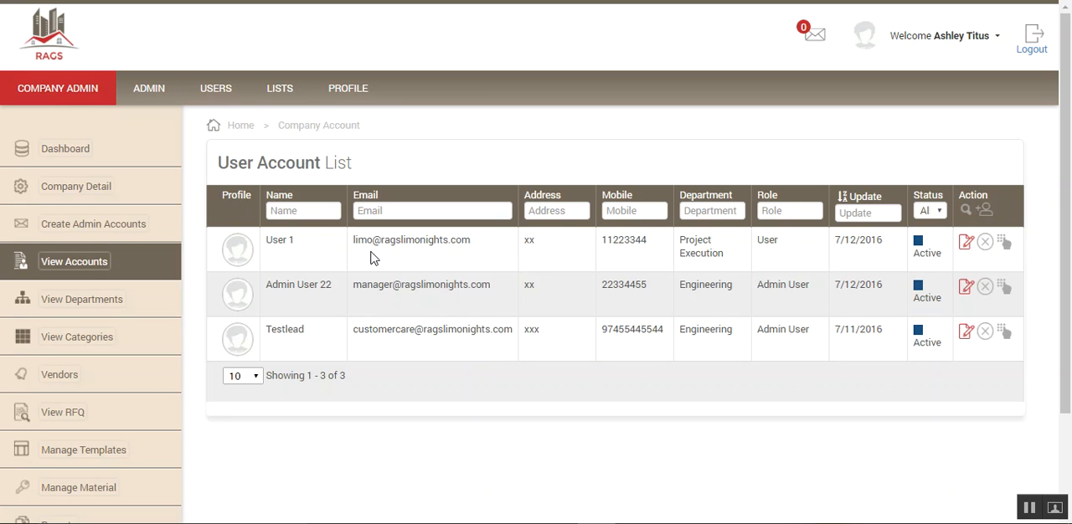
- Bring up the blank form for creating an admin account, and examine its role options and remaining fields without selecting a role
click(69, 229)
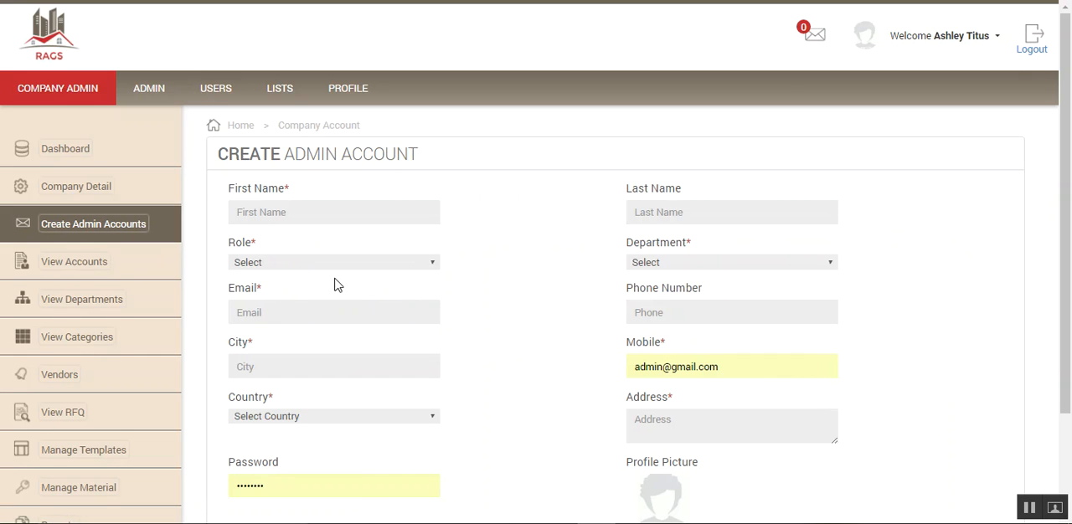
click(434, 265)
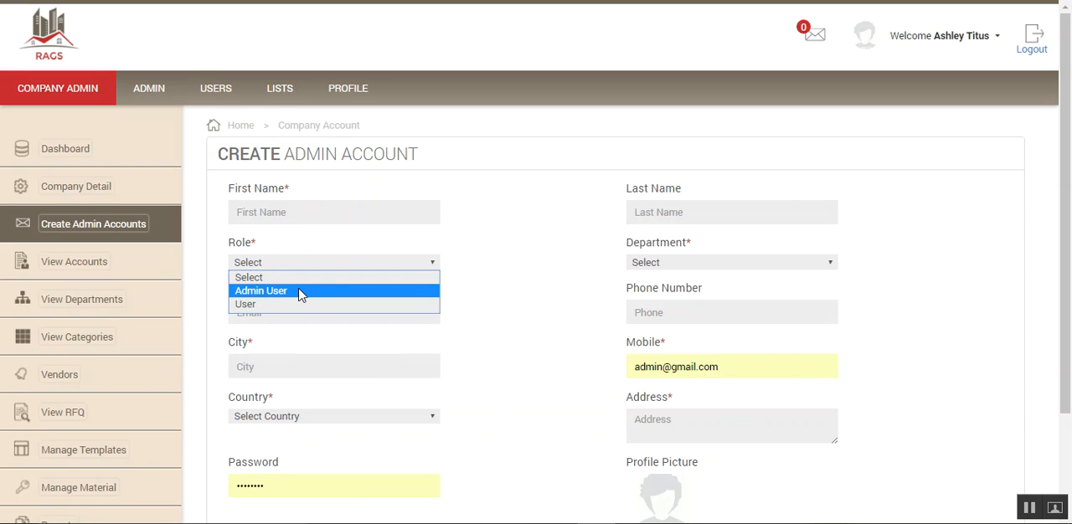
click(518, 264)
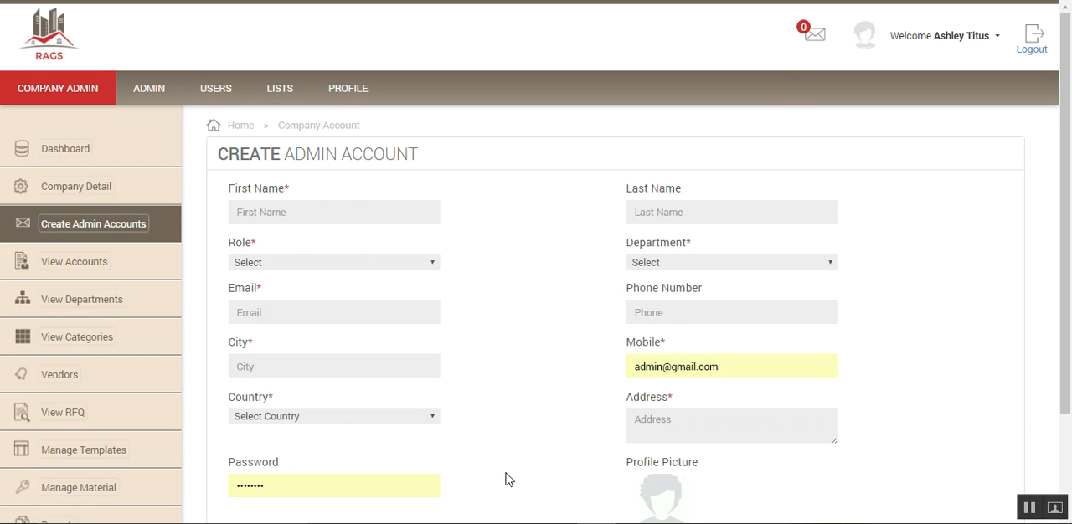
mouse_move(596, 523)
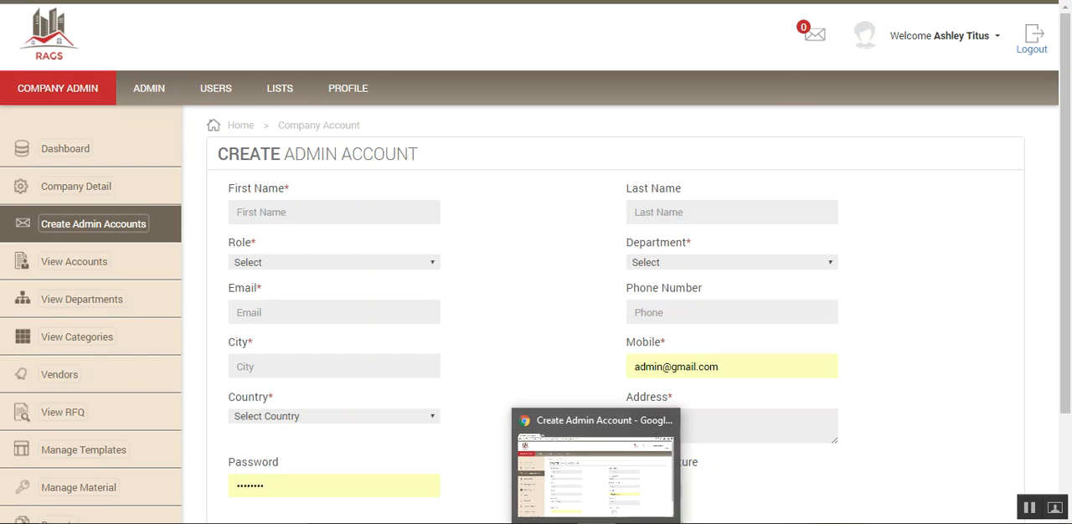
scroll(490, 251, down, 2)
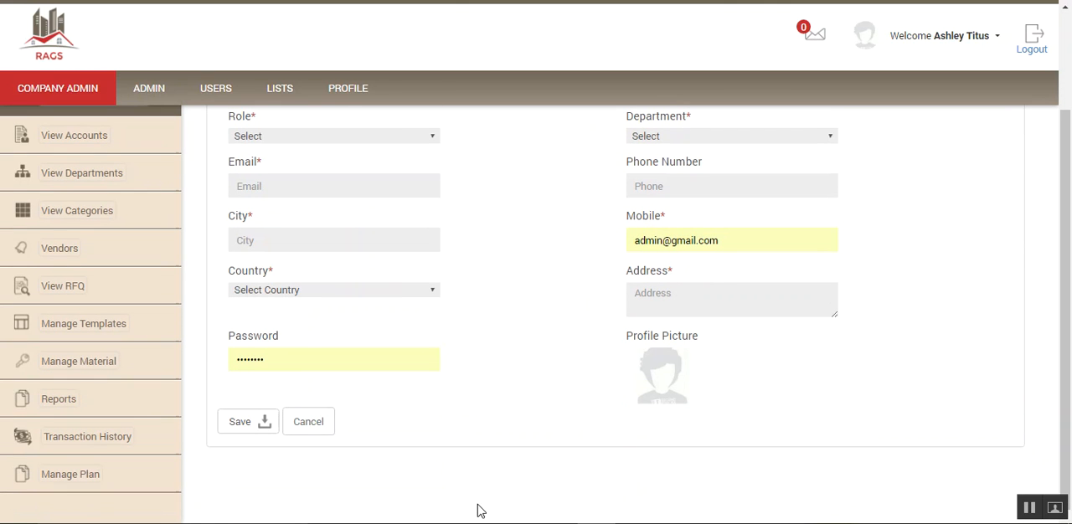